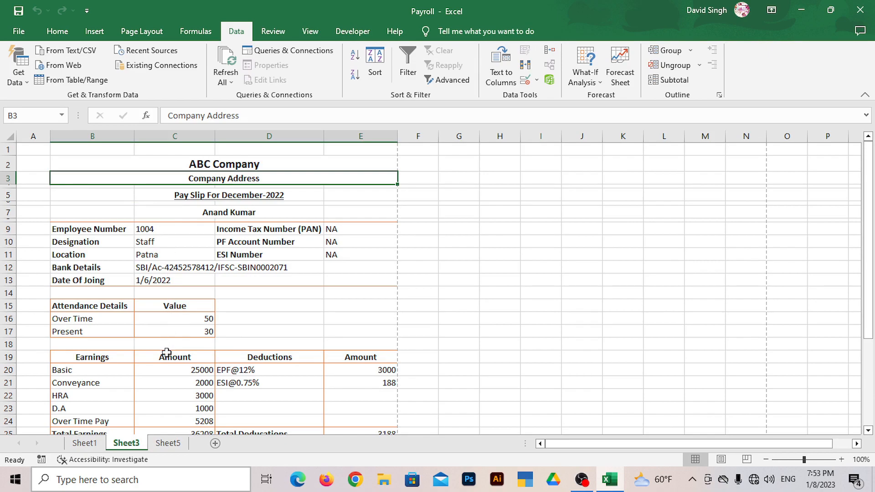
# Look through the December-2022 payslip, then choose the first employee number in cell C9 and check that employee's amounts
pyautogui.scroll(-1, 169, 383)
pyautogui.scroll(-5, 169, 383)
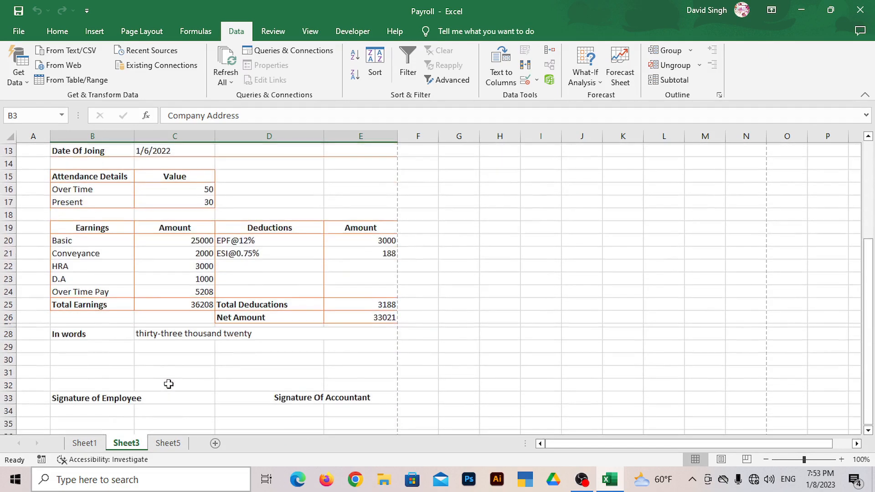
pyautogui.scroll(5, 204, 363)
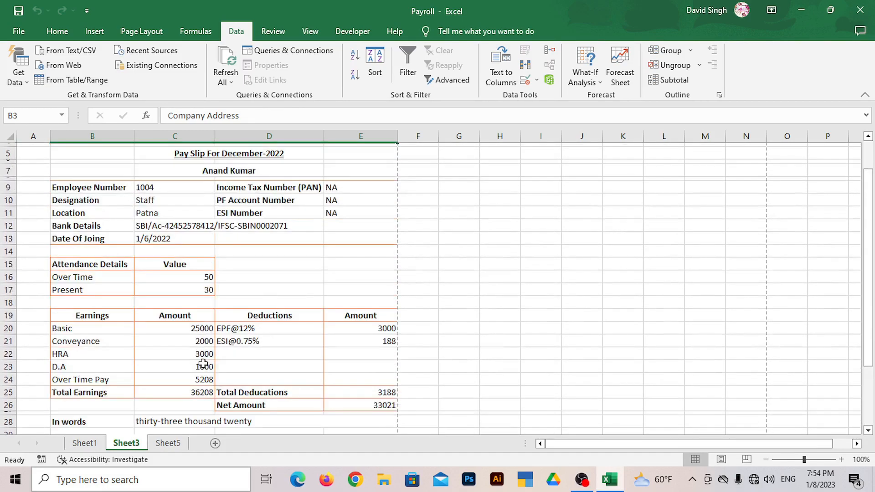
pyautogui.scroll(2, 196, 310)
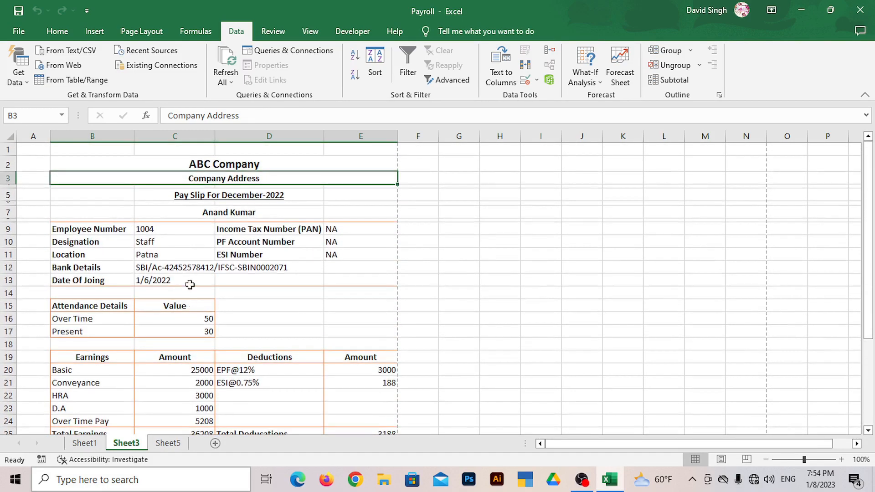
pyautogui.click(191, 230)
pyautogui.click(220, 229)
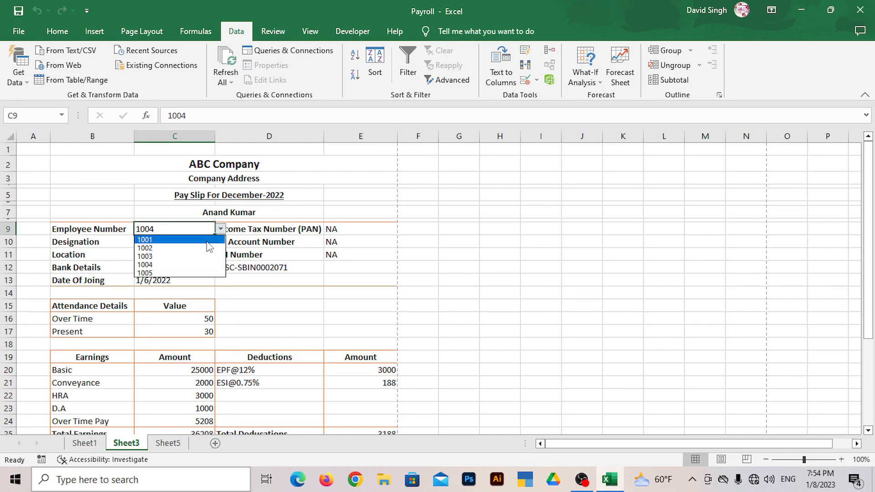
pyautogui.click(209, 240)
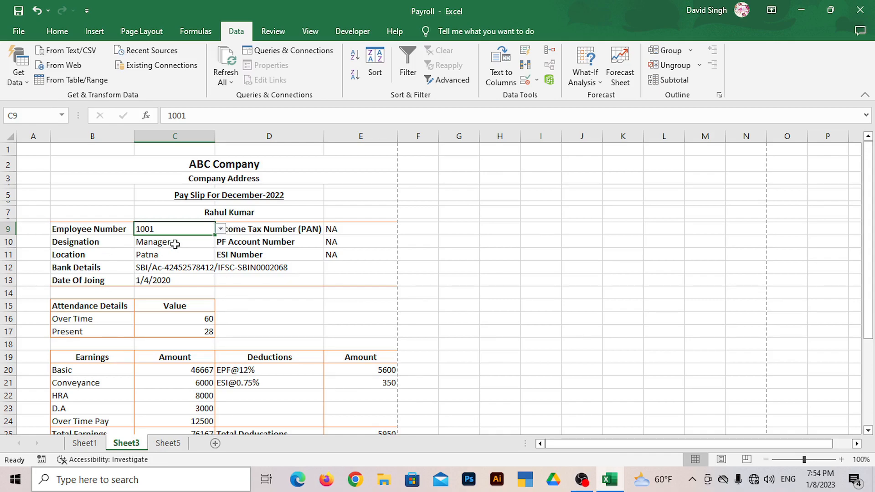
pyautogui.scroll(-5, 241, 345)
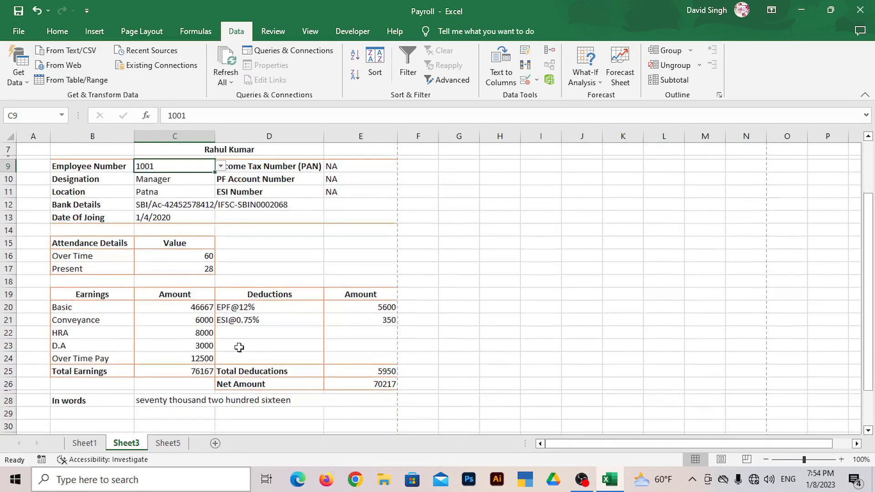
pyautogui.scroll(5, 239, 350)
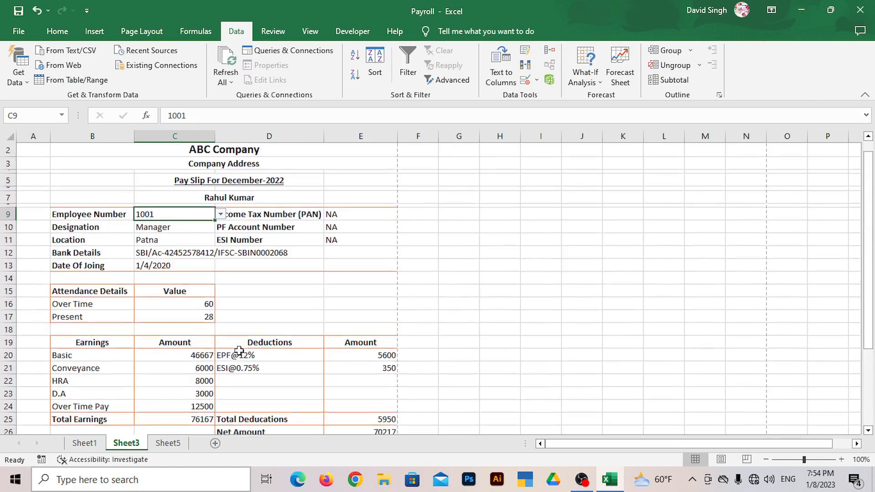
# Choose the fourth employee number in cell C9 and review the payslip's details and totals
pyautogui.click(221, 229)
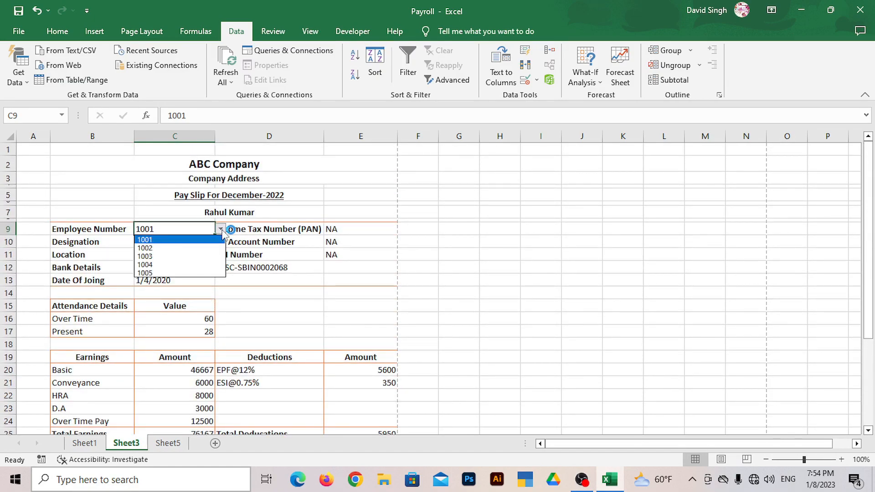
pyautogui.click(203, 266)
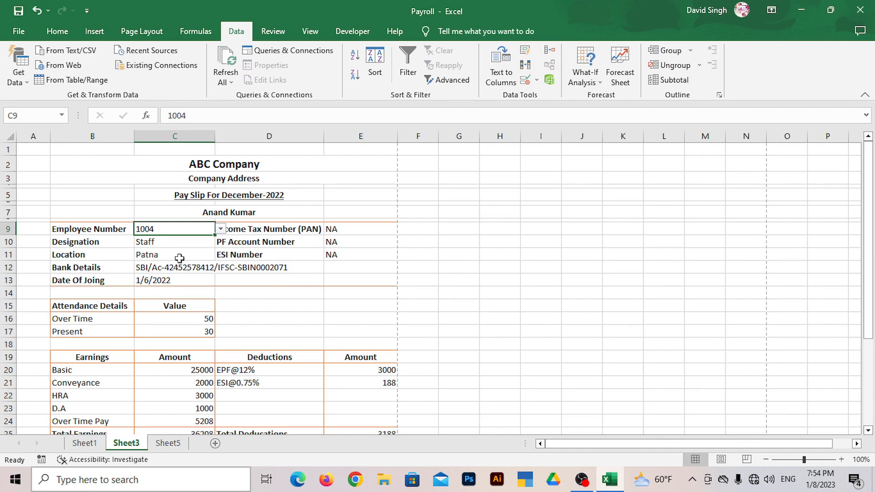
pyautogui.scroll(-3, 268, 319)
pyautogui.scroll(-2, 268, 319)
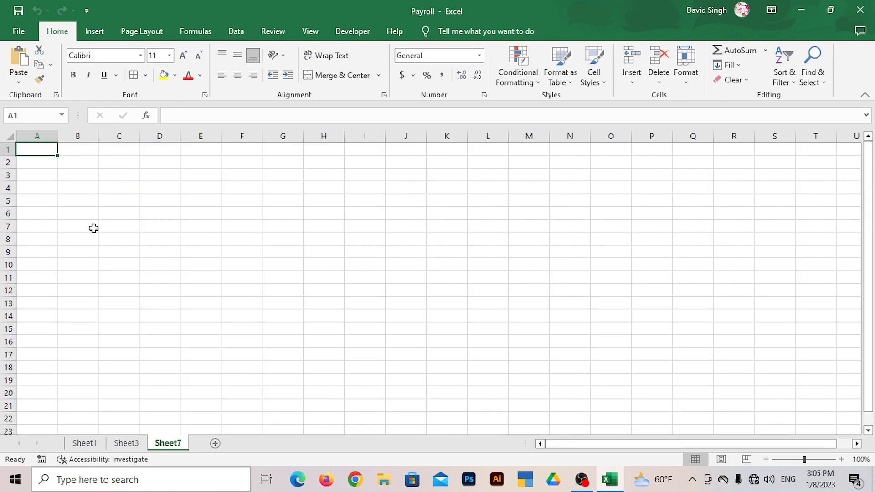
# Enter the label "Employee Number" in B9 and "Designation" in B10 on Sheet7
pyautogui.click(89, 252)
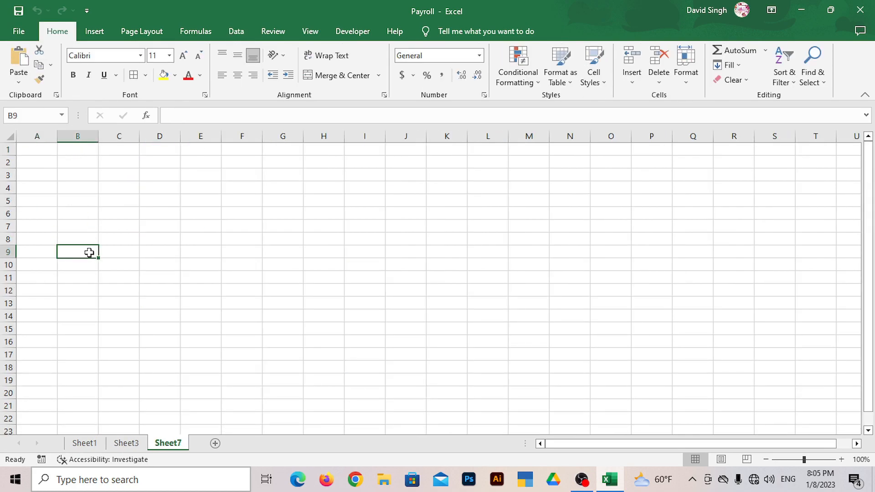
pyautogui.write('Emplo')
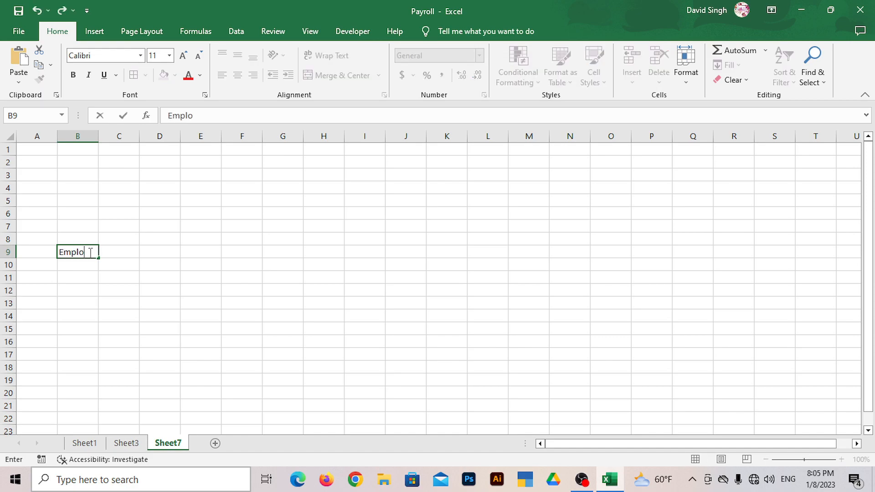
pyautogui.write('yee Numbert')
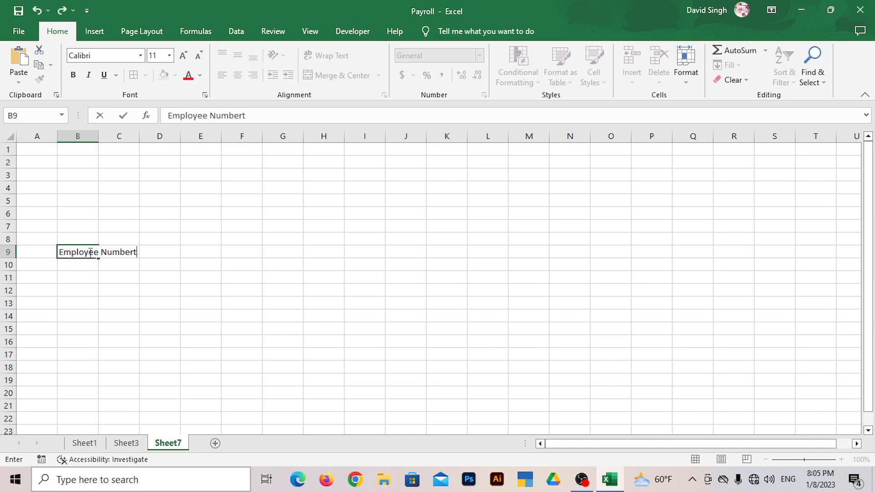
pyautogui.press('Return')
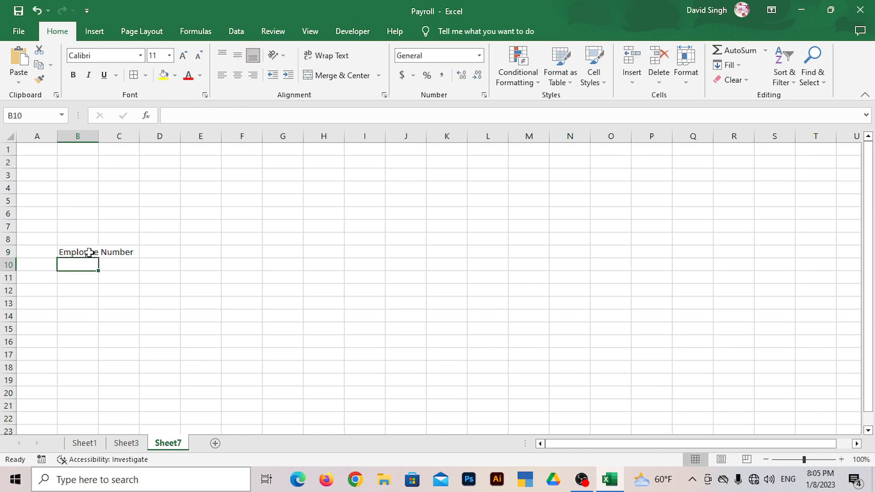
pyautogui.write('Desig')
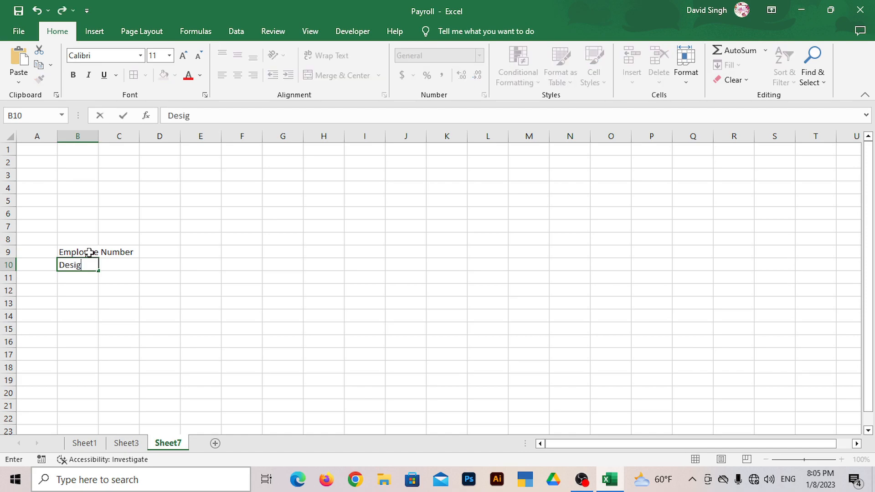
pyautogui.write('nation')
pyautogui.press('Return')
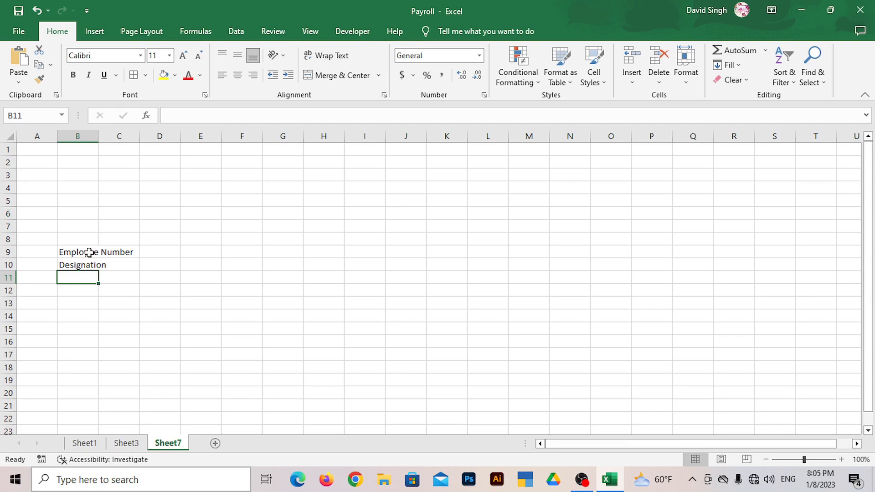
# Enter the labels "Location", "Bank Details" and "Date Of Joing" in cells B11 to B13
pyautogui.write('Location')
pyautogui.press('Return')
pyautogui.write('Ba')
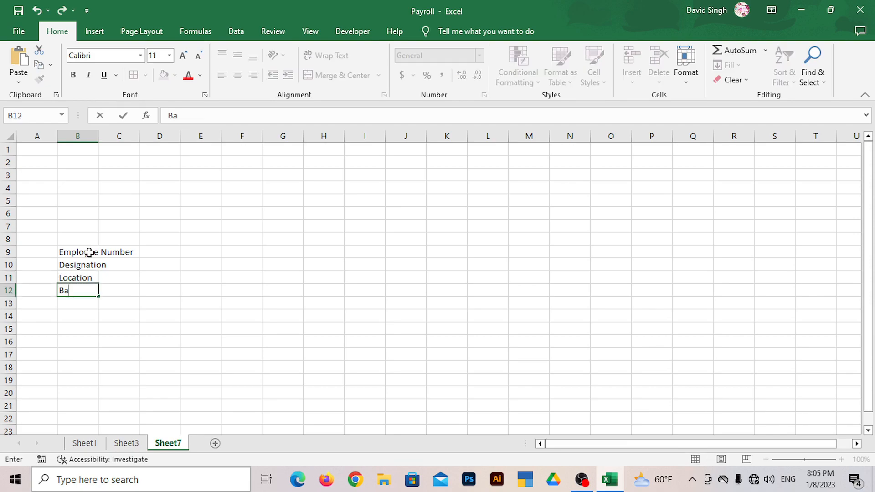
pyautogui.write('nk Details')
pyautogui.press('Return')
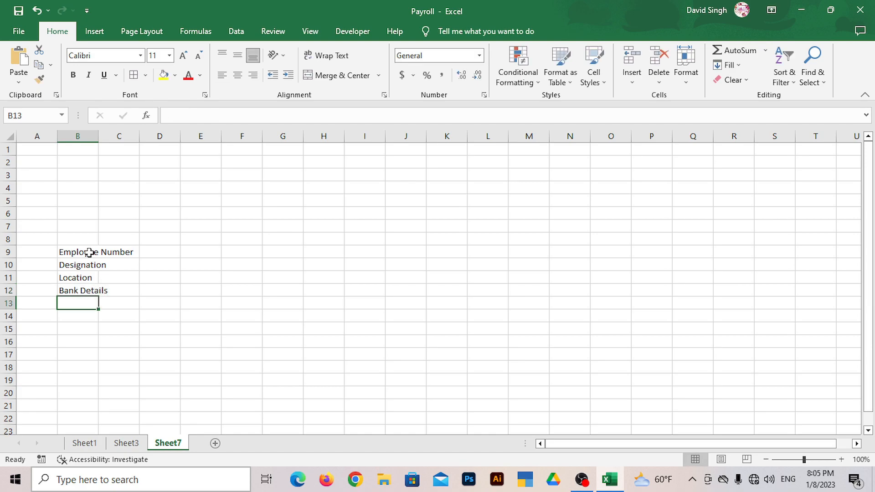
pyautogui.write('Date')
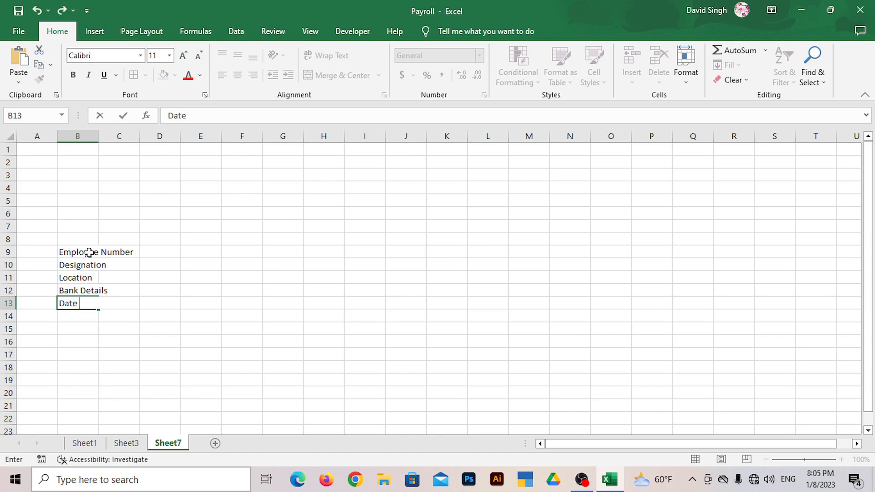
pyautogui.write(' Of Joing')
pyautogui.press('Right')
# Enter the label "Income Tax Number (PAN)" in cell E9, in the same row as Employee Number
pyautogui.press('Right')
pyautogui.press('Right')
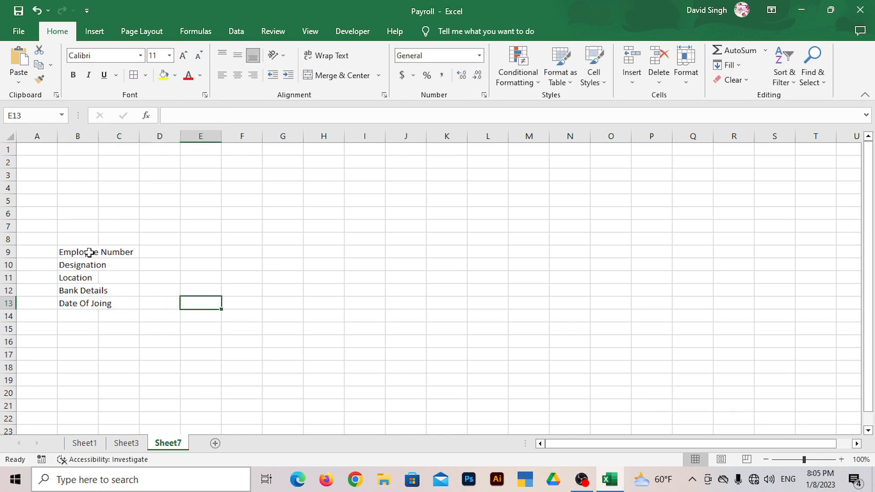
pyautogui.press('Up')
pyautogui.press('Up')
pyautogui.press('Up')
pyautogui.press('Up')
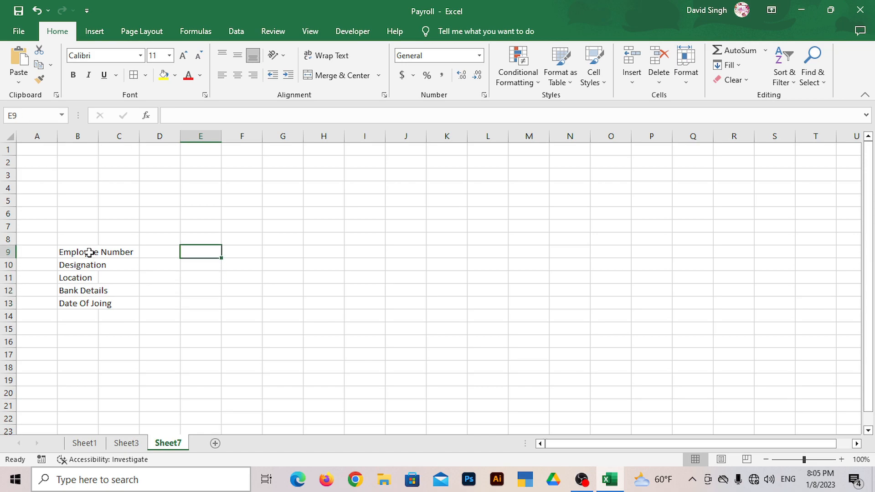
pyautogui.write('Income T')
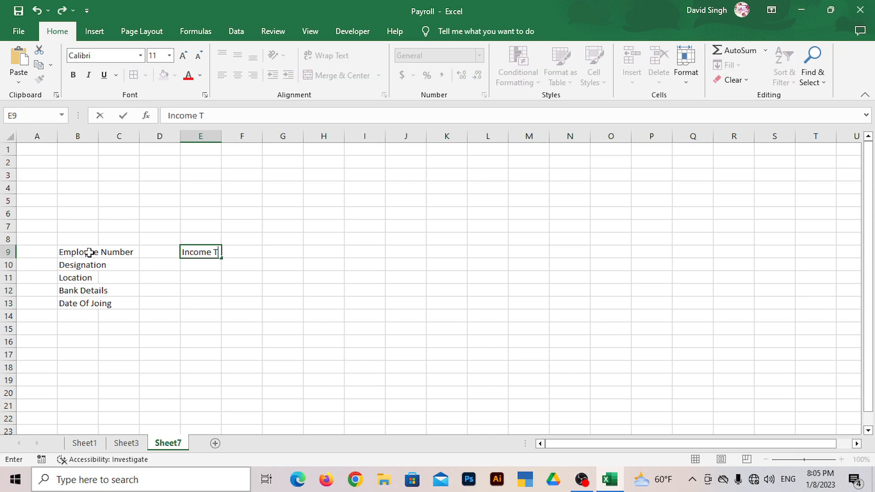
pyautogui.write('ax Number')
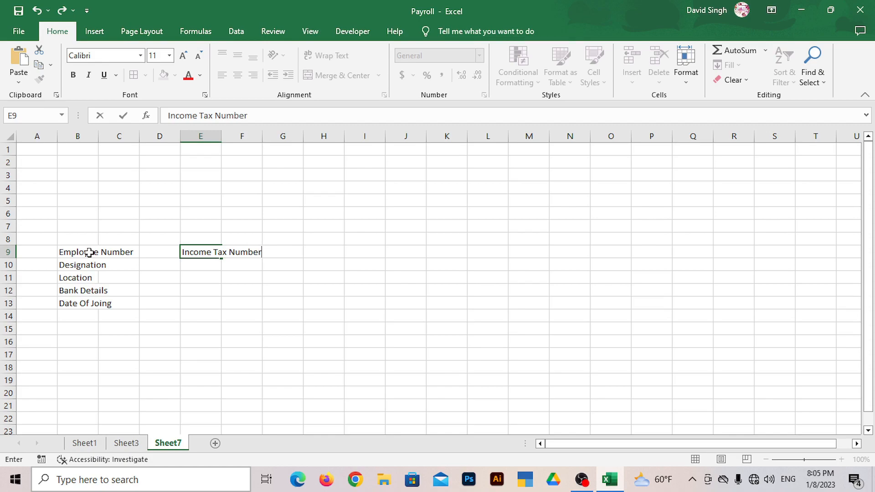
pyautogui.write(' (PAN')
pyautogui.press('Return')
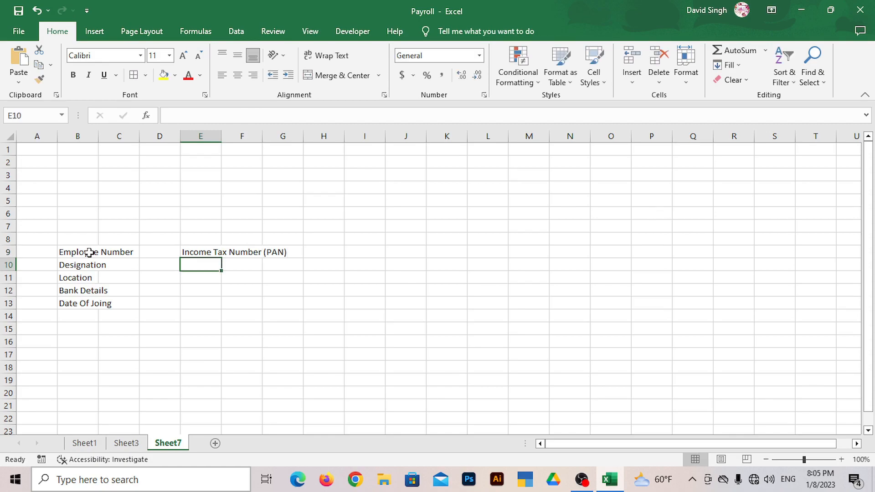
# Enter the label "PF Account Number" in E10 and "ESI Number" in E11
pyautogui.write('PF Account Number')
pyautogui.press('Return')
pyautogui.write('E')
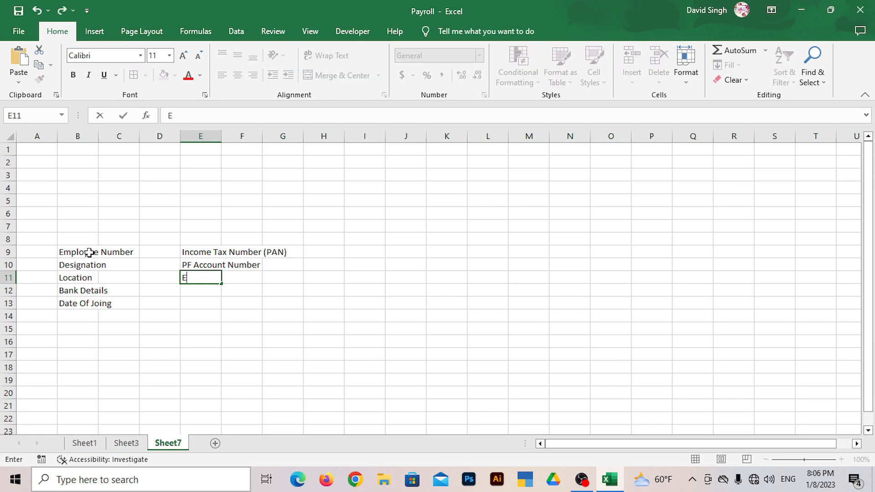
pyautogui.write('SI Number')
pyautogui.click(118, 329)
# Set the width of column B, which holds the employee detail labels, to 18
pyautogui.click(82, 137)
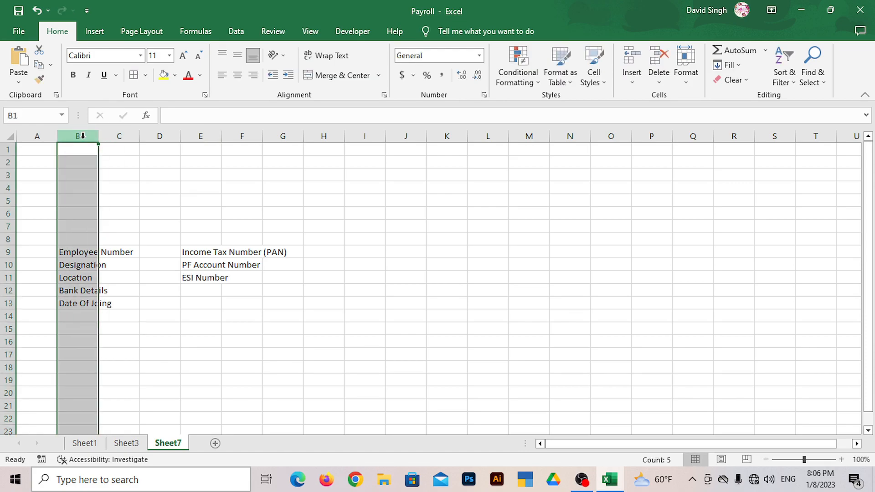
pyautogui.rightClick(82, 136)
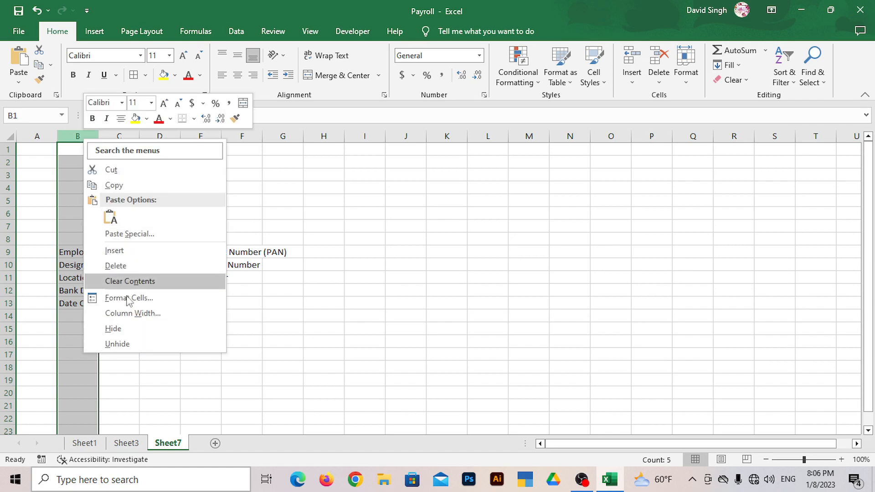
pyautogui.click(132, 313)
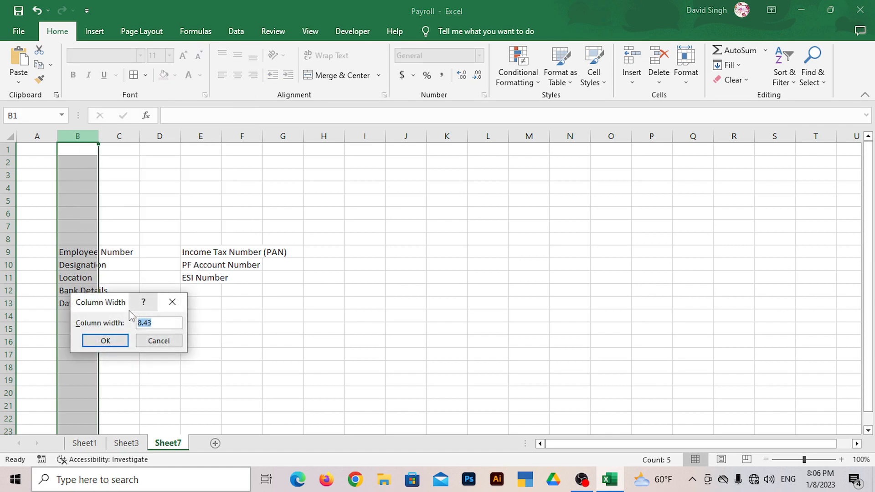
pyautogui.write('18')
pyautogui.press('Return')
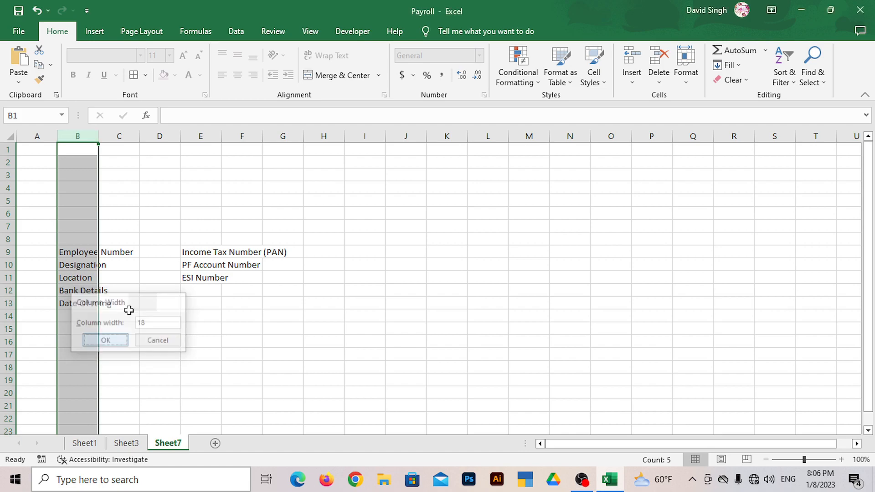
# Set the width of the empty column C beside the employee labels to 17.29
pyautogui.click(177, 136)
pyautogui.rightClick(177, 136)
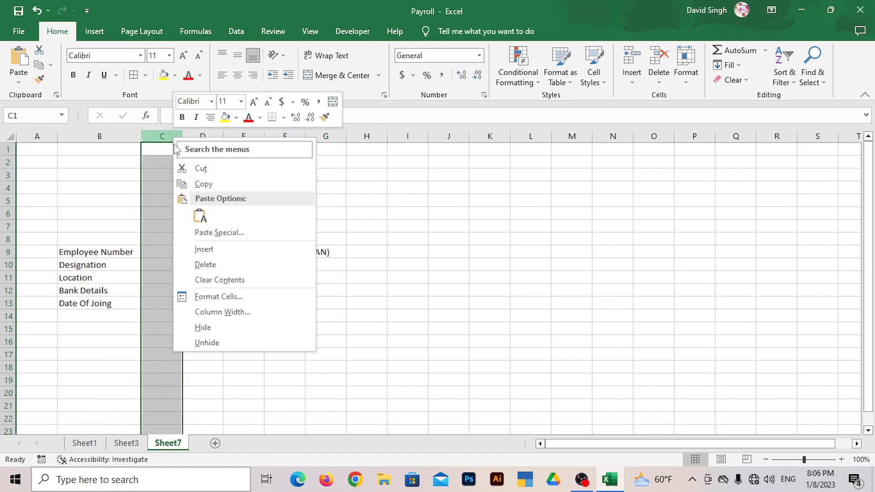
pyautogui.click(219, 313)
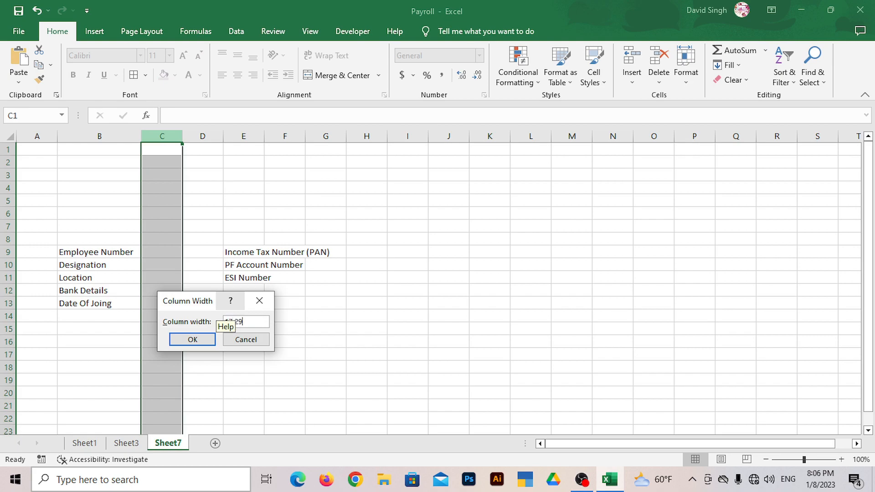
pyautogui.write('17.29')
pyautogui.press('Return')
# Set the width of column D, which holds the tax, PF and ESI labels, to 23.57
pyautogui.rightClick(242, 137)
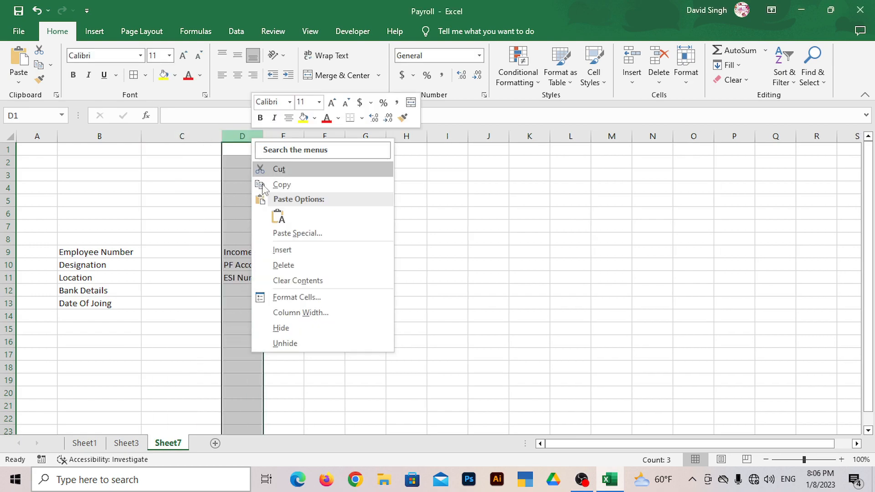
pyautogui.click(285, 313)
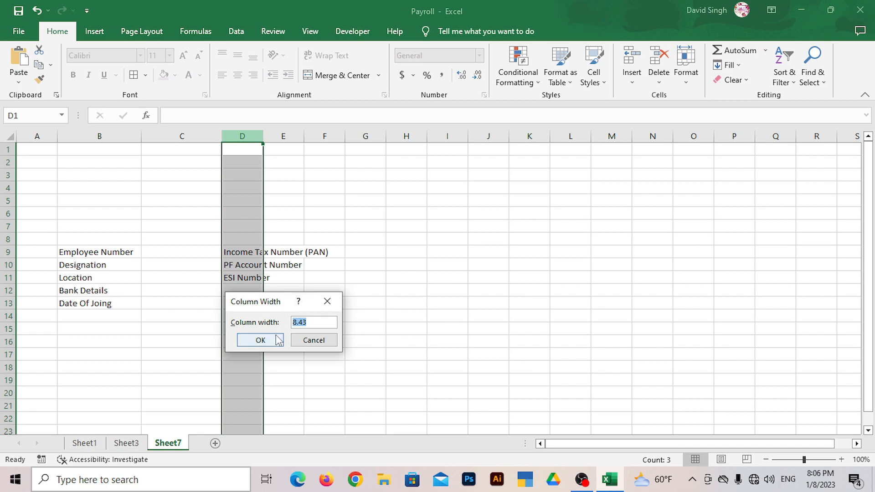
pyautogui.write('23.57')
pyautogui.click(275, 340)
# Set the width of column E, next to the tax, PF and ESI labels, to 15.71
pyautogui.click(360, 137)
pyautogui.rightClick(359, 137)
pyautogui.click(390, 314)
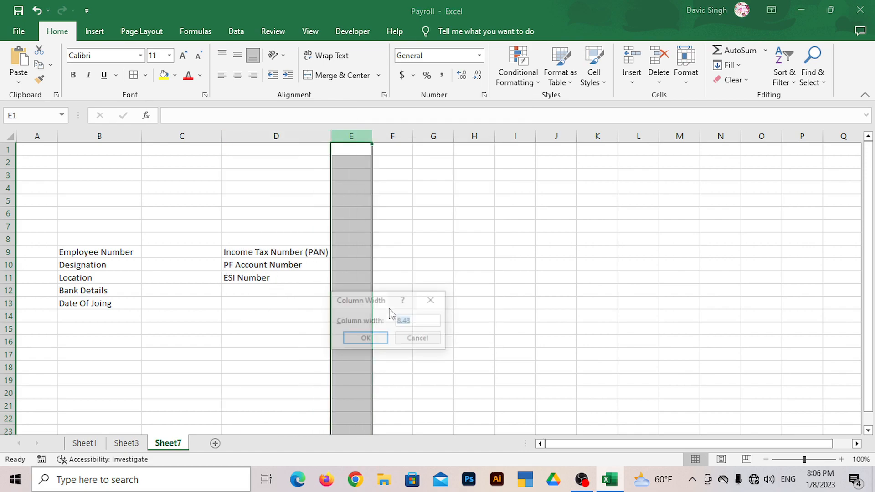
pyautogui.write('1571')
pyautogui.click(406, 319)
pyautogui.write('.')
pyautogui.press('Return')
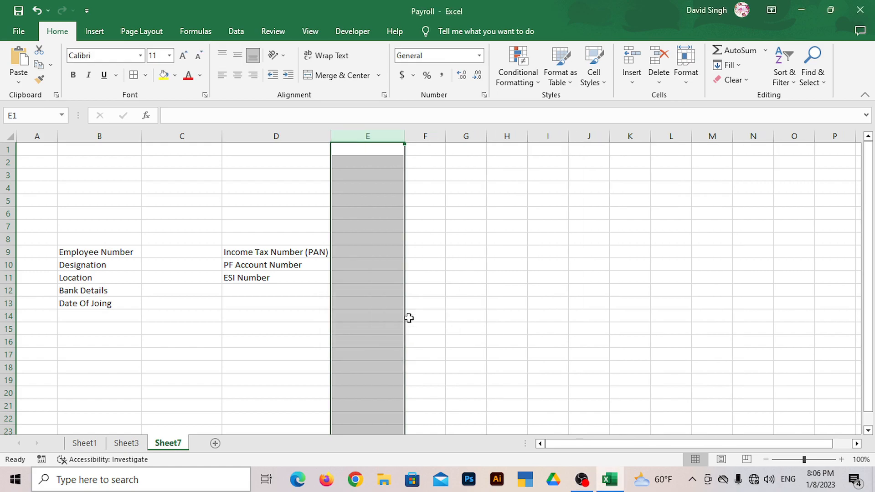
# Merge and centre cells C2:D2 and enter the title "ABC Company"
pyautogui.click(113, 162)
pyautogui.moveTo(169, 163); pyautogui.dragTo(251, 161)
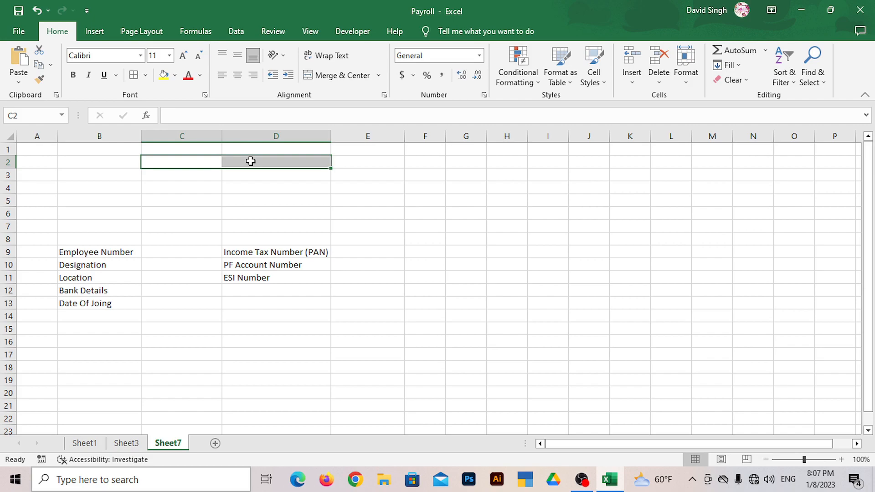
pyautogui.click(333, 78)
pyautogui.write('AB')
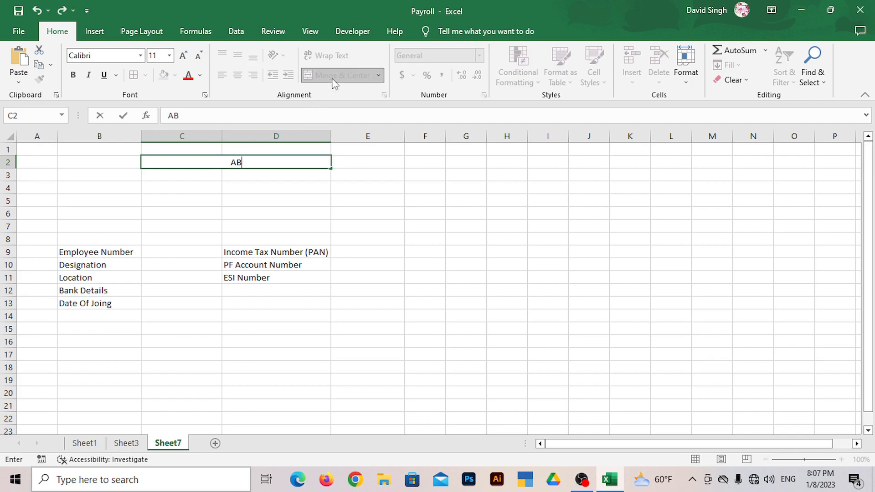
pyautogui.write('C Company')
pyautogui.press('Return')
# Merge and centre cells C3:D3 under the company title and enter "Company Address"
pyautogui.moveTo(209, 174); pyautogui.dragTo(248, 178)
pyautogui.click(327, 77)
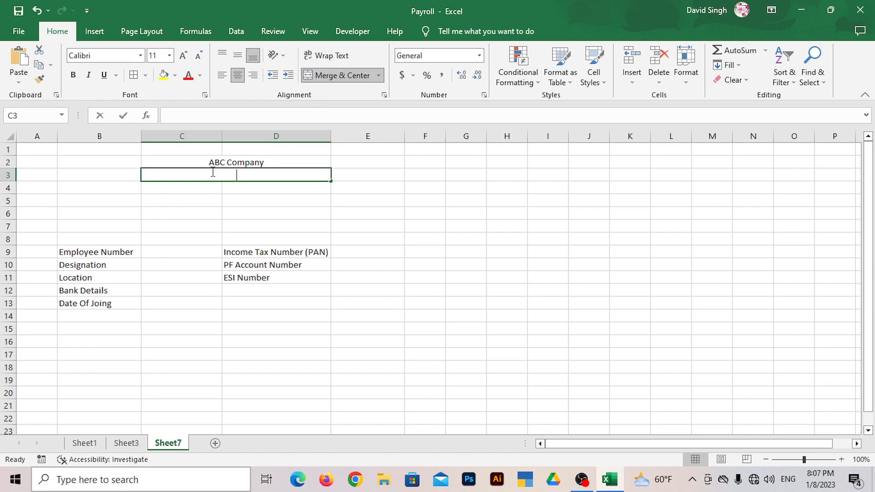
pyautogui.write('Compan')
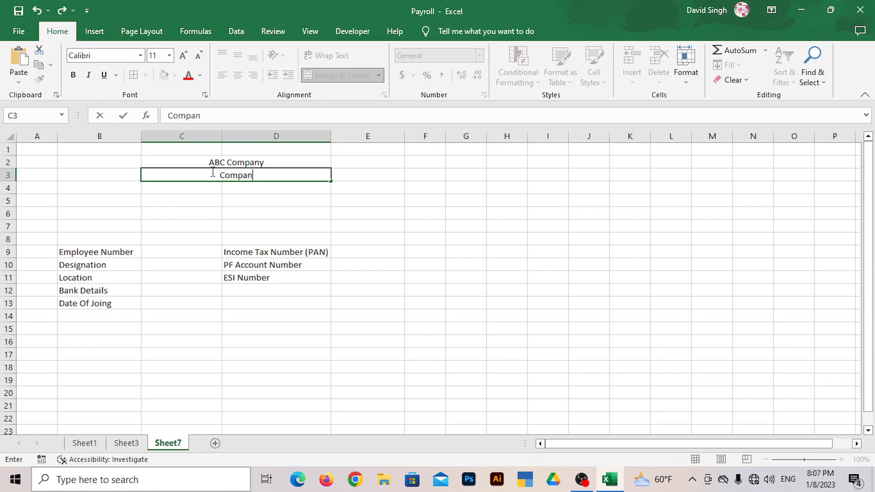
pyautogui.write('y Address')
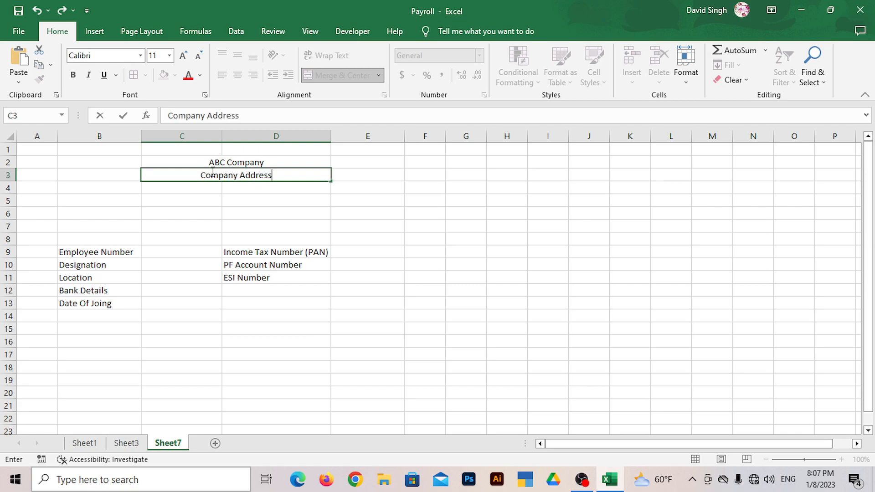
# Merge and centre cells C5:D5 and enter the heading "Pay Slip For December-2022"
pyautogui.click(202, 198)
pyautogui.moveTo(202, 198); pyautogui.dragTo(247, 199)
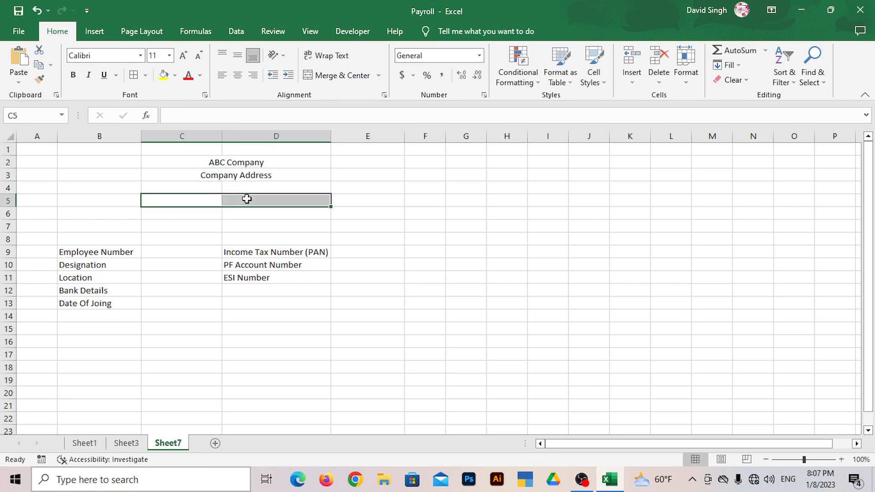
pyautogui.click(336, 75)
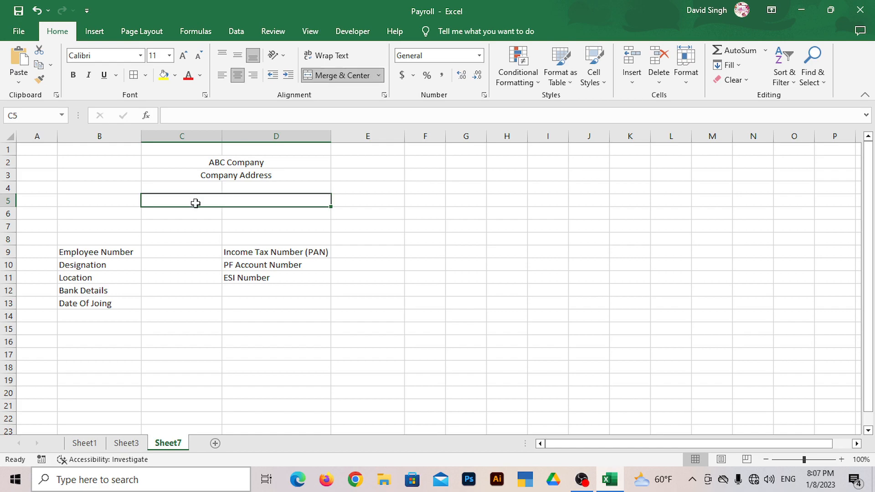
pyautogui.write('Pay Slip For')
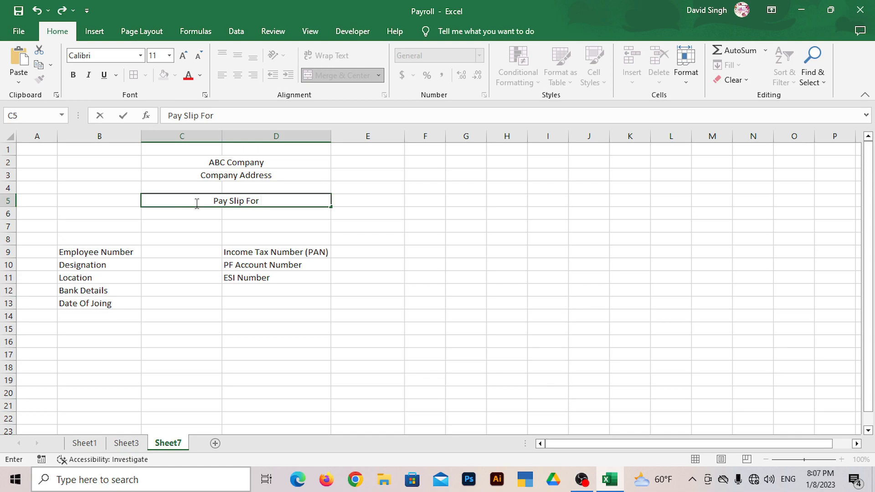
pyautogui.write('December-2022')
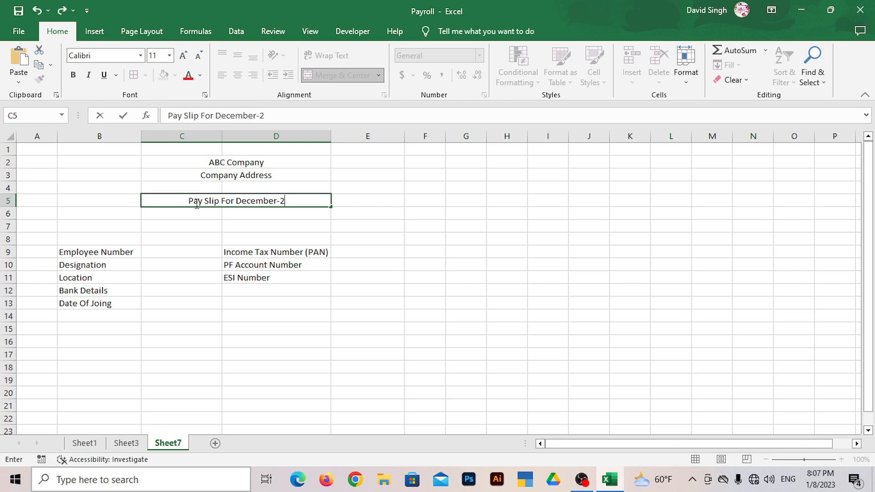
# Merge and centre cells C7:D7 and enter "Employee Name"
pyautogui.click(193, 224)
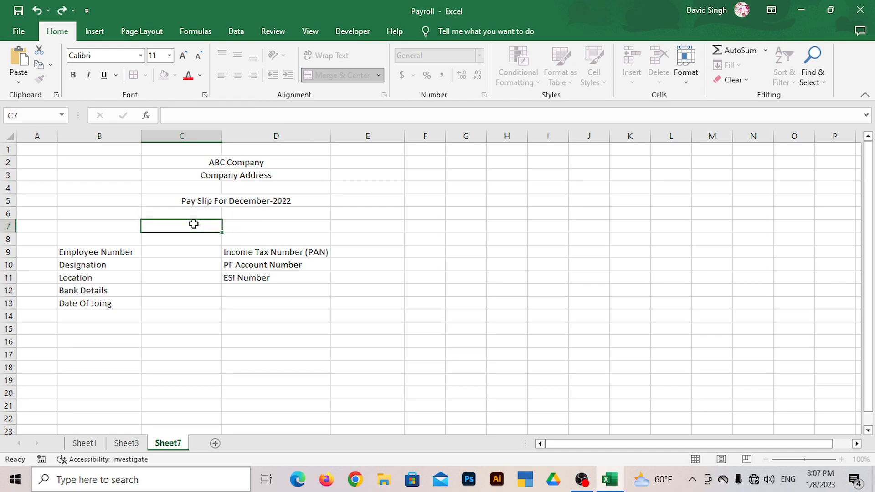
pyautogui.moveTo(193, 224); pyautogui.dragTo(233, 223)
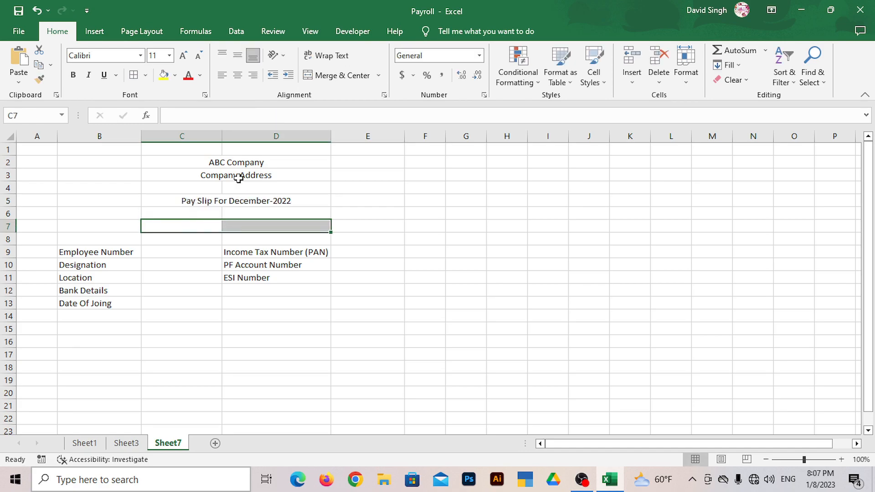
pyautogui.click(338, 75)
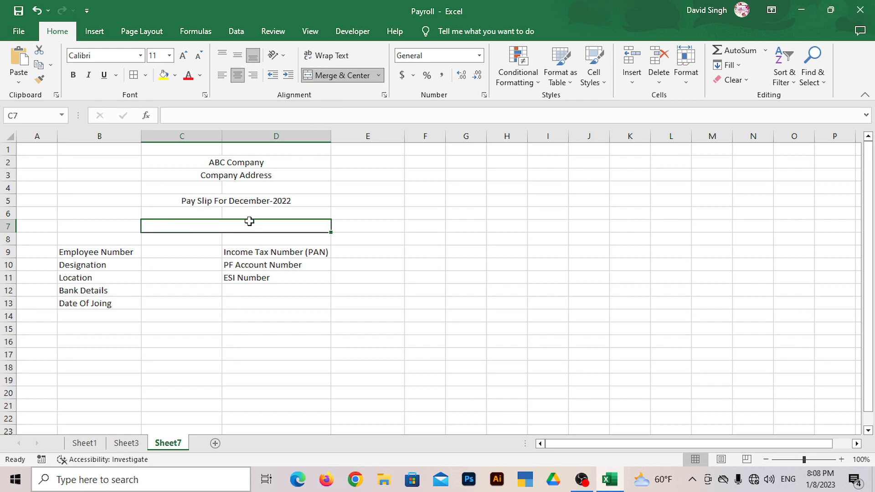
pyautogui.write('Employee Nam')
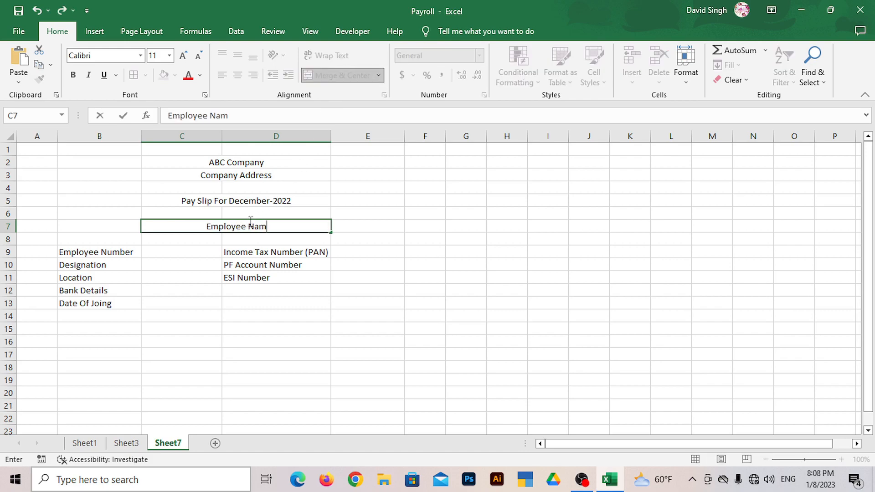
pyautogui.write('e')
pyautogui.click(192, 279)
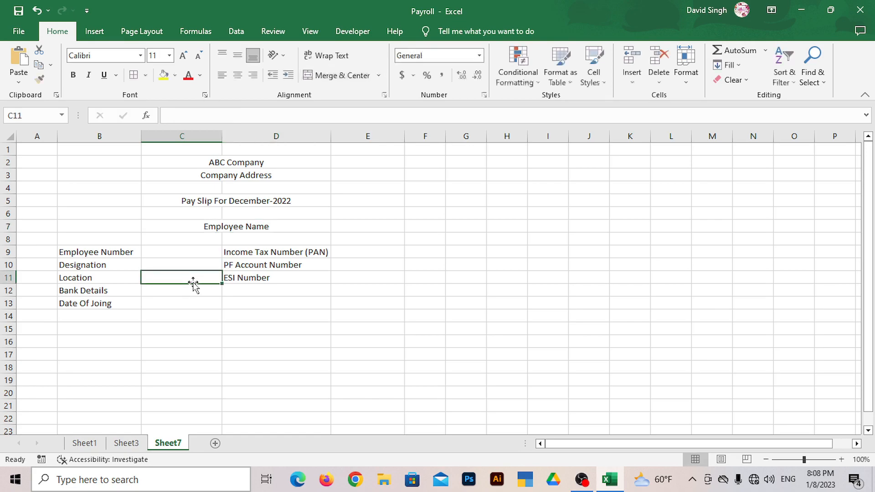
# Make the four merged heading lines, the employee labels in B9:B13 and the tax, PF and ESI labels in D9:D11 bold
pyautogui.moveTo(168, 162); pyautogui.dragTo(204, 179)
pyautogui.keyDown('ctrl'); pyautogui.click(205, 201); pyautogui.keyUp('ctrl')
pyautogui.keyDown('ctrl'); pyautogui.click(209, 226); pyautogui.keyUp('ctrl')
pyautogui.moveTo(119, 253); pyautogui.dragTo(115, 303)
pyautogui.moveTo(307, 253); pyautogui.dragTo(303, 275)
pyautogui.hotkey('ctrl', 'b')
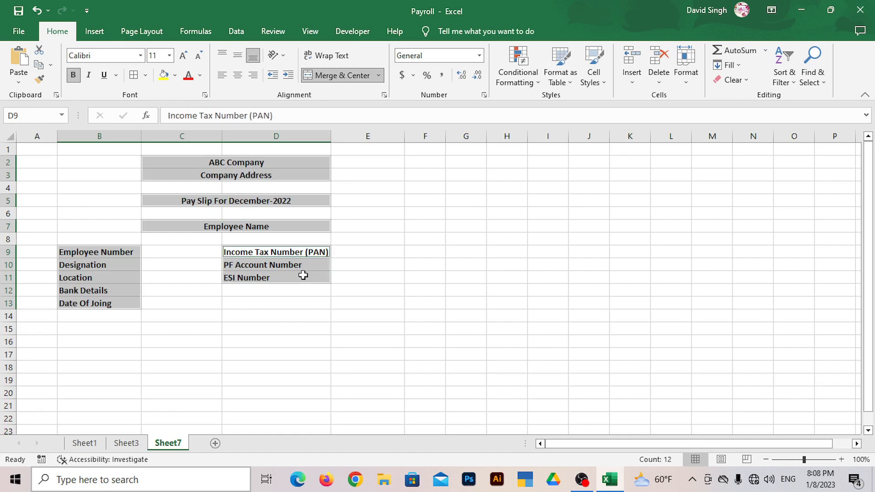
pyautogui.click(278, 301)
# Set the font size of the "ABC Company" title to 14
pyautogui.click(233, 164)
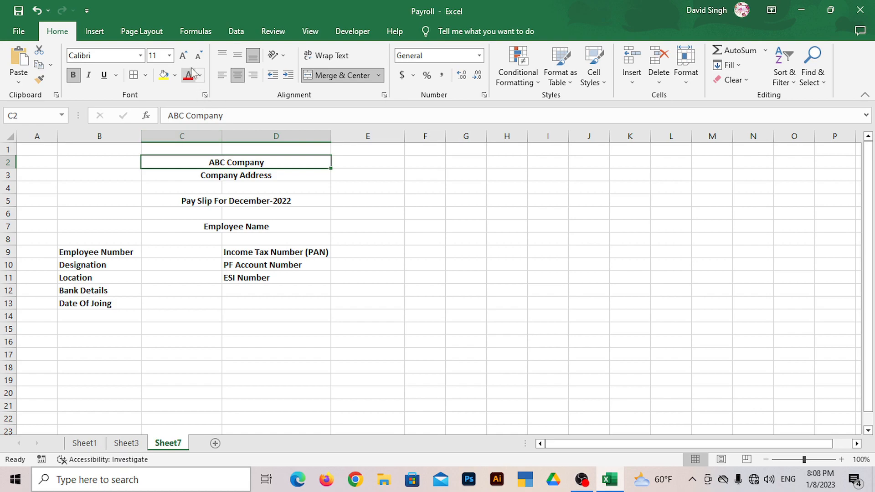
pyautogui.click(170, 58)
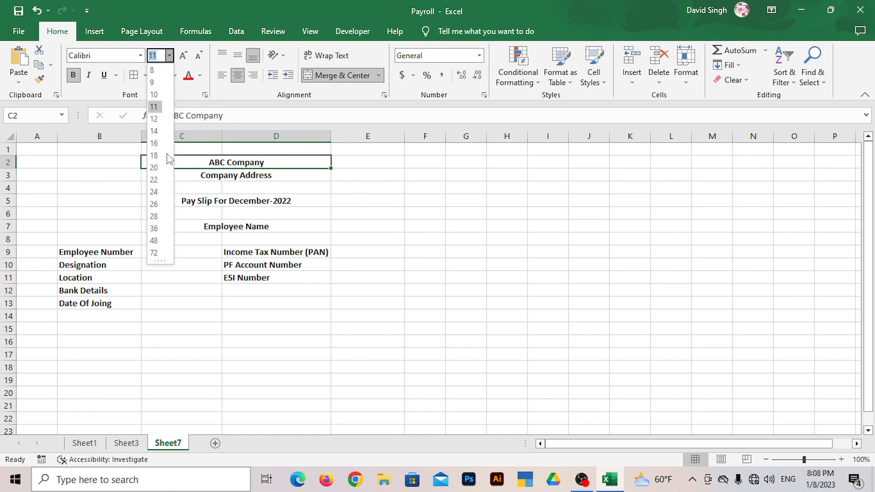
pyautogui.click(158, 127)
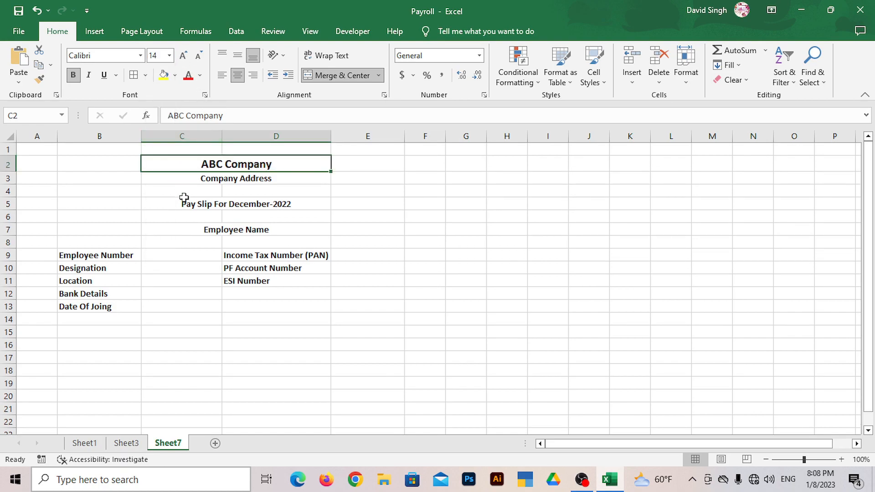
# Underline the "Pay Slip For December-2022" heading
pyautogui.click(167, 206)
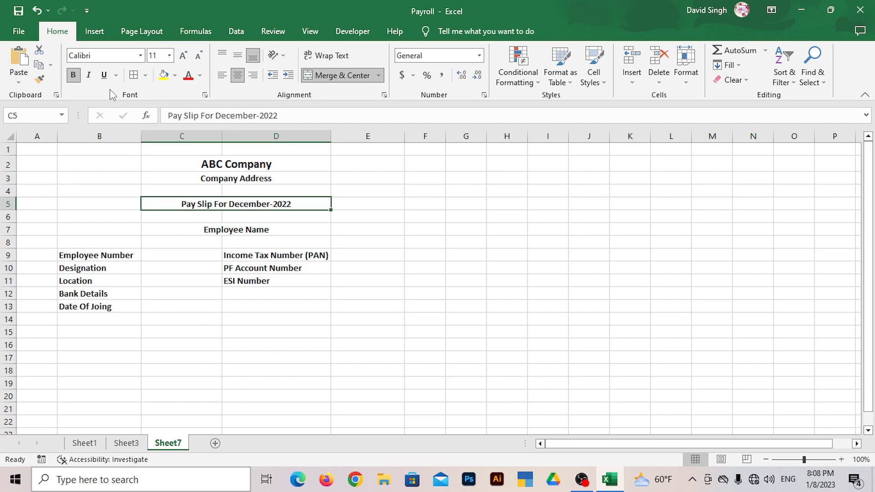
pyautogui.hotkey('ctrl', 'u')
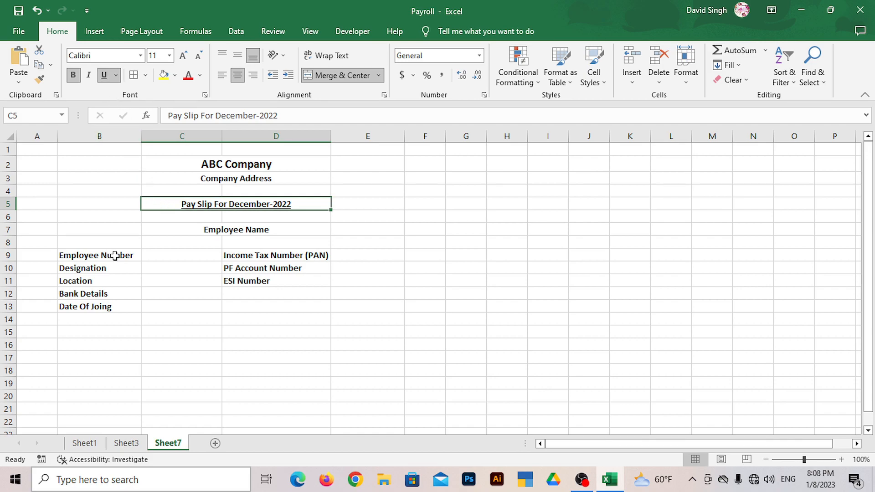
pyautogui.click(228, 255)
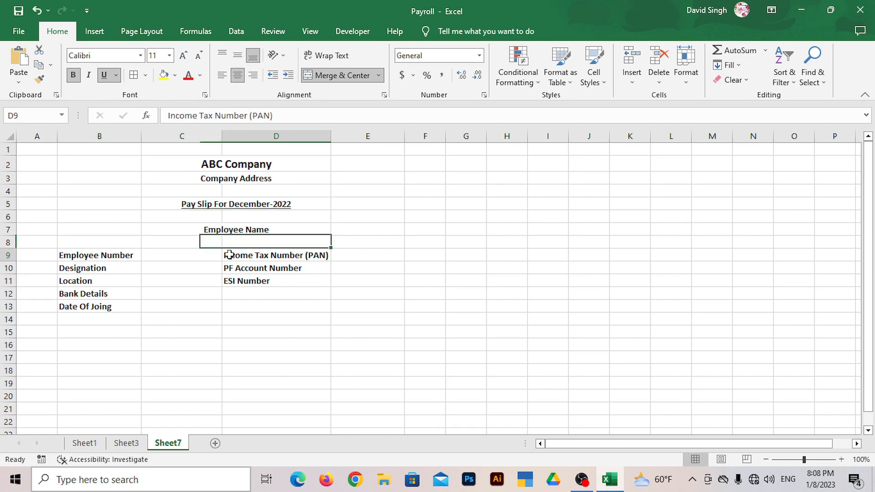
# Set the height of the empty spacer rows 4, 6 and 8 to 5
pyautogui.click(7, 190)
pyautogui.keyDown('ctrl'); pyautogui.click(7, 217); pyautogui.keyUp('ctrl')
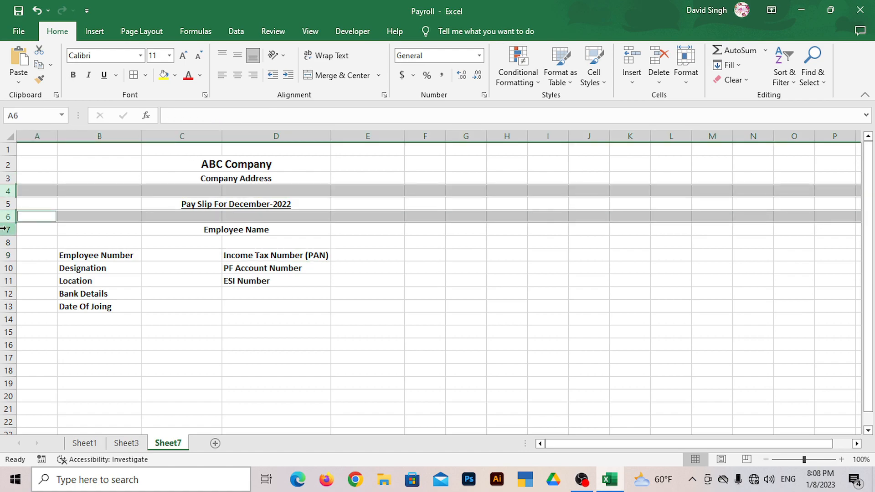
pyautogui.keyDown('ctrl'); pyautogui.click(4, 242); pyautogui.keyUp('ctrl')
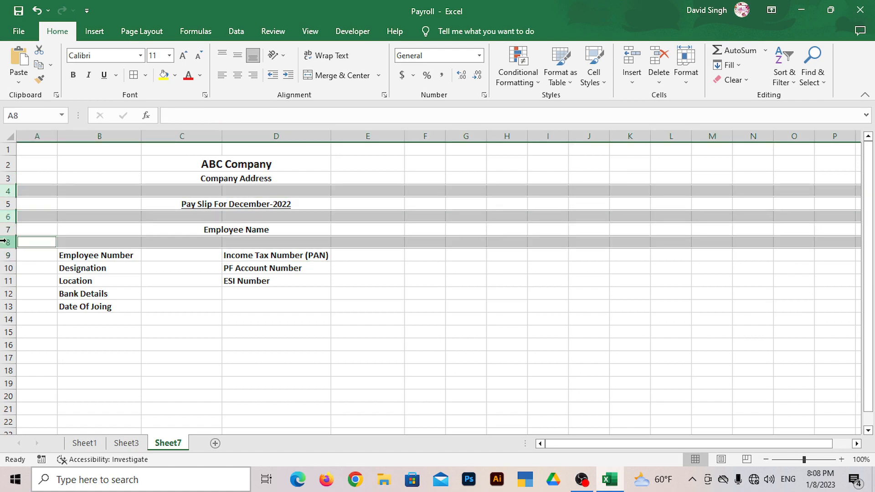
pyautogui.rightClick(3, 242)
pyautogui.click(57, 415)
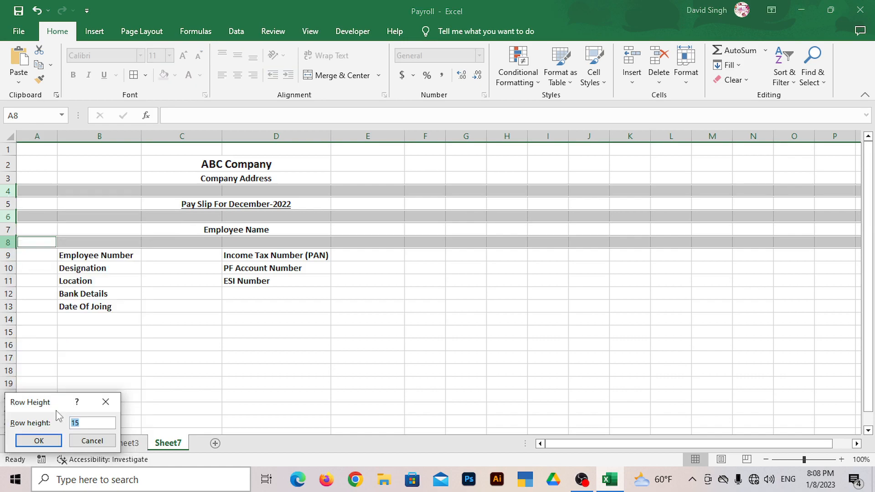
pyautogui.write('5')
pyautogui.press('Return')
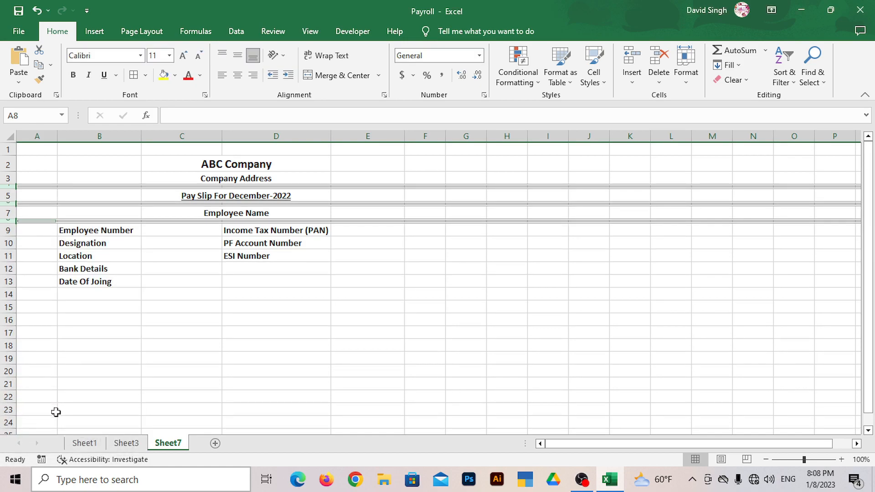
# Enter "Attendance Details" in bold in cell B15 and "Value" beside it in C15
pyautogui.click(73, 307)
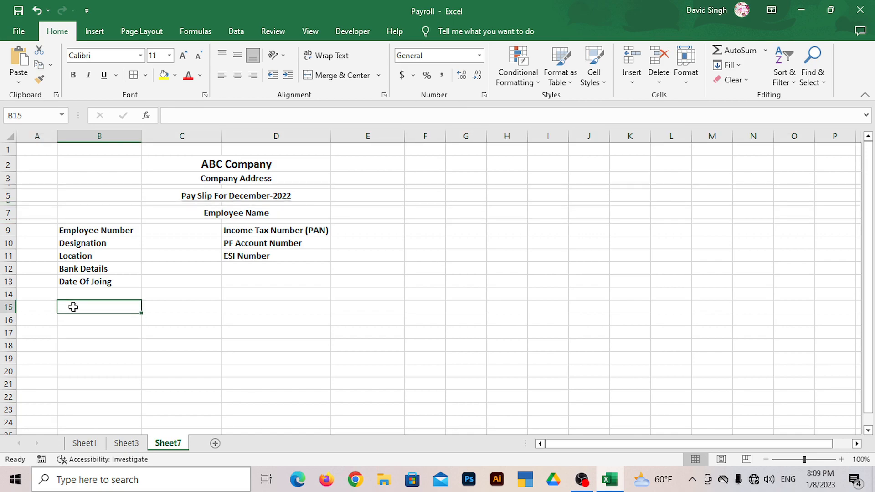
pyautogui.write('Atten')
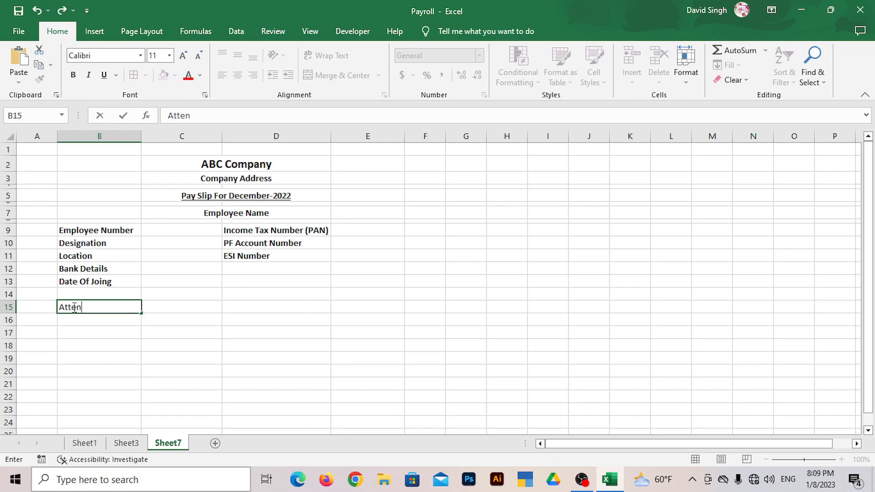
pyautogui.write('dance')
pyautogui.write('Details')
pyautogui.hotkey('ctrl', 'b')
pyautogui.press('Return')
pyautogui.press('Up')
pyautogui.press('Right')
pyautogui.write('Value')
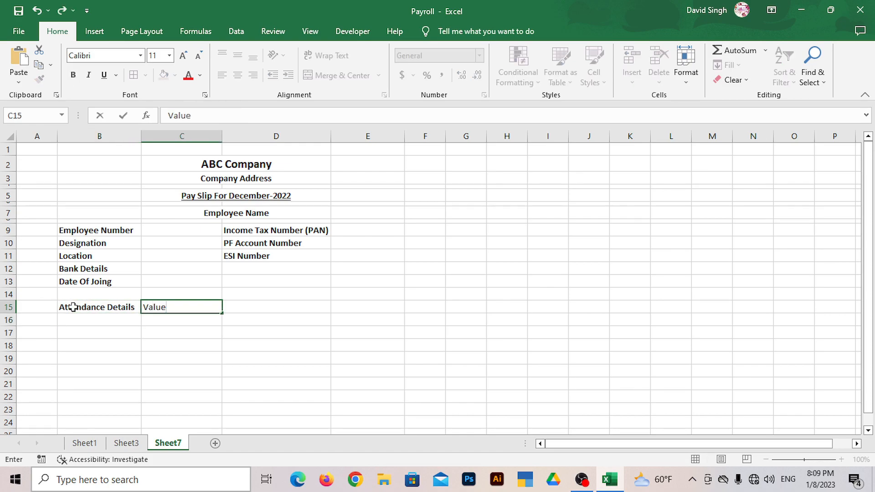
# Centre the Attendance Details and Value headings in B15:C15 horizontally and vertically, and make both bold
pyautogui.moveTo(73, 307); pyautogui.dragTo(153, 307)
pyautogui.click(238, 75)
pyautogui.click(238, 55)
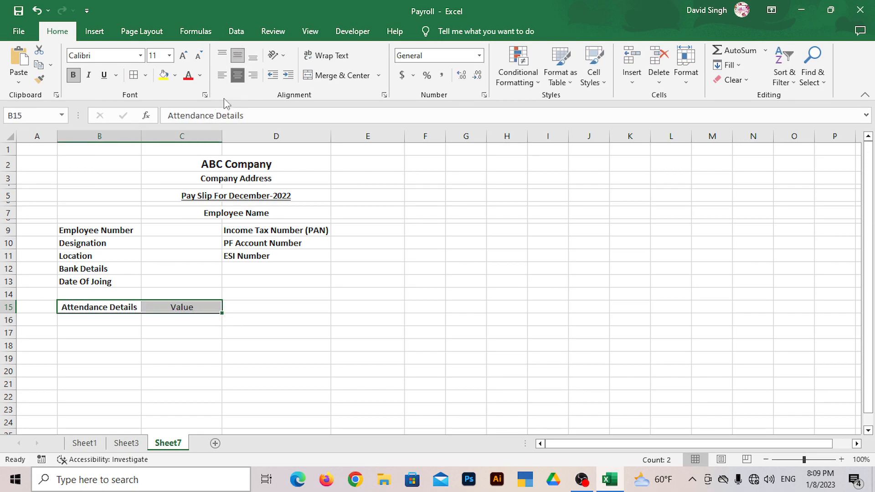
pyautogui.click(73, 75)
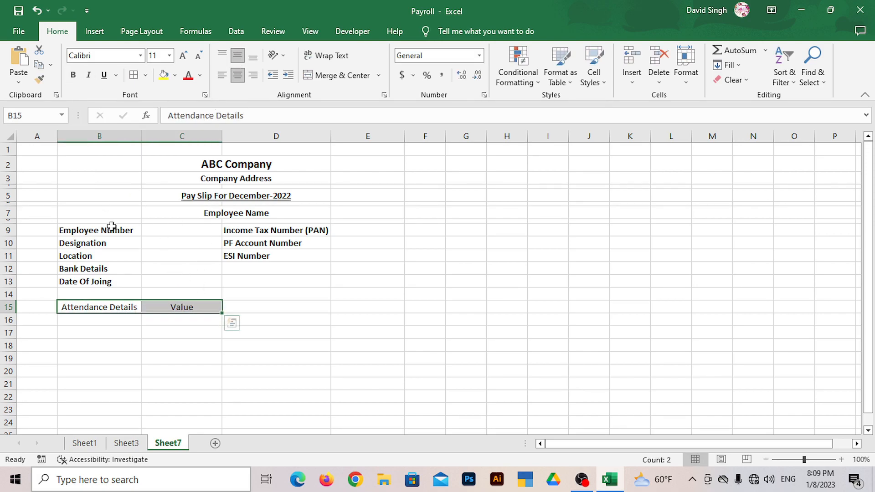
pyautogui.click(73, 75)
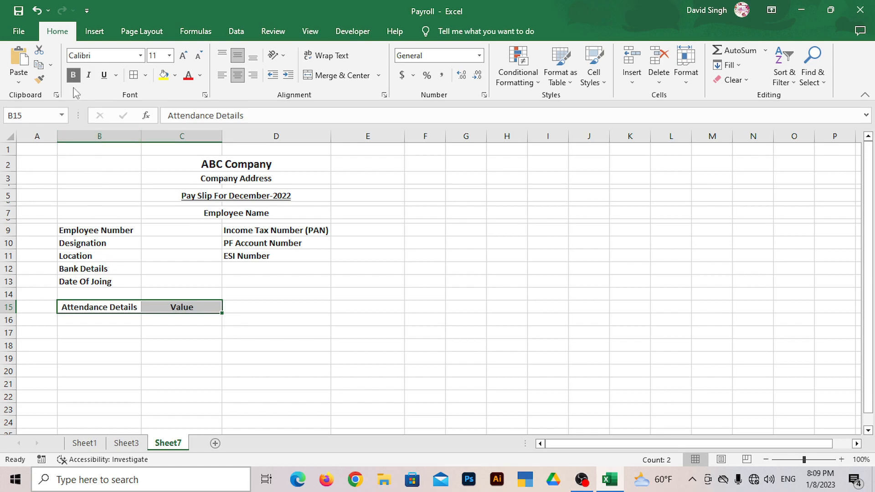
pyautogui.click(135, 356)
# Enter the attendance rows "Over Time" in B16 and "Present" in B17
pyautogui.click(76, 332)
pyautogui.click(79, 320)
pyautogui.write('Over Tim')
pyautogui.press('Return')
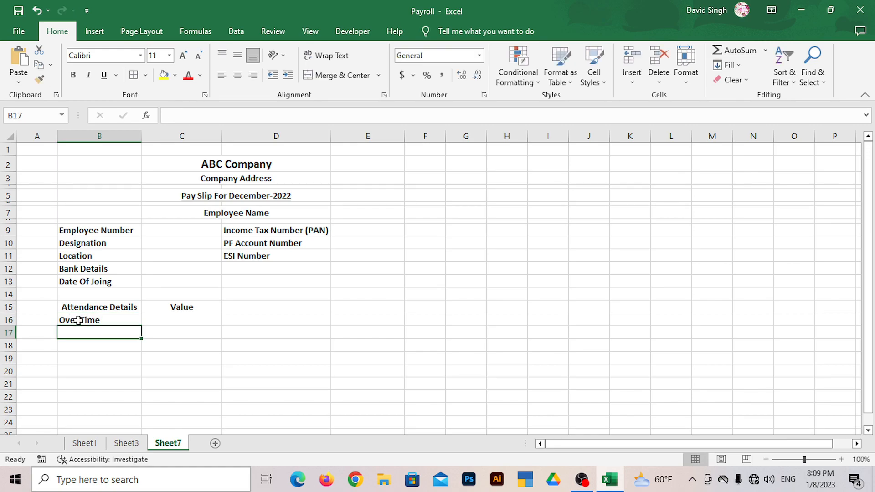
pyautogui.write('Present')
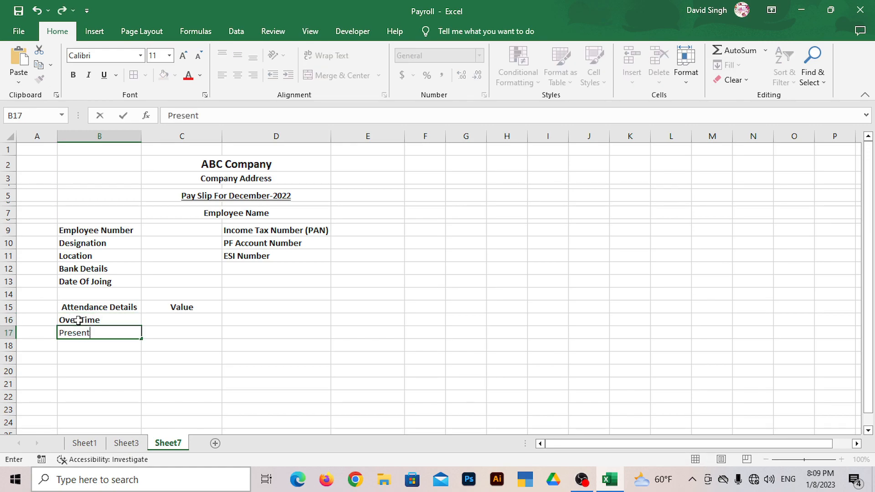
# Enter the row 19 headings "Earnings" in B19, "Amount" in C19, "Deducations" in D19 and "Amount" in E19
pyautogui.click(81, 358)
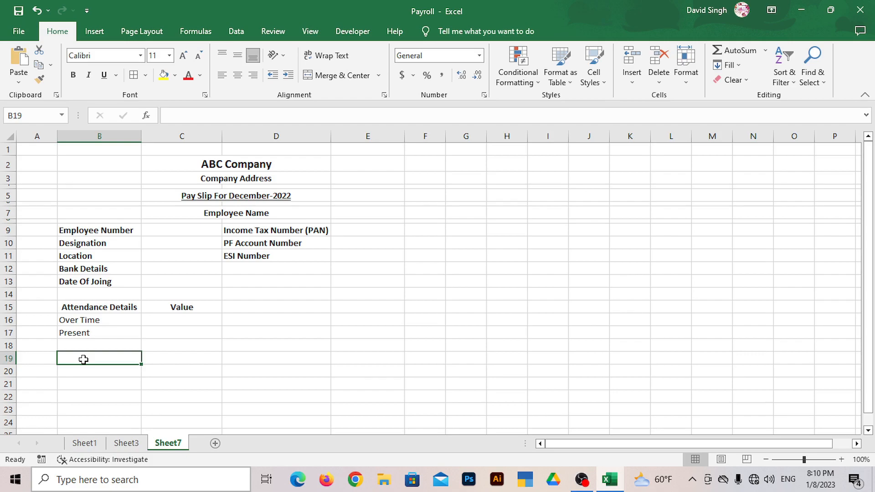
pyautogui.write('Earningd')
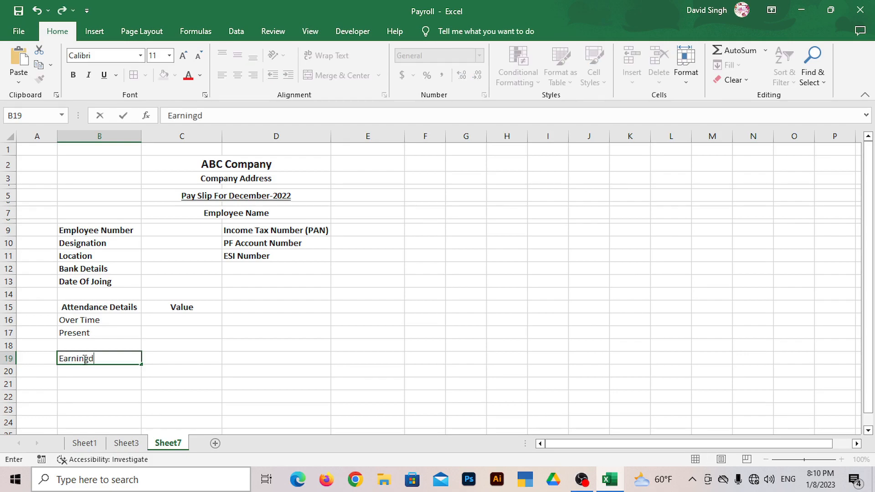
pyautogui.press('BackSpace')
pyautogui.write('s')
pyautogui.press('Tab')
pyautogui.write('Amount')
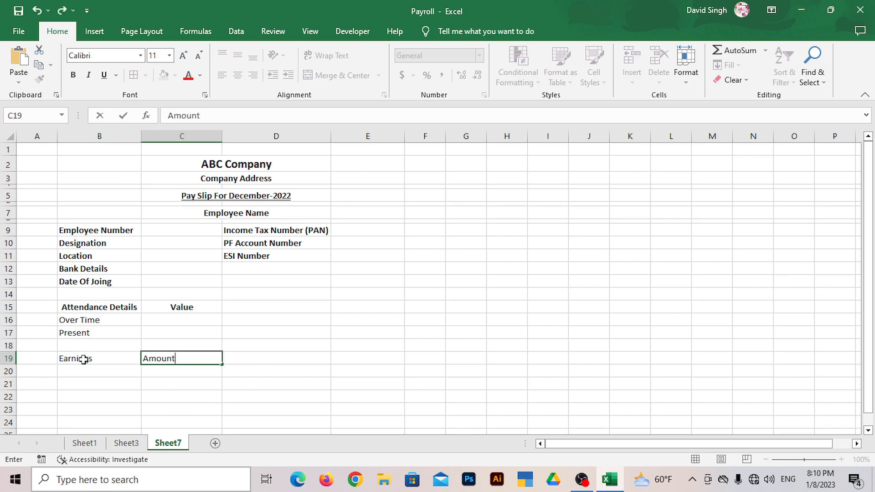
pyautogui.press('Tab')
pyautogui.write('D')
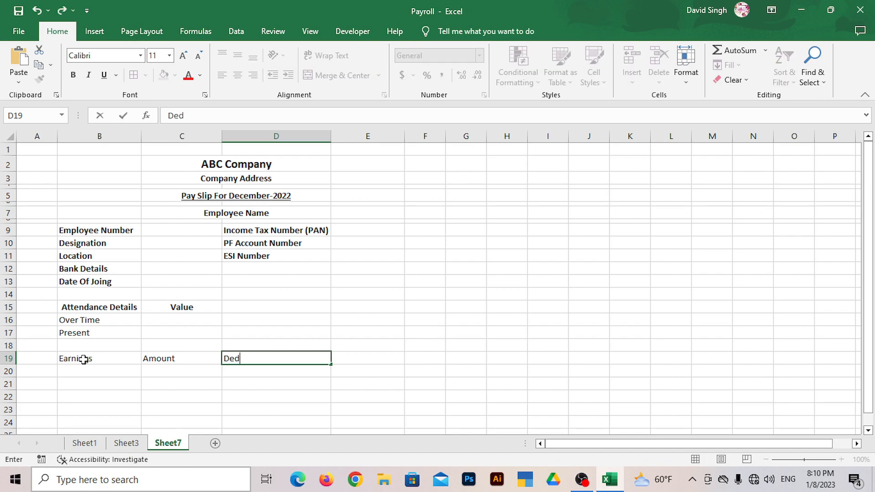
pyautogui.write('educations')
pyautogui.press('Tab')
pyautogui.write('Amount')
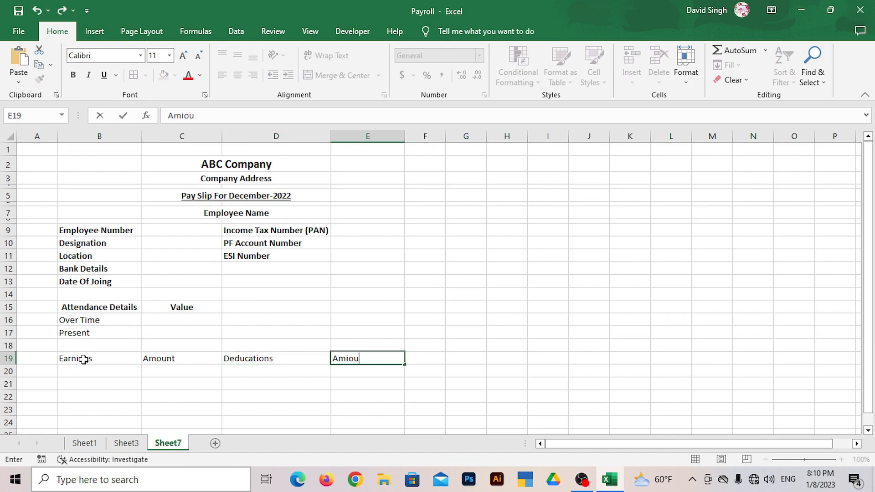
# Make the Earnings, Amount, Deducations and Amount headings in B19:E19 bold and centre them horizontally
pyautogui.click(98, 359)
pyautogui.moveTo(98, 358); pyautogui.dragTo(337, 357)
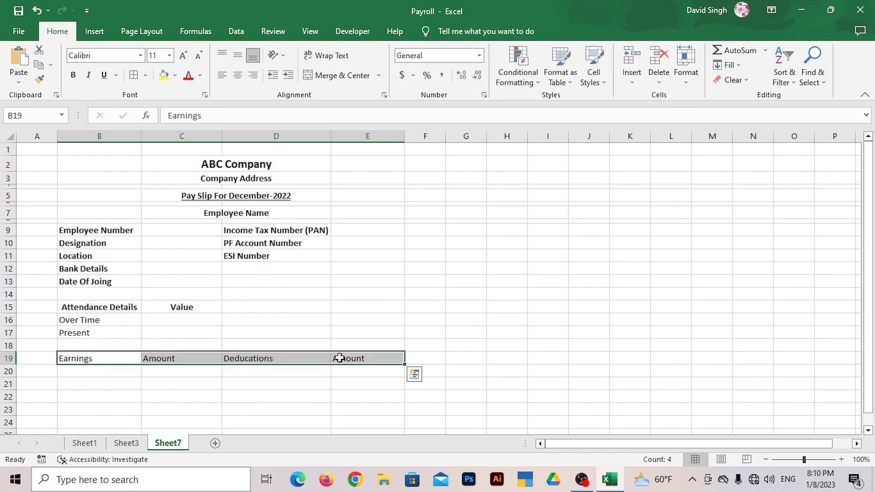
pyautogui.click(73, 75)
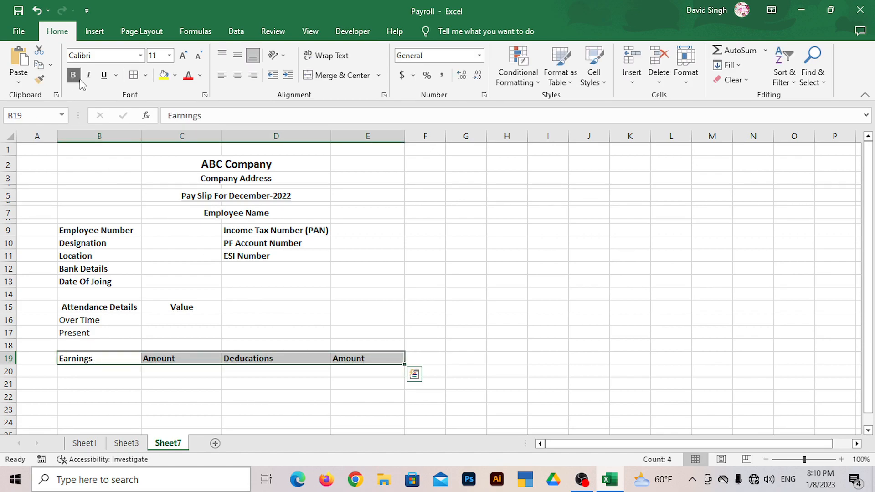
pyautogui.click(239, 77)
# Enter the first earnings rows, "Basic" in B20 and "Conveyance" in B21
pyautogui.click(113, 372)
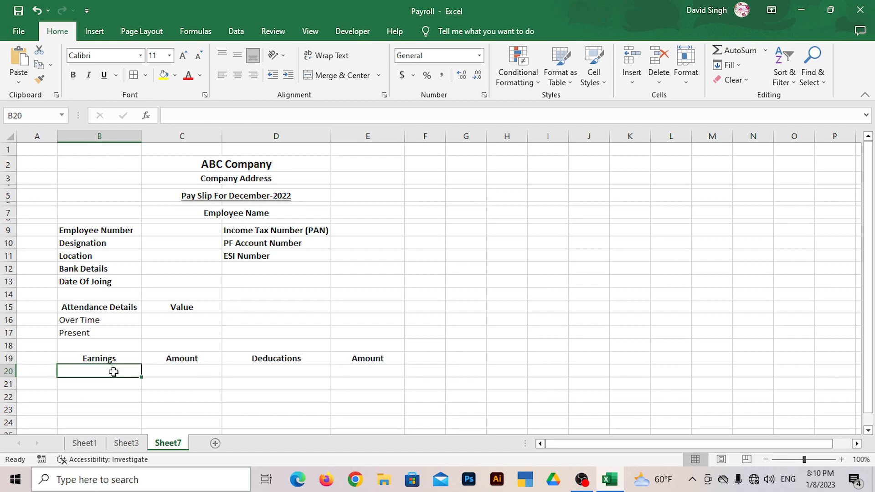
pyautogui.write('B')
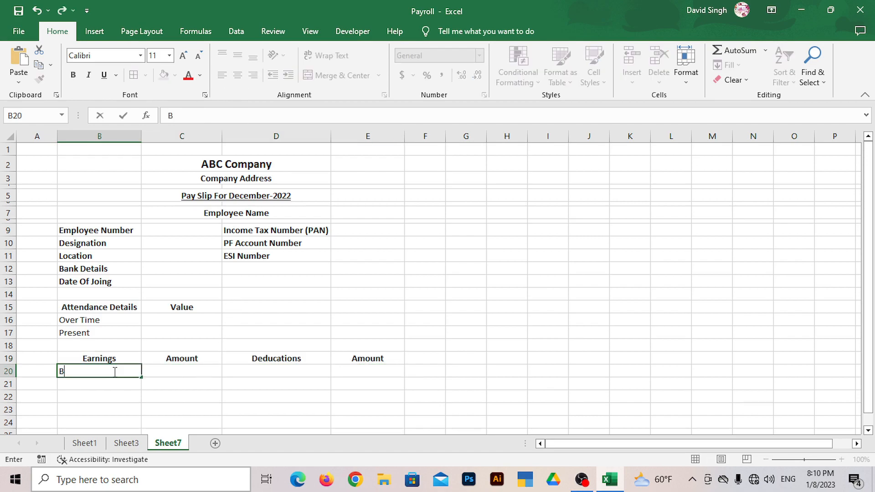
pyautogui.write('asic')
pyautogui.press('Return')
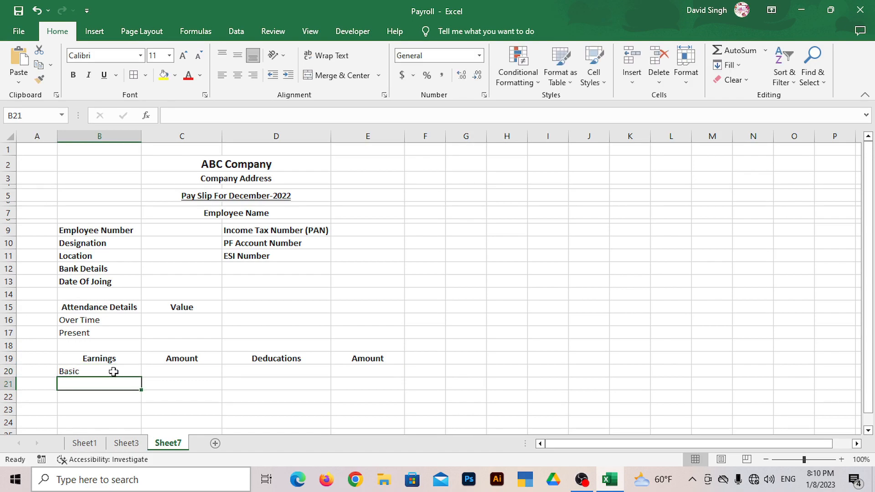
pyautogui.write('Cov')
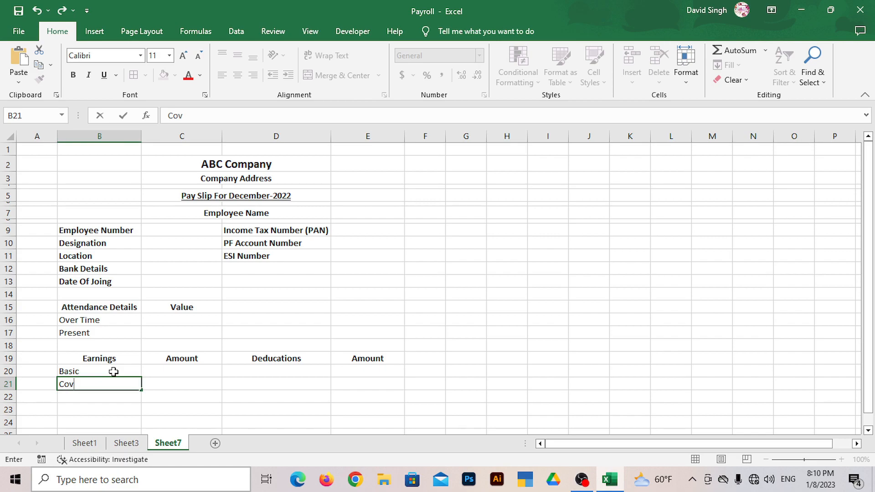
pyautogui.press('BackSpace')
pyautogui.write('nveyance')
pyautogui.press('Return')
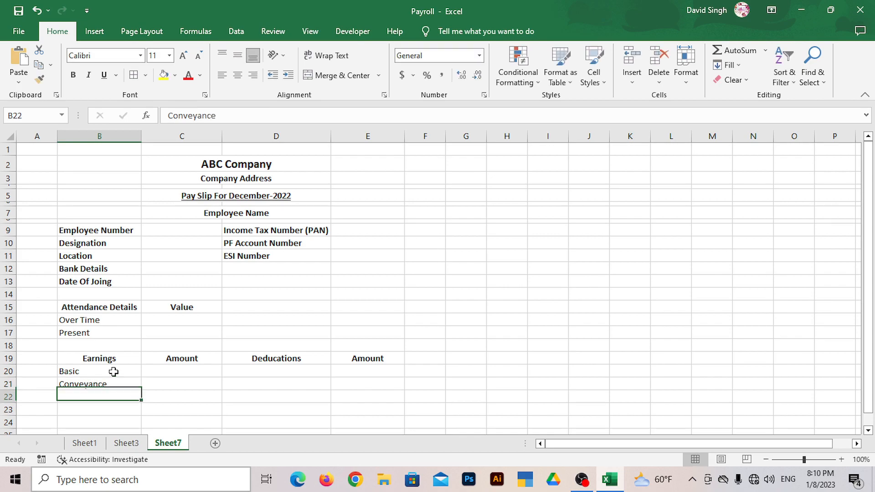
# Enter the remaining earnings rows, "HRA" in B22, "D.A" in B23 and "Over Time Pay" in B24
pyautogui.write('HRA')
pyautogui.press('Return')
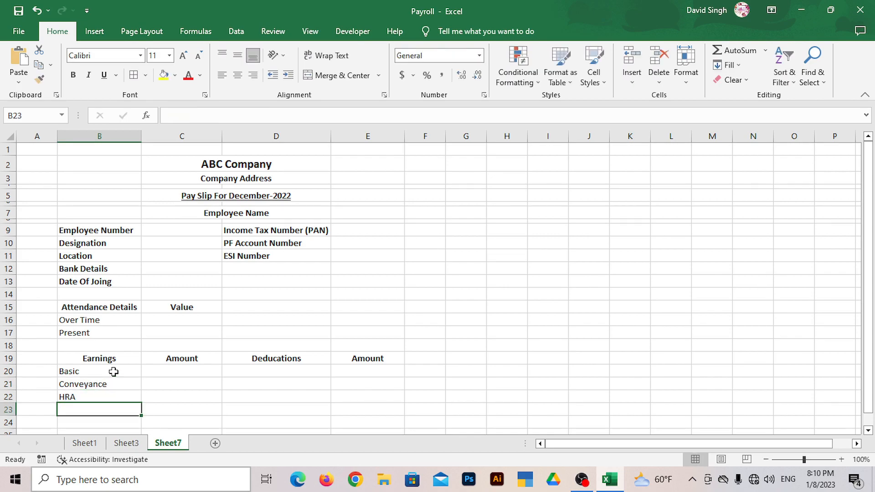
pyautogui.write('D.A')
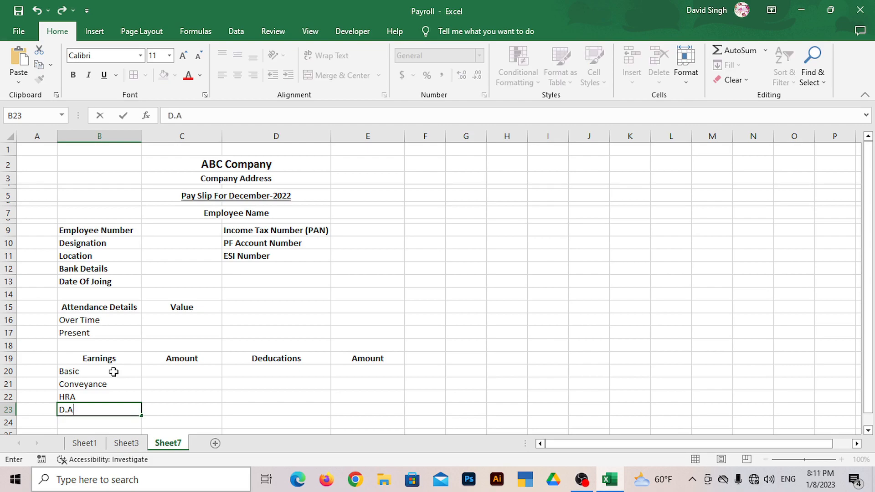
pyautogui.press('Return')
pyautogui.write('Over Time')
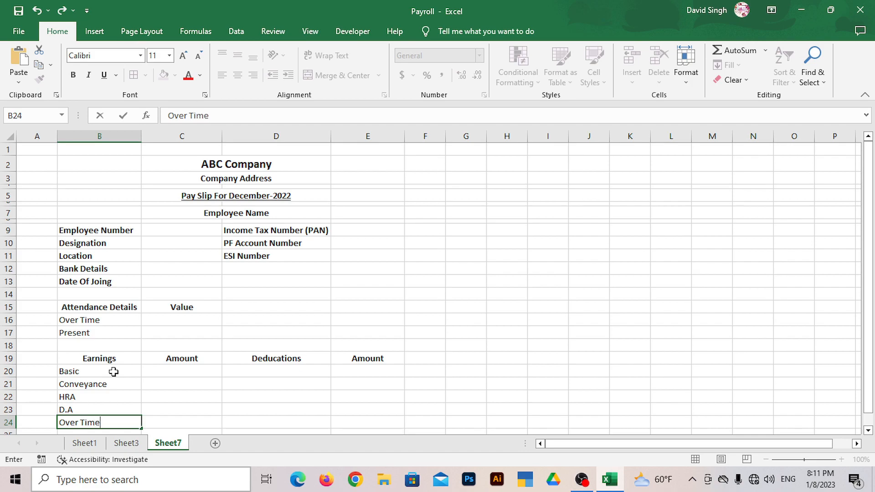
pyautogui.write(' Pay')
pyautogui.press('Tab')
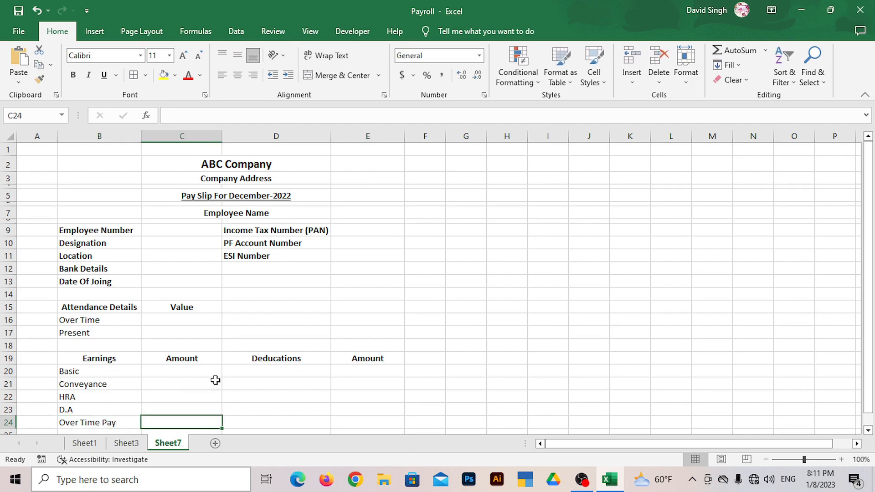
# Enter the deduction rows "EPF @ 12%" in D20 and "ESI @ 0.75%" in D21
pyautogui.click(246, 373)
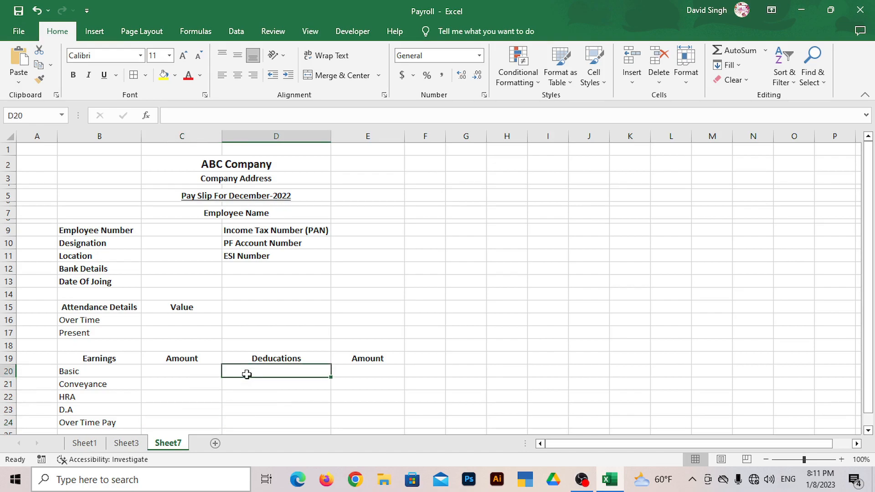
pyautogui.write('EPF @ 12%')
pyautogui.press('Return')
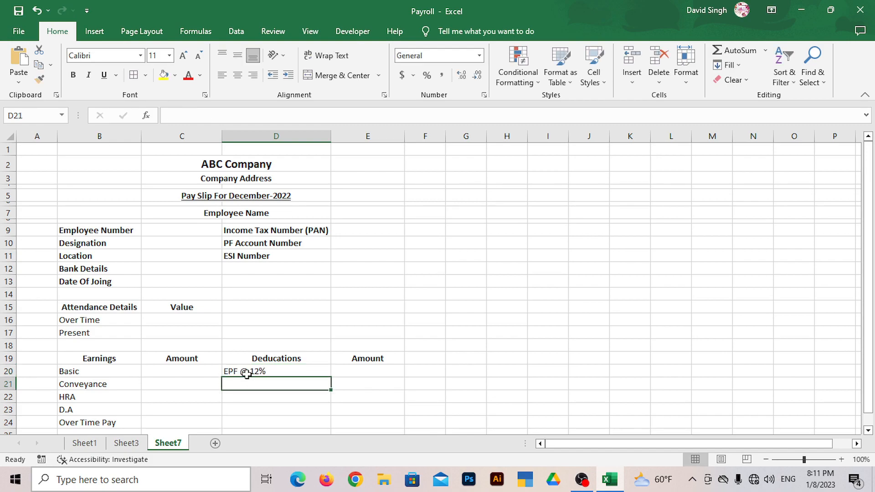
pyautogui.write('ESI @ 0.75')
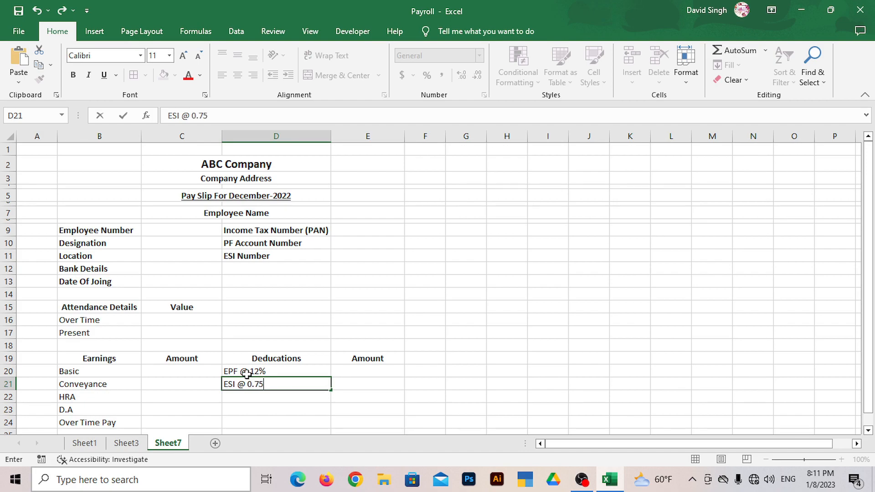
pyautogui.write('%')
# Enter the summary labels "Total Earnings" in B25, "Total Deduation" in D25 and "Net Amount" in D26
pyautogui.scroll(-1, 182, 383)
pyautogui.click(89, 394)
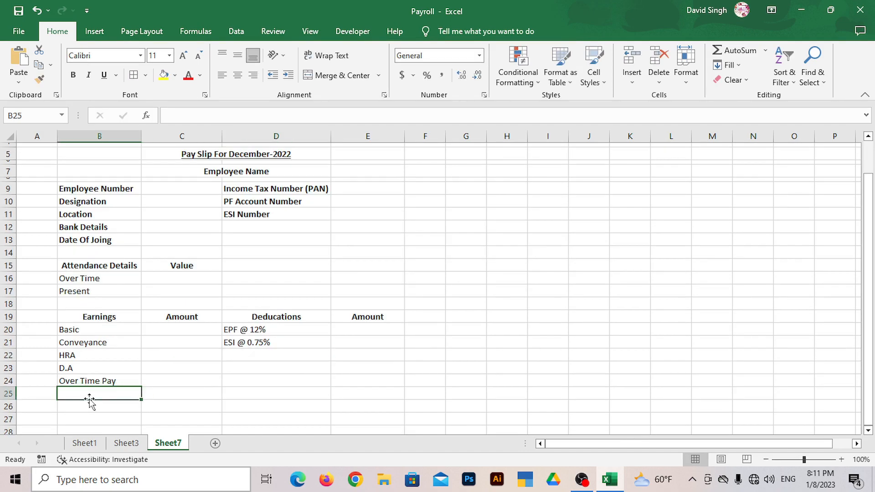
pyautogui.write('Total Earnings')
pyautogui.press('Tab')
pyautogui.press('Tab')
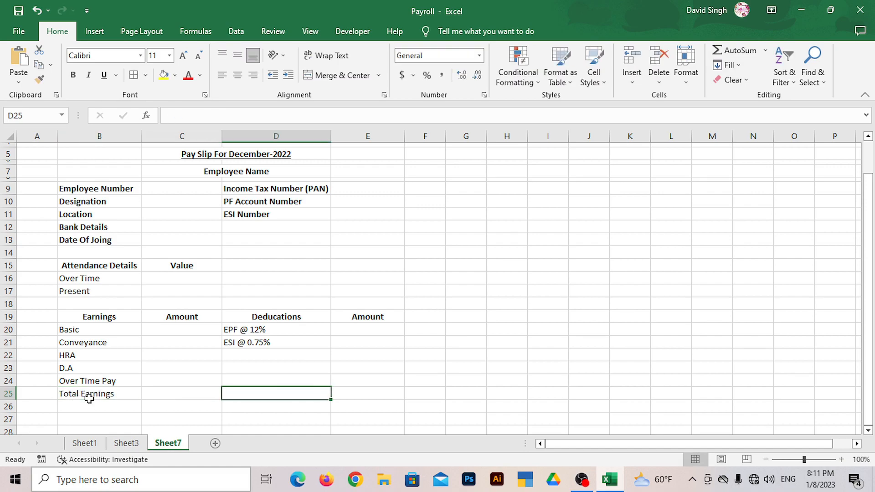
pyautogui.write('Total Deduation')
pyautogui.press('Tab')
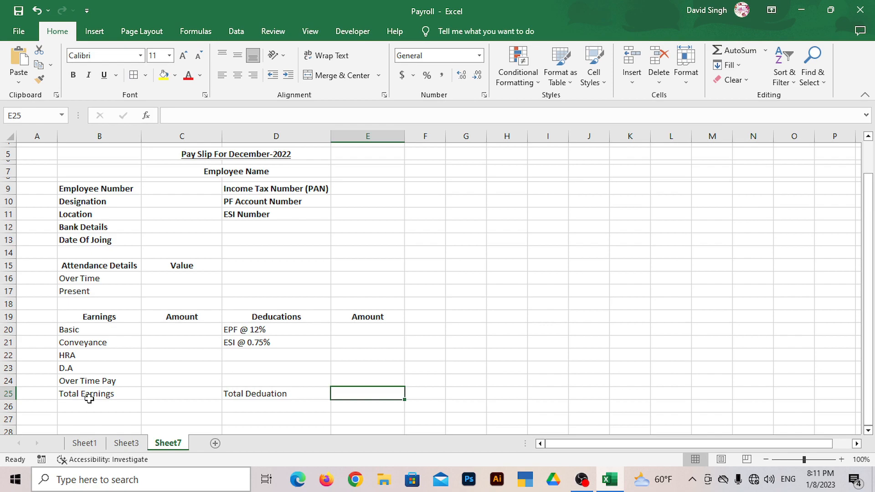
pyautogui.press('Return')
pyautogui.write('Net')
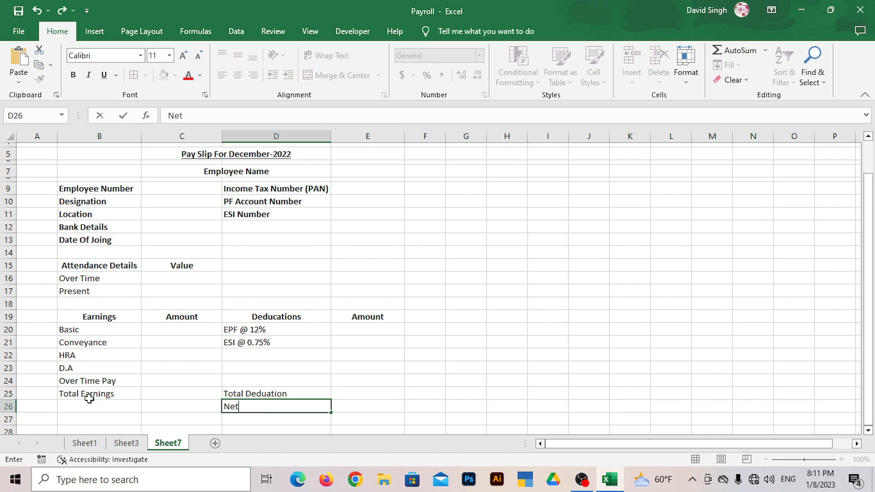
pyautogui.write(' Amount')
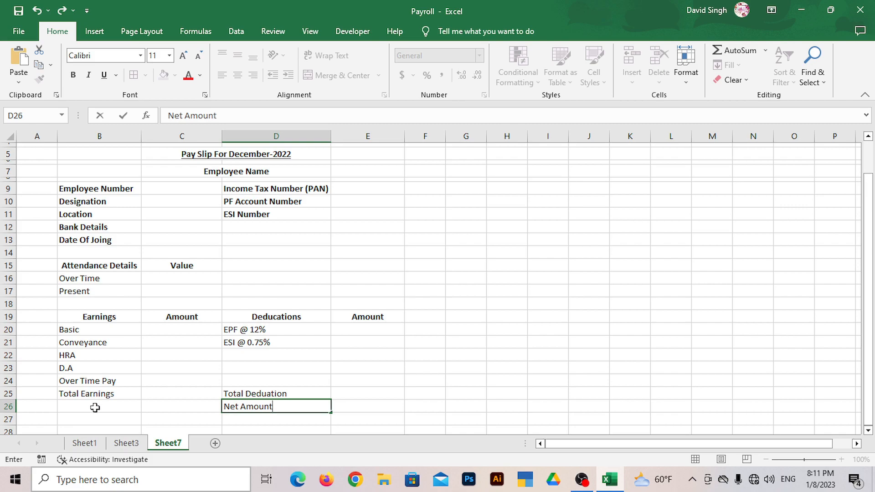
pyautogui.press('Return')
# Make the total cells B25:E25 and the Net Amount cells D26:E26 bold
pyautogui.moveTo(87, 395); pyautogui.dragTo(352, 397)
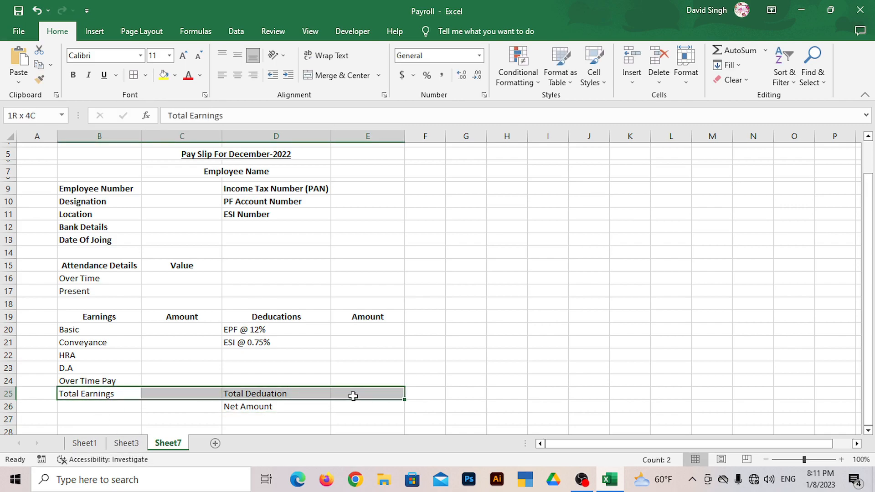
pyautogui.keyDown('ctrl'); pyautogui.moveTo(283, 412); pyautogui.dragTo(356, 410); pyautogui.keyUp('ctrl')
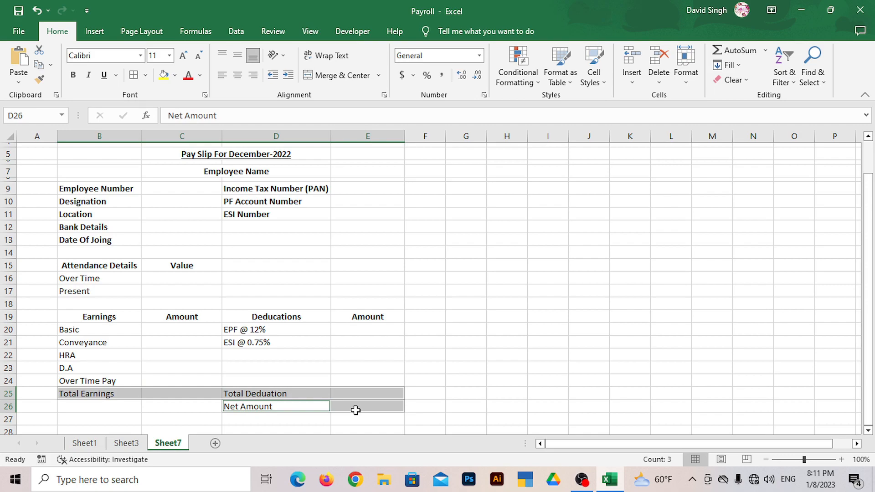
pyautogui.hotkey('ctrl', 'b')
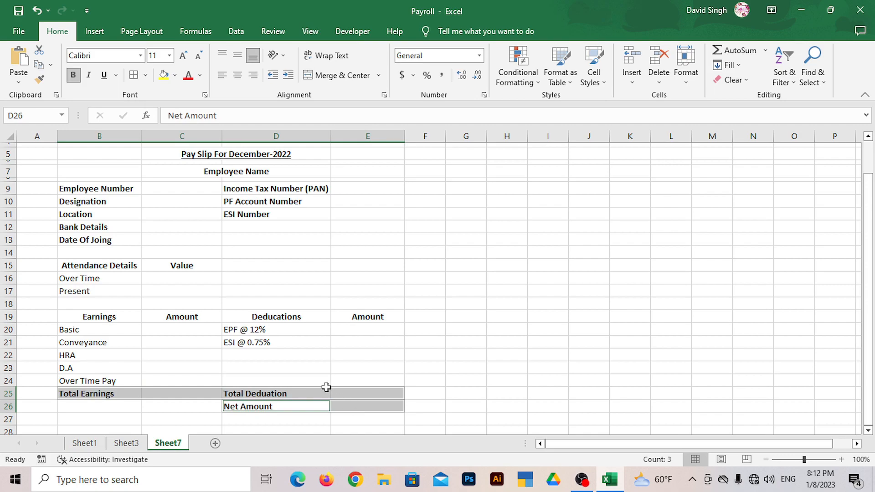
pyautogui.click(189, 355)
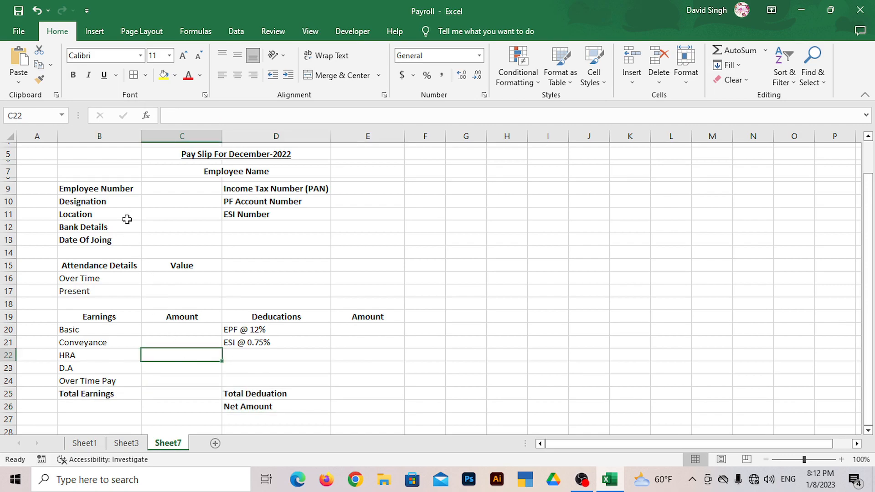
# Apply an orange top border across B9:E9, above the Employee Number row
pyautogui.click(81, 189)
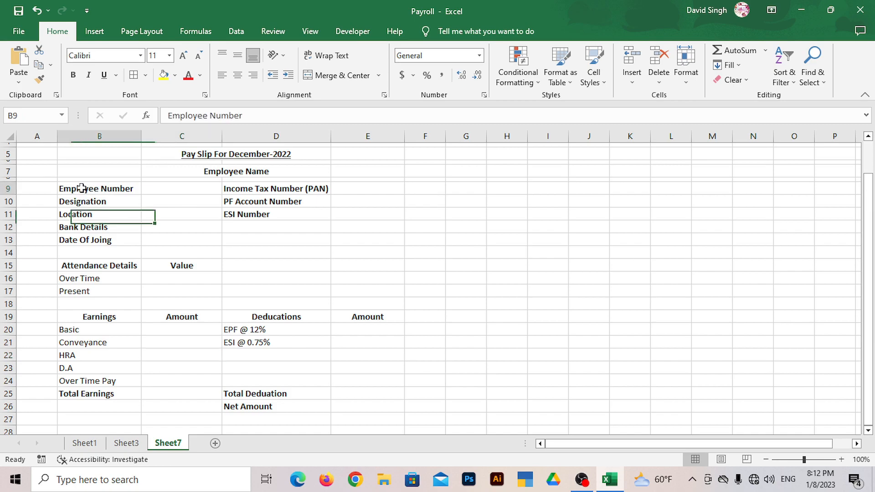
pyautogui.moveTo(81, 189); pyautogui.dragTo(360, 192)
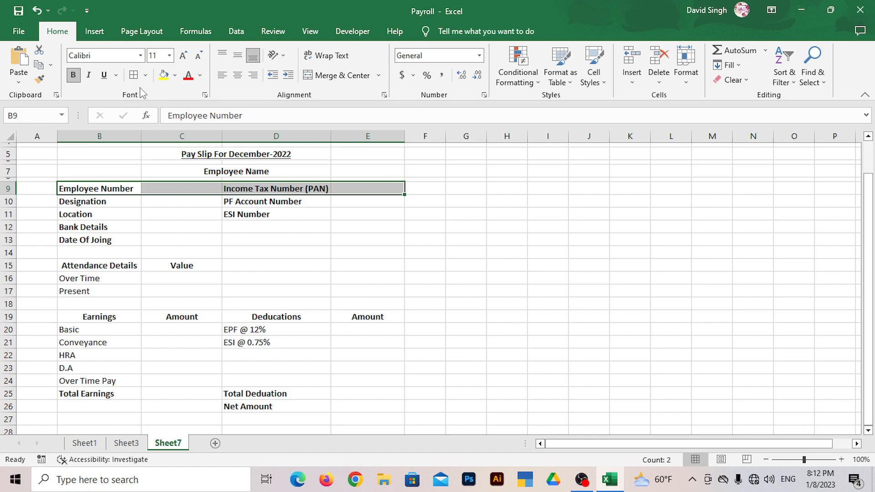
pyautogui.click(147, 76)
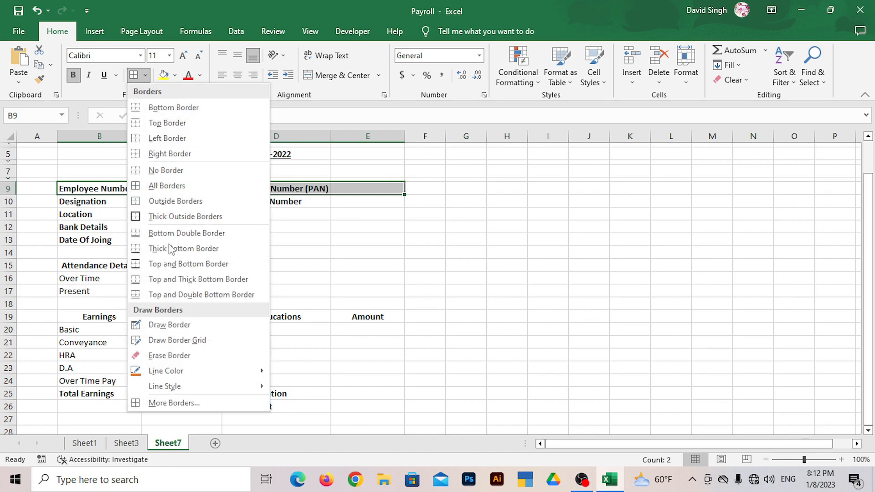
pyautogui.moveTo(189, 377)
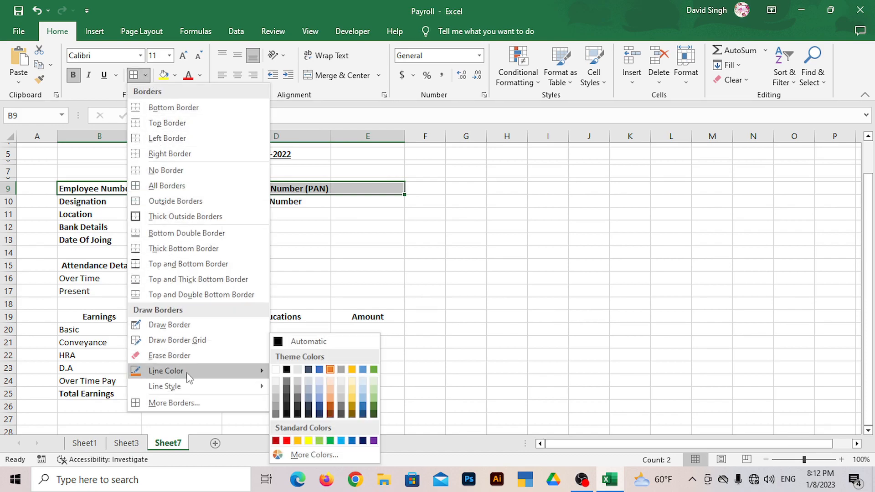
pyautogui.click(339, 370)
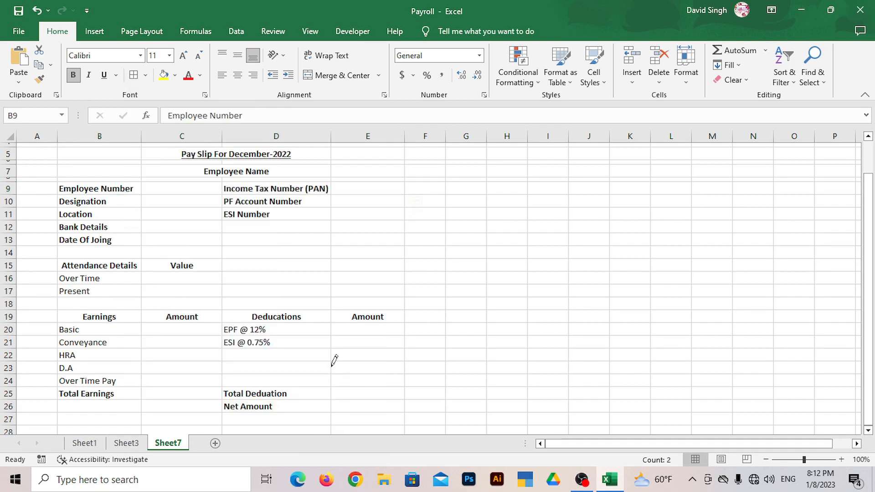
pyautogui.click(146, 75)
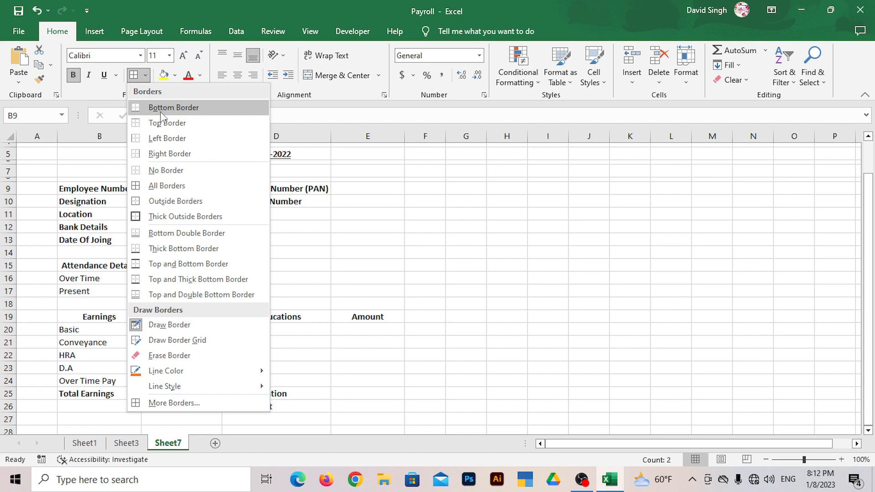
pyautogui.click(197, 123)
pyautogui.click(181, 226)
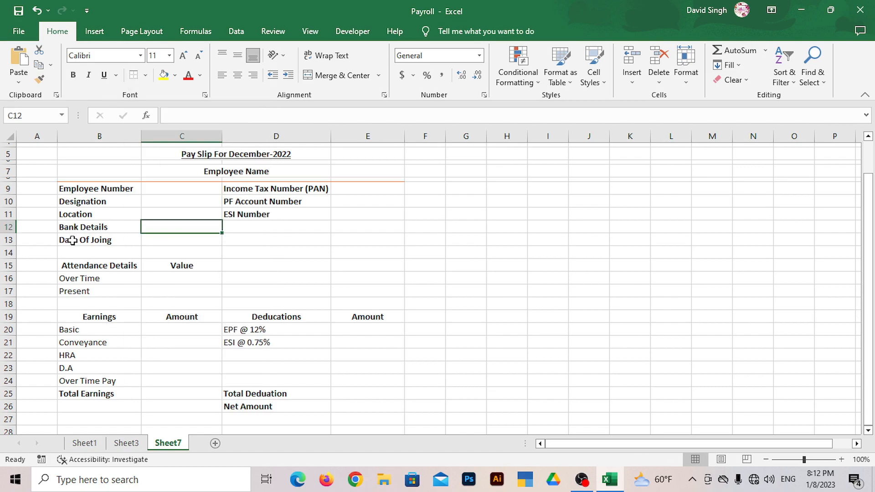
# Apply an orange bottom border across B13:E13, below the Date Of Joing row
pyautogui.moveTo(72, 240); pyautogui.dragTo(336, 239)
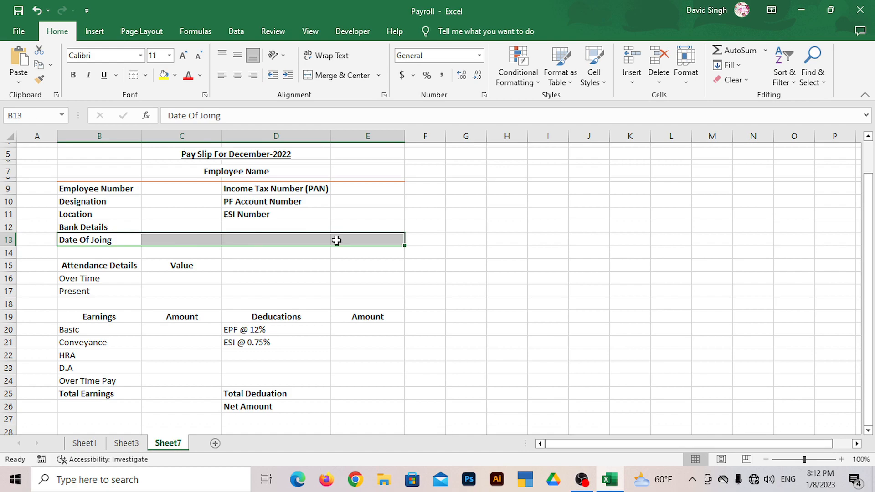
pyautogui.click(145, 75)
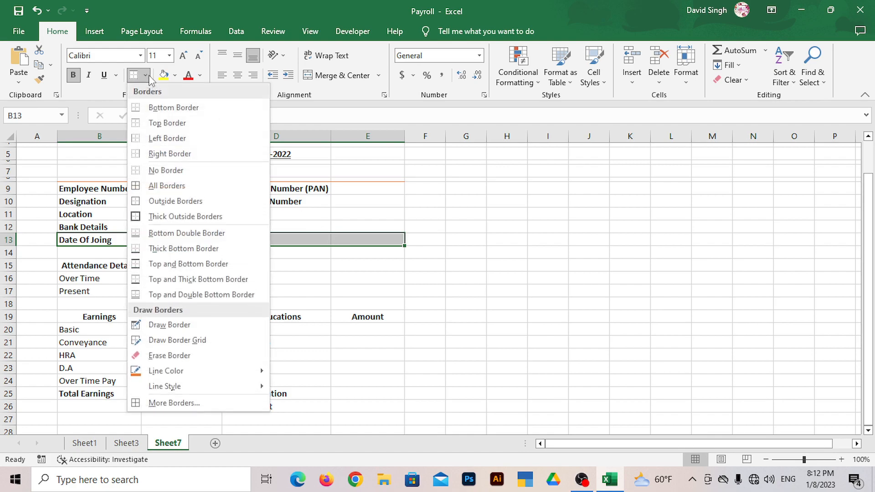
pyautogui.click(171, 108)
# Put outside borders around the Attendance Details table B15:C17 and around its Value column C15:C17
pyautogui.moveTo(80, 264); pyautogui.dragTo(172, 286)
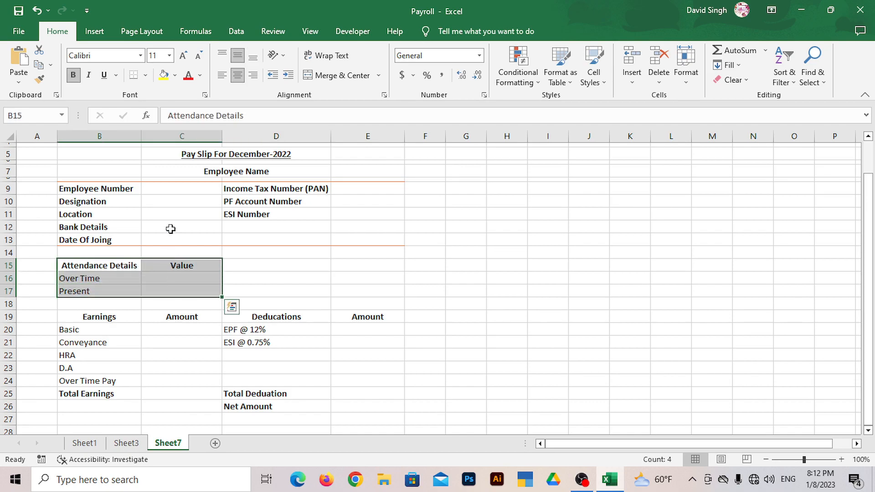
pyautogui.click(146, 76)
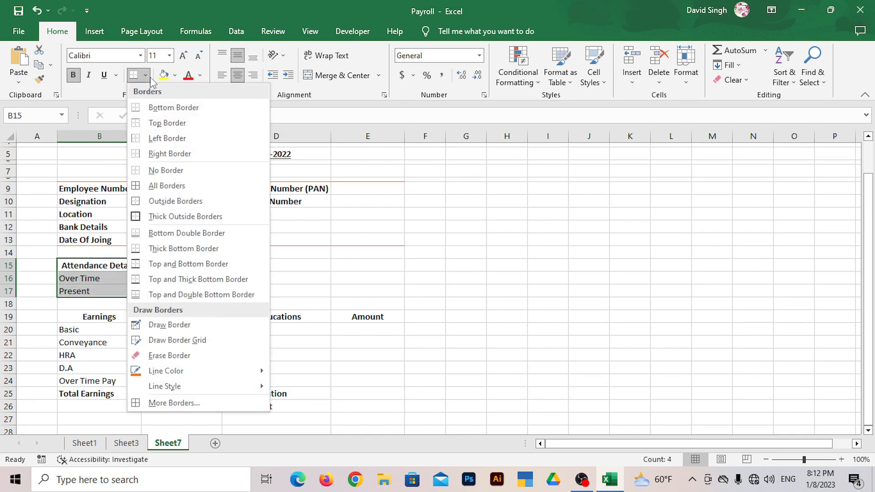
pyautogui.click(157, 201)
pyautogui.moveTo(122, 269); pyautogui.dragTo(166, 290)
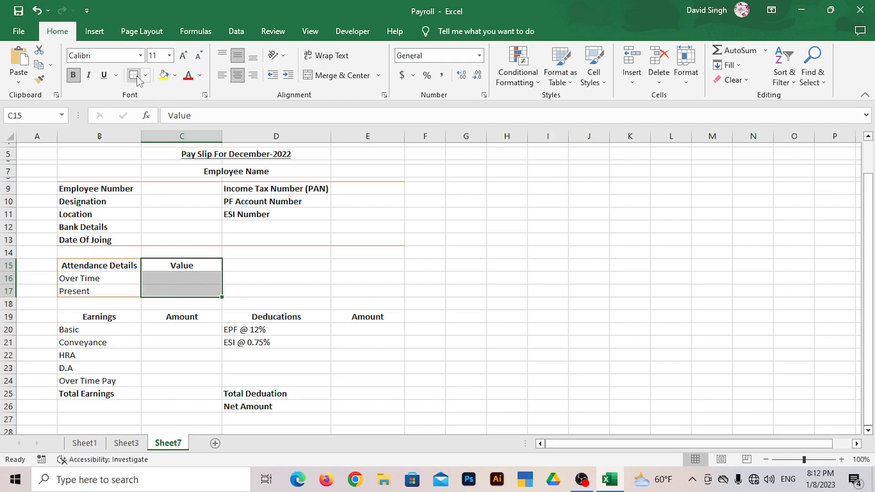
# Apply all borders to the Attendance Details header cells B15:C15
pyautogui.moveTo(109, 267); pyautogui.dragTo(153, 267)
pyautogui.click(118, 265)
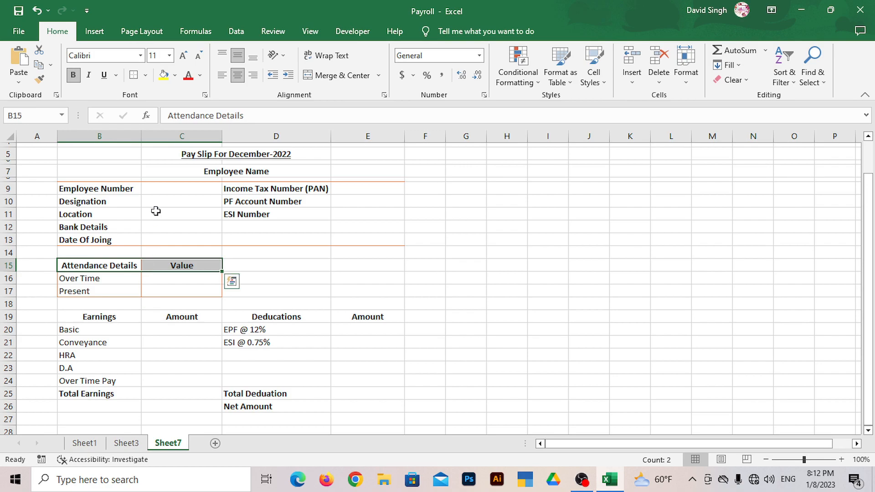
pyautogui.click(145, 75)
pyautogui.click(155, 187)
# Apply all borders to the Earnings header row B19:E19, the totals row B25:E25 and the Net Amount cells D26:E26
pyautogui.moveTo(117, 315); pyautogui.dragTo(337, 321)
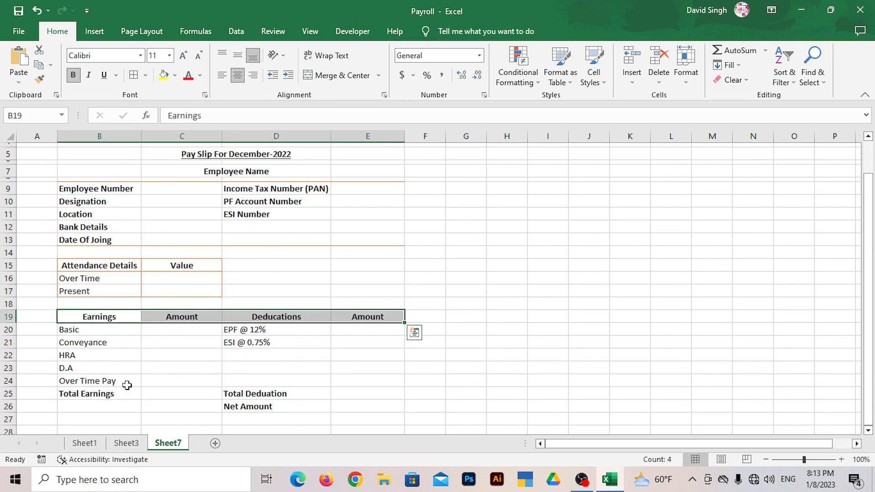
pyautogui.moveTo(111, 392); pyautogui.dragTo(350, 399)
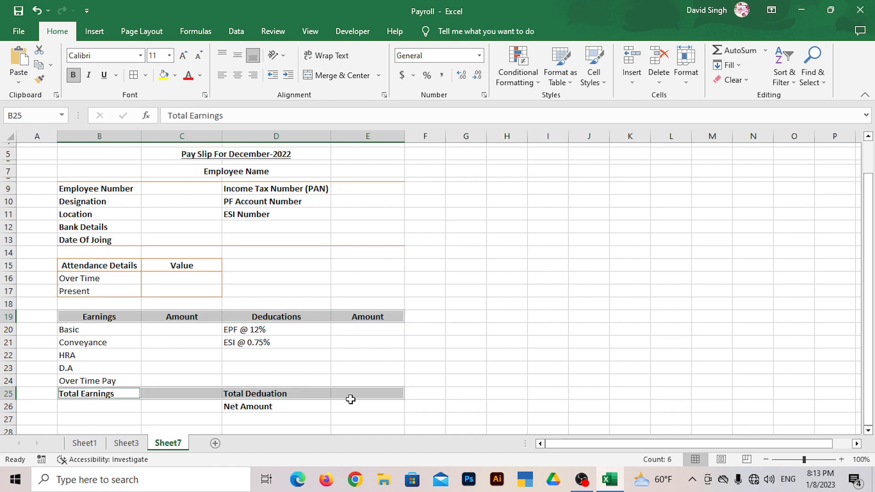
pyautogui.moveTo(274, 406); pyautogui.dragTo(365, 406)
pyautogui.click(145, 75)
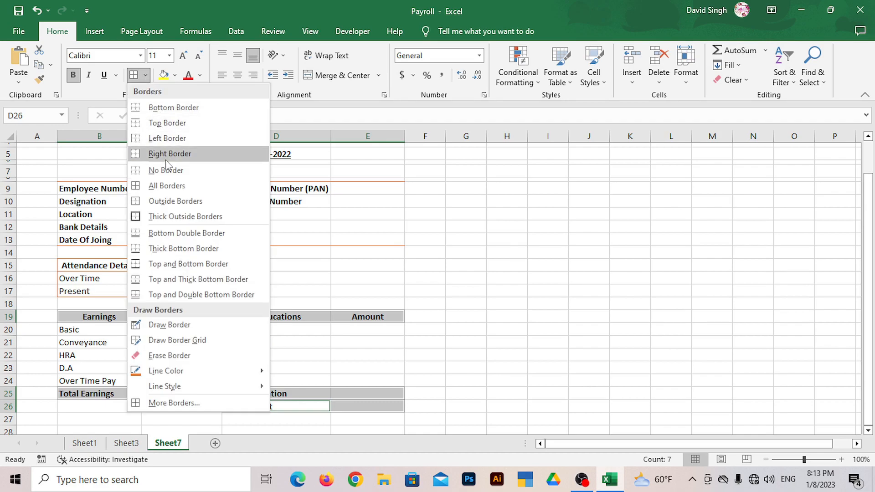
pyautogui.click(167, 185)
# Put outside borders around the Earnings column B19:B25, the Amount column E19:E24 and the Deducations column in D
pyautogui.moveTo(119, 314); pyautogui.dragTo(114, 392)
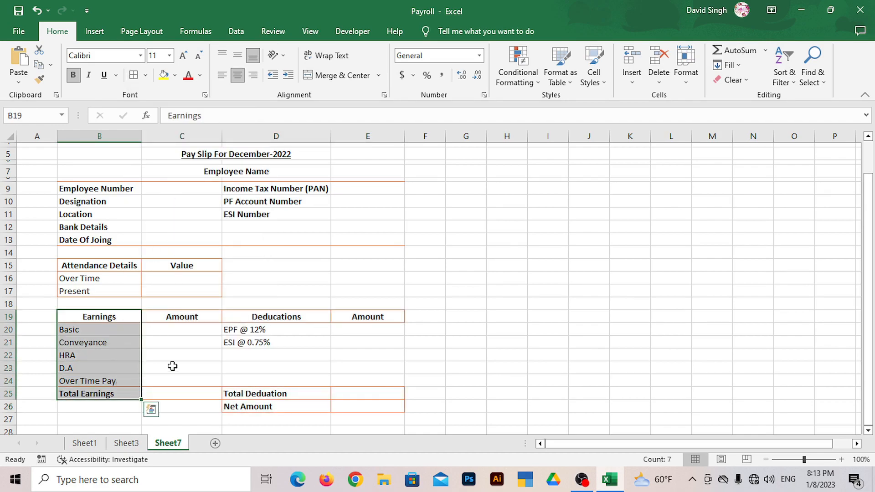
pyautogui.moveTo(373, 316); pyautogui.dragTo(374, 376)
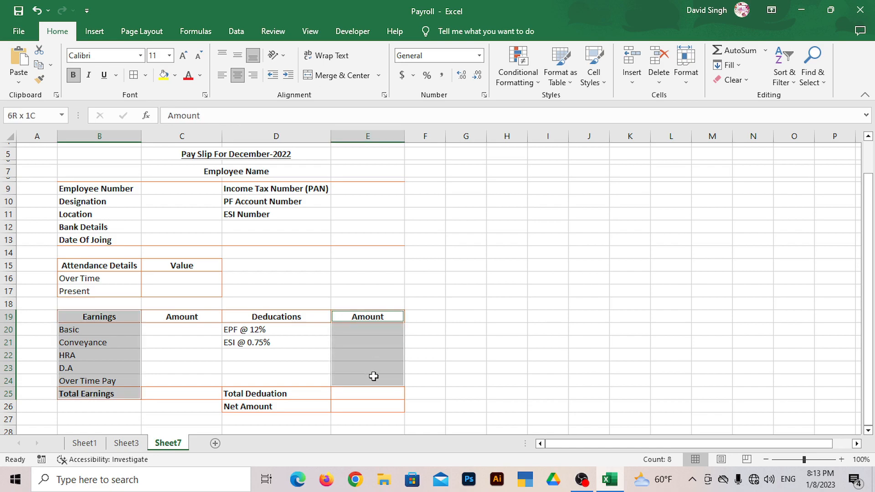
pyautogui.click(145, 77)
pyautogui.click(162, 202)
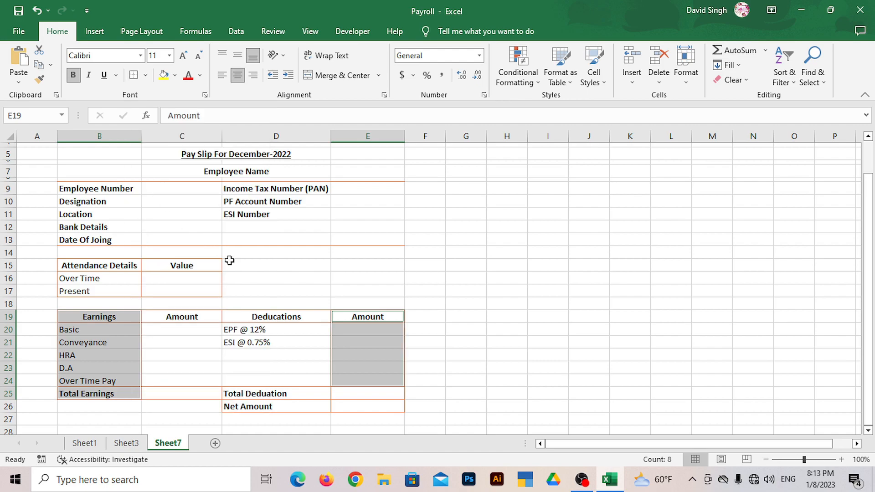
pyautogui.moveTo(253, 316); pyautogui.dragTo(244, 375)
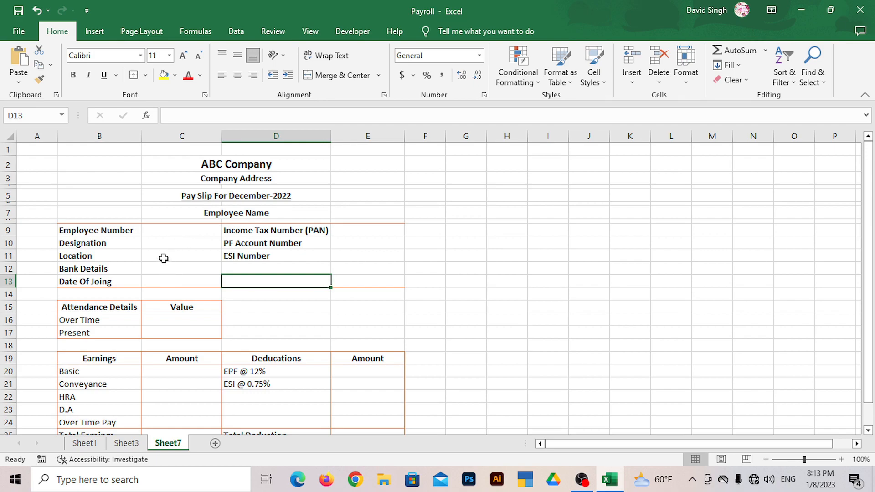
# Add a List data validation to C9 with source =Sheet1!$A$4:$A$8 and choose the second employee number from it
pyautogui.click(163, 230)
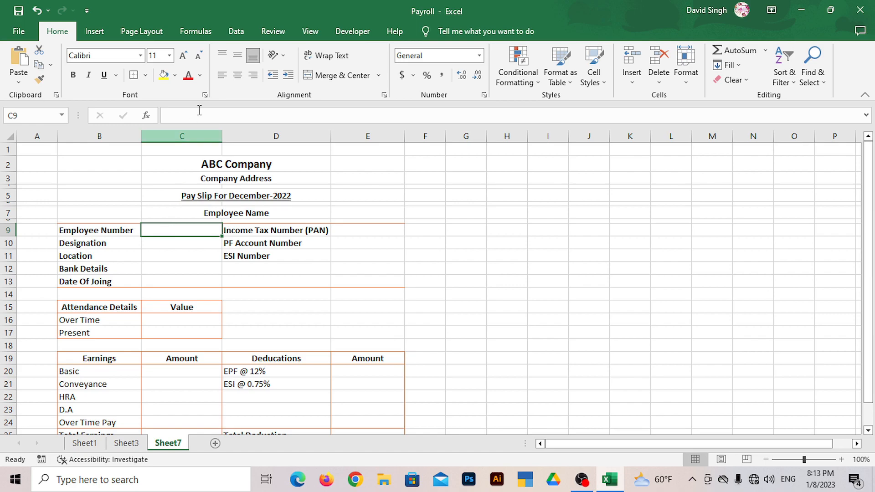
pyautogui.click(236, 31)
pyautogui.click(525, 80)
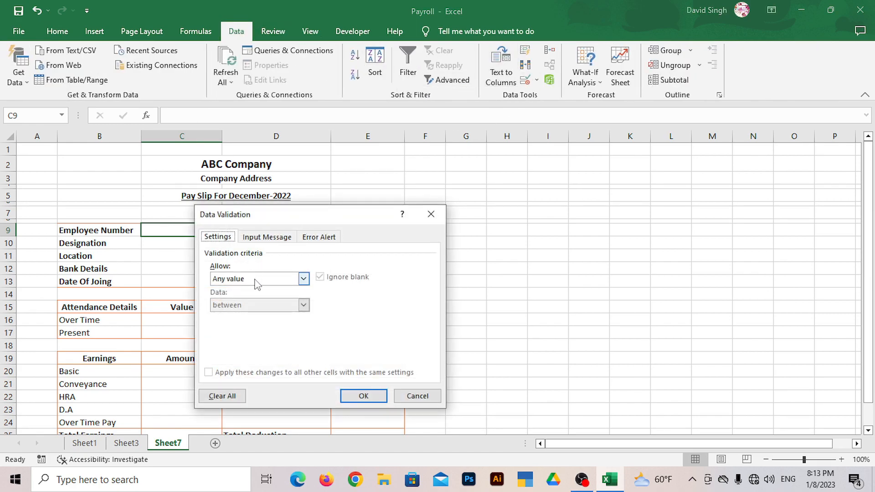
pyautogui.click(303, 279)
pyautogui.click(286, 316)
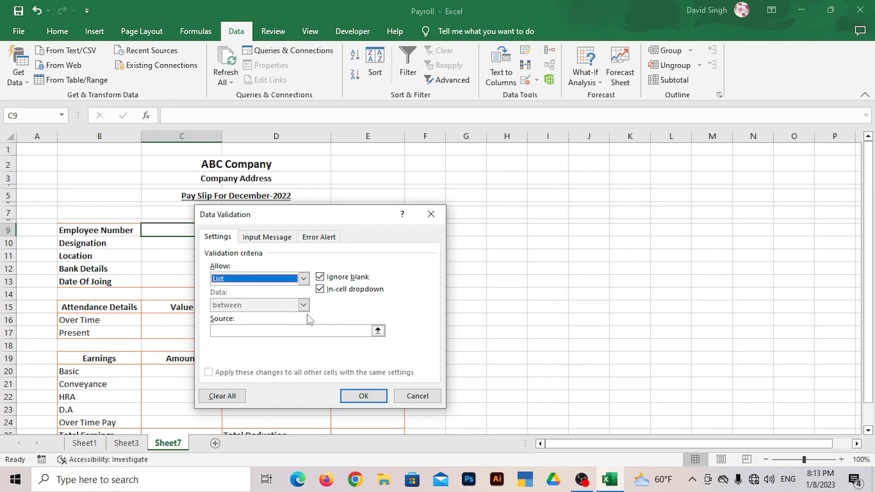
pyautogui.click(378, 331)
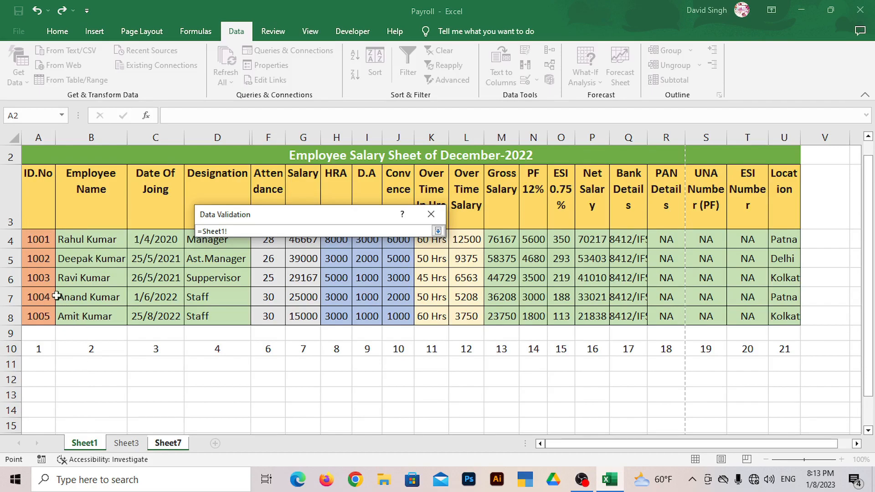
pyautogui.moveTo(40, 240); pyautogui.dragTo(44, 320)
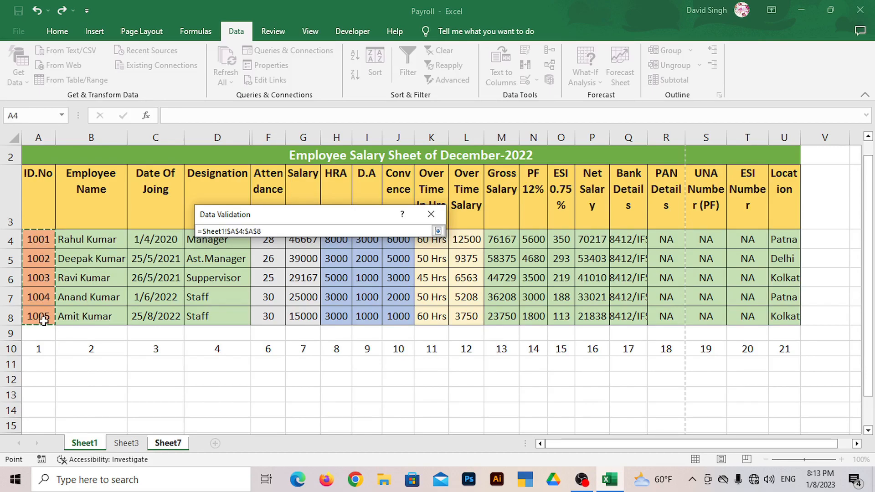
pyautogui.press('Return')
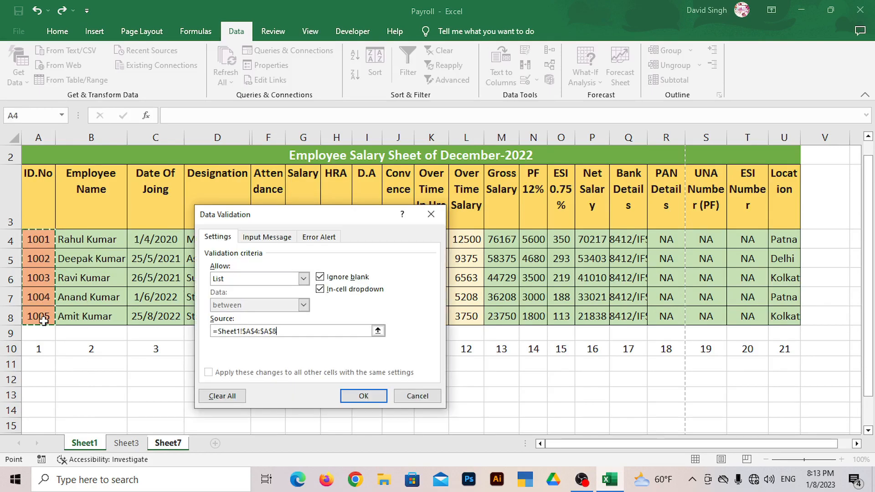
pyautogui.click(354, 393)
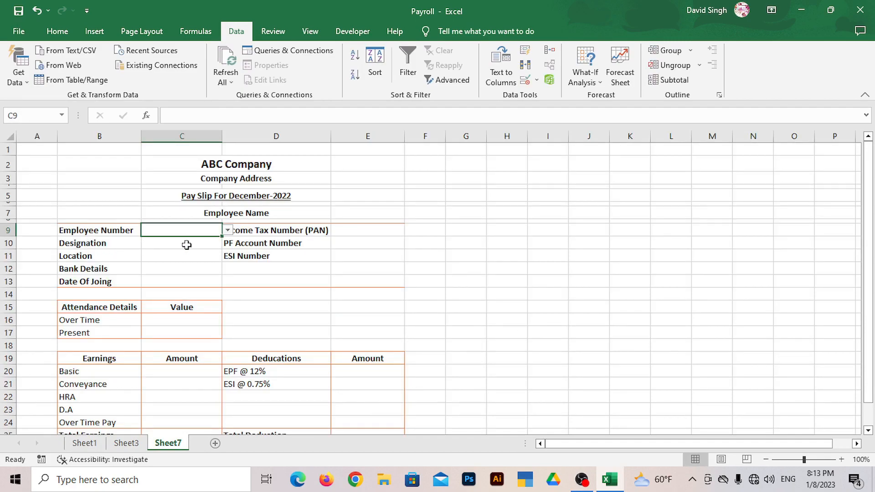
pyautogui.click(228, 231)
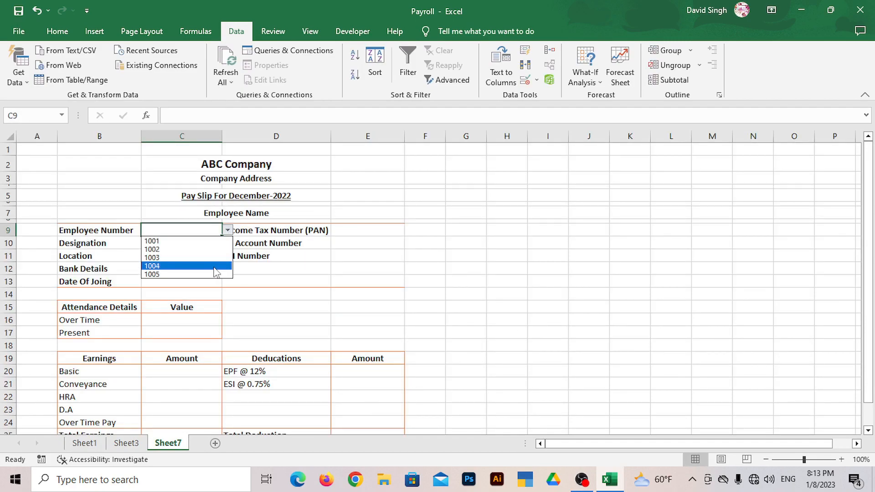
pyautogui.click(195, 250)
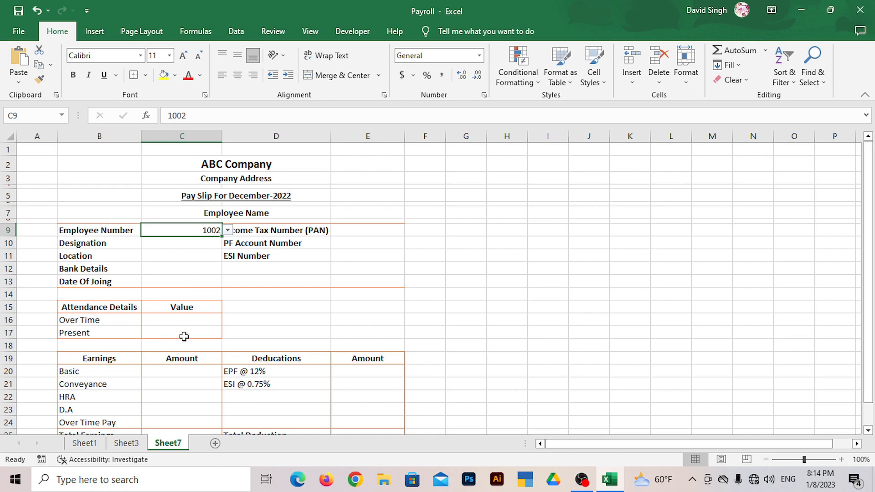
# Replace the Employee Name text in C7 with the formula =VLOOKUP(C9,Sheet1!A2:U8,2,0)
pyautogui.scroll(-1, 184, 342)
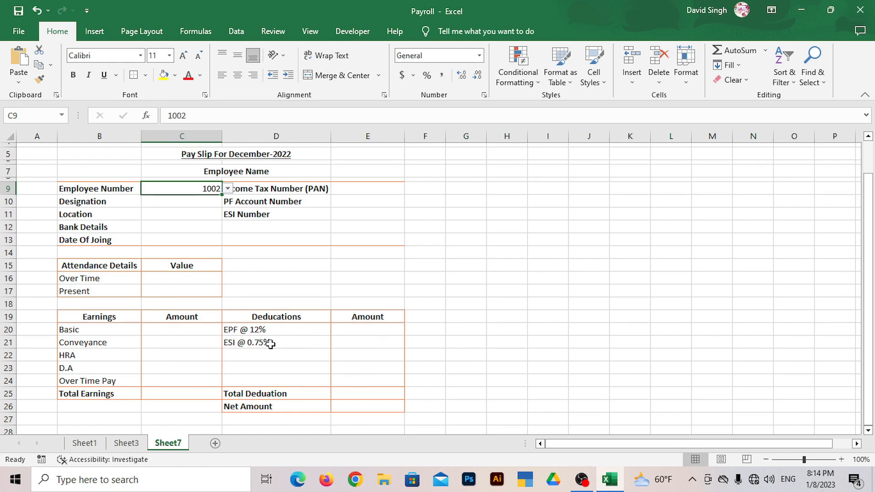
pyautogui.scroll(1, 225, 326)
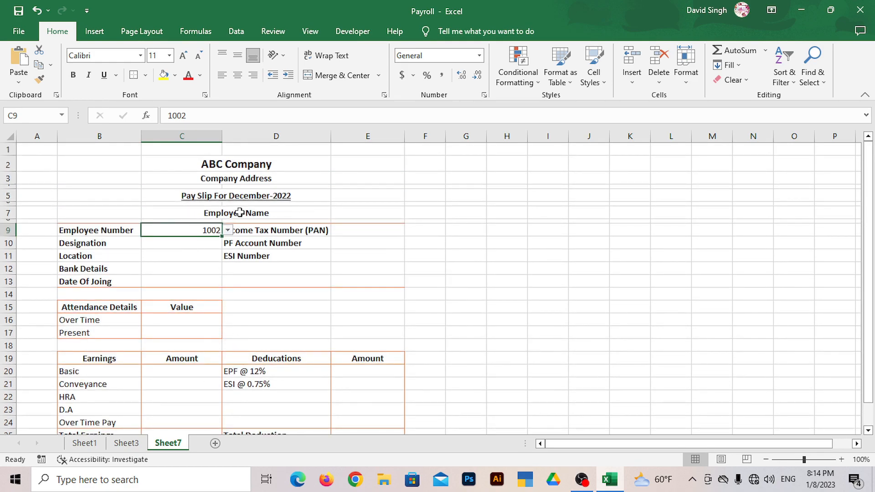
pyautogui.click(273, 213)
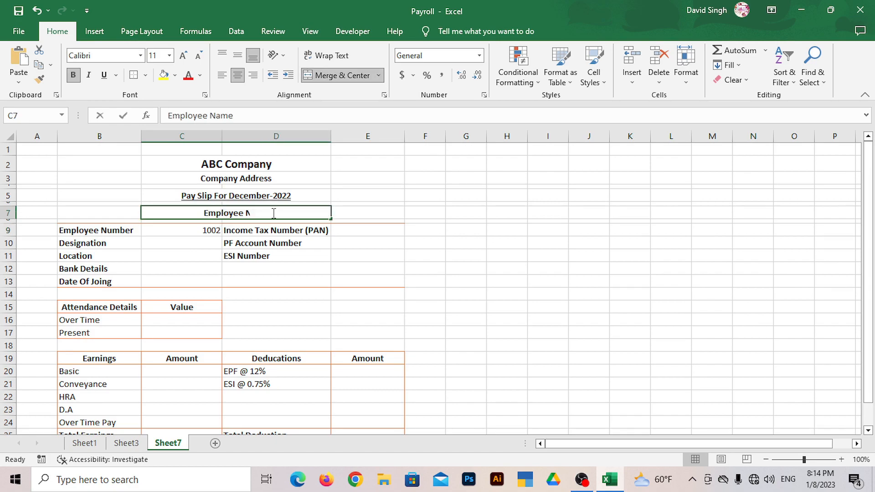
pyautogui.write('=vlo')
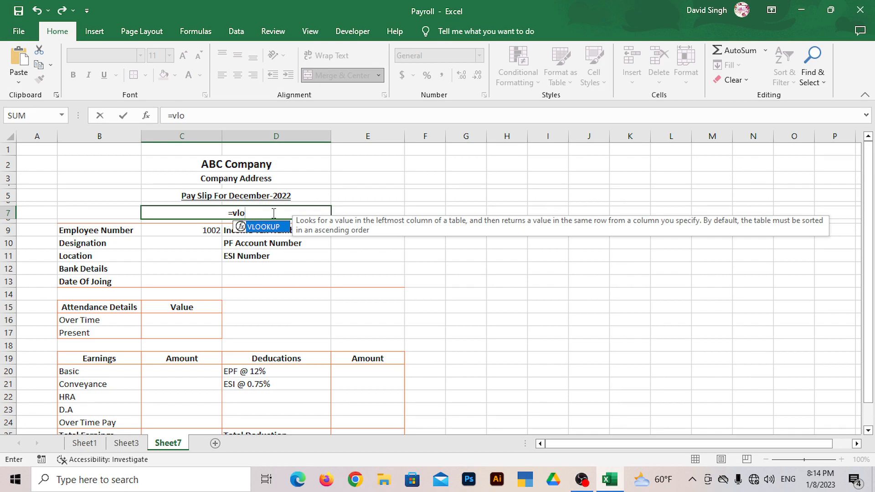
pyautogui.write('okup(')
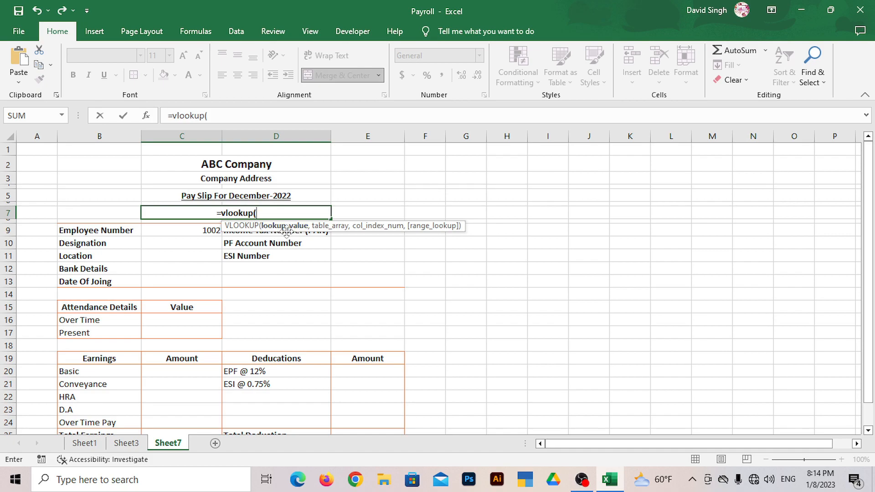
pyautogui.click(178, 231)
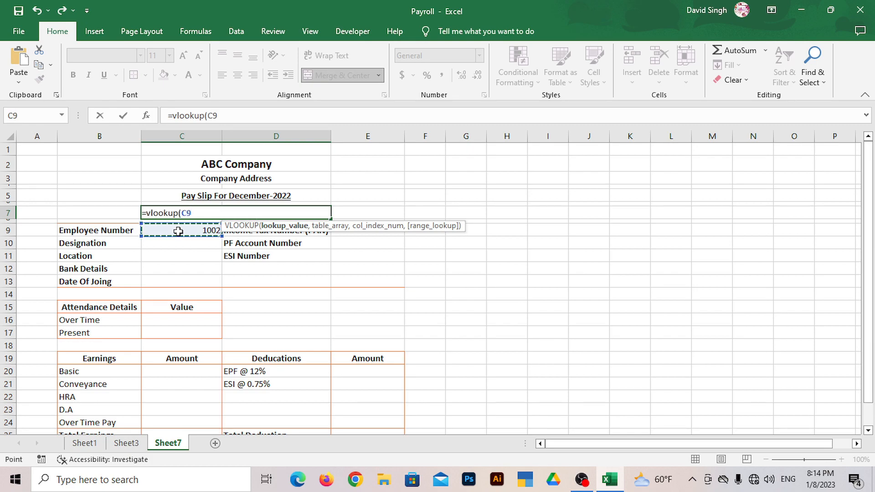
pyautogui.write(',')
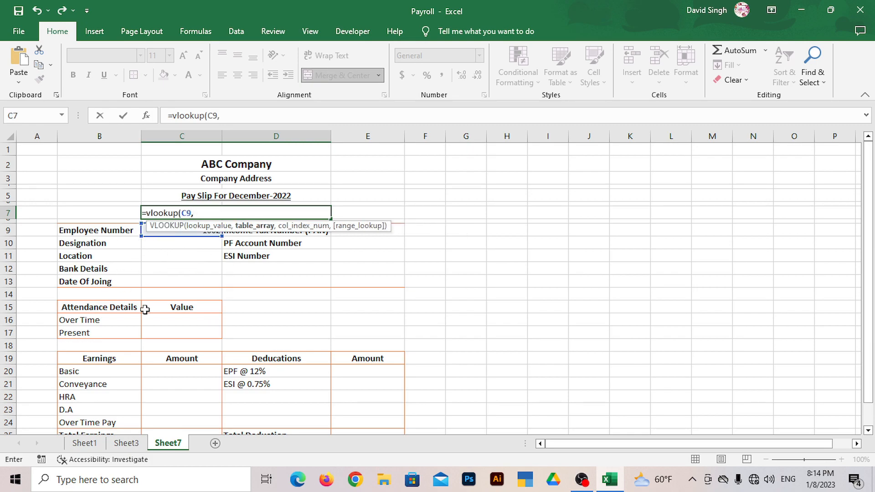
pyautogui.click(96, 446)
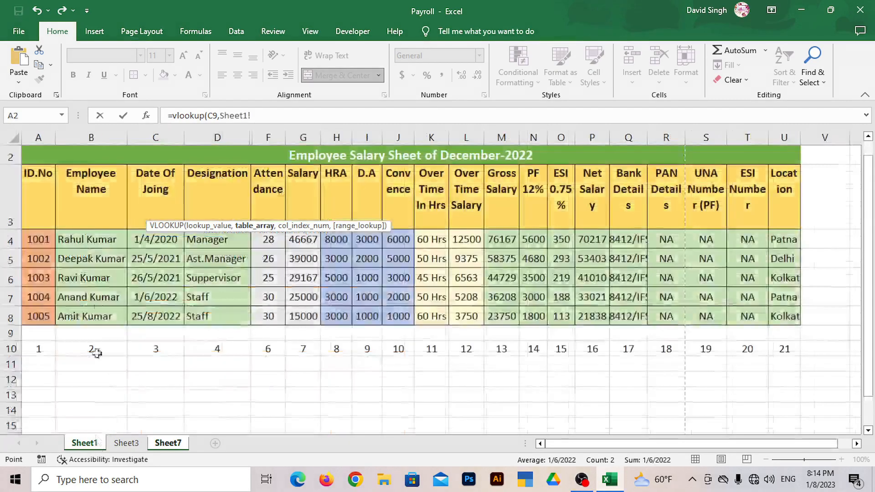
pyautogui.moveTo(68, 162); pyautogui.dragTo(76, 311)
pyautogui.write(',')
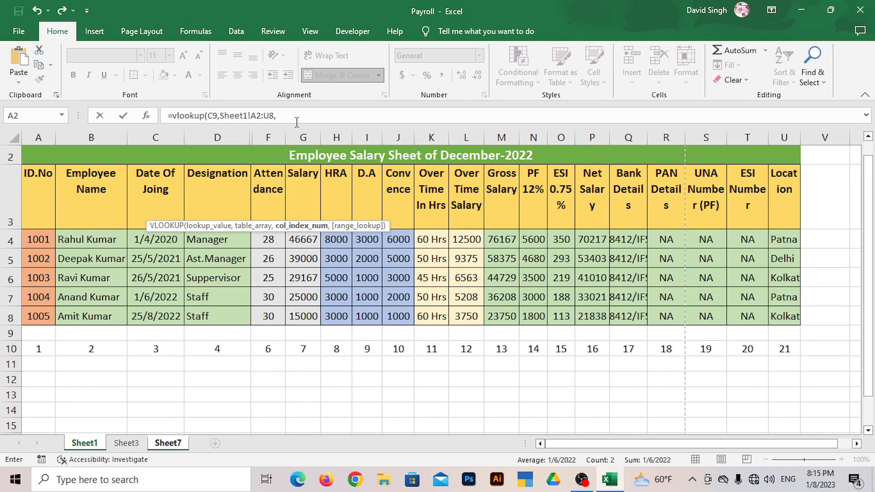
pyautogui.write('2,0')
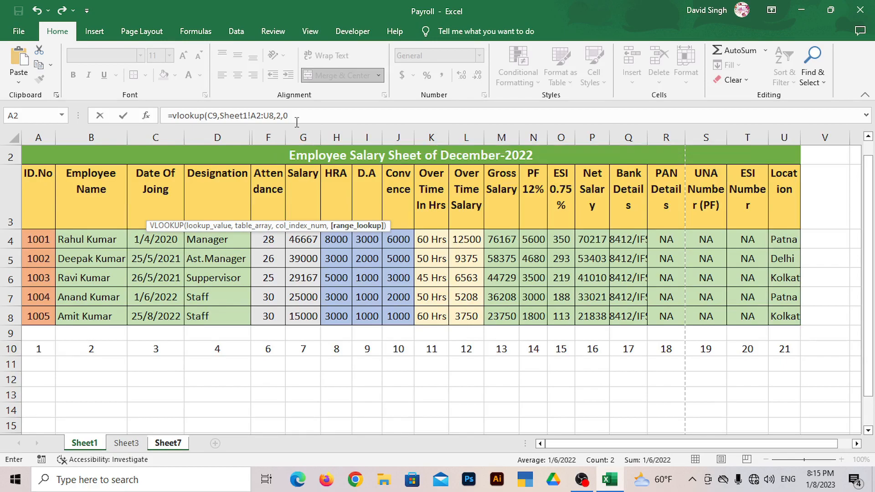
pyautogui.press('Return')
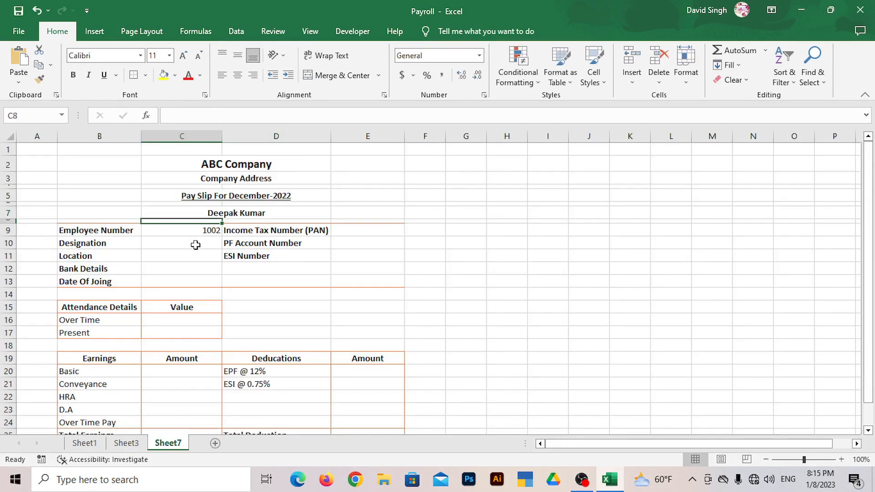
# Fill the Designation cell C10 with the formula =VLOOKUP(C9,Sheet1!A2:U8,4,0)
pyautogui.click(195, 245)
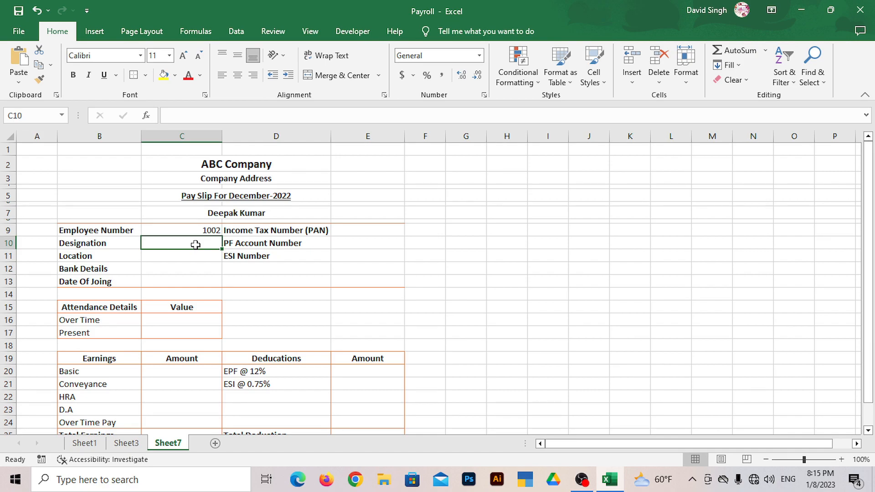
pyautogui.write('=vl')
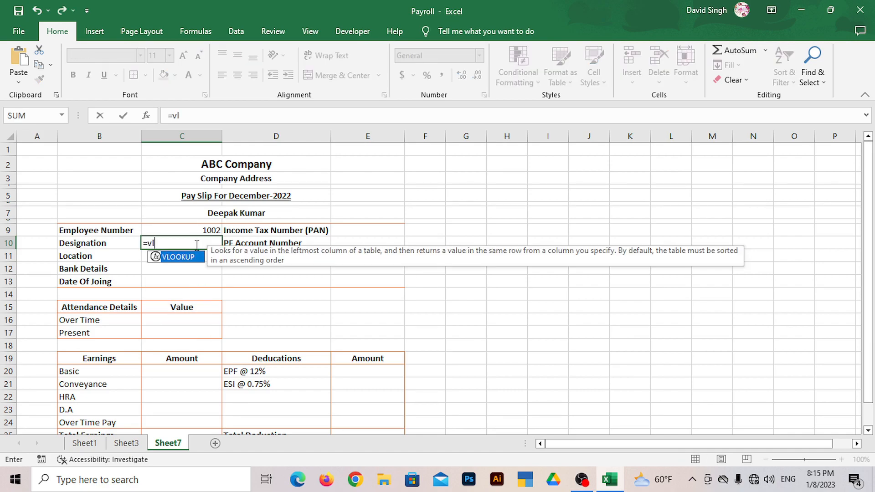
pyautogui.write('ookup(')
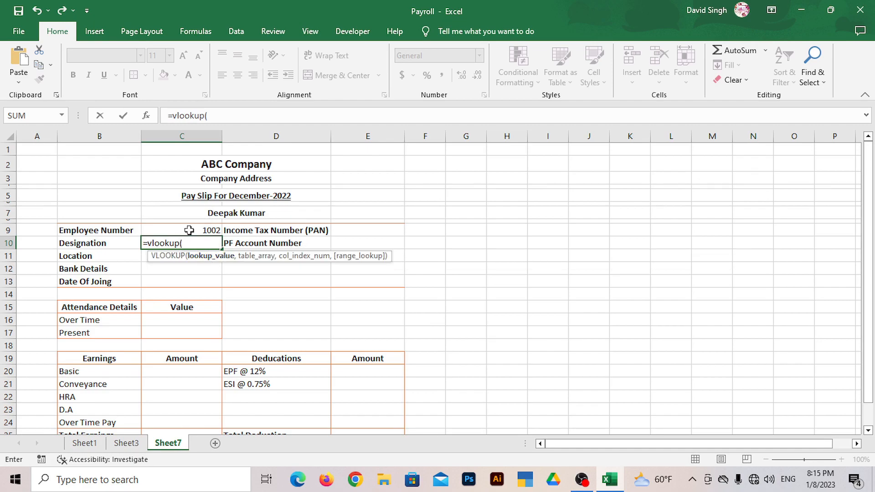
pyautogui.click(191, 228)
pyautogui.write(',')
pyautogui.click(85, 443)
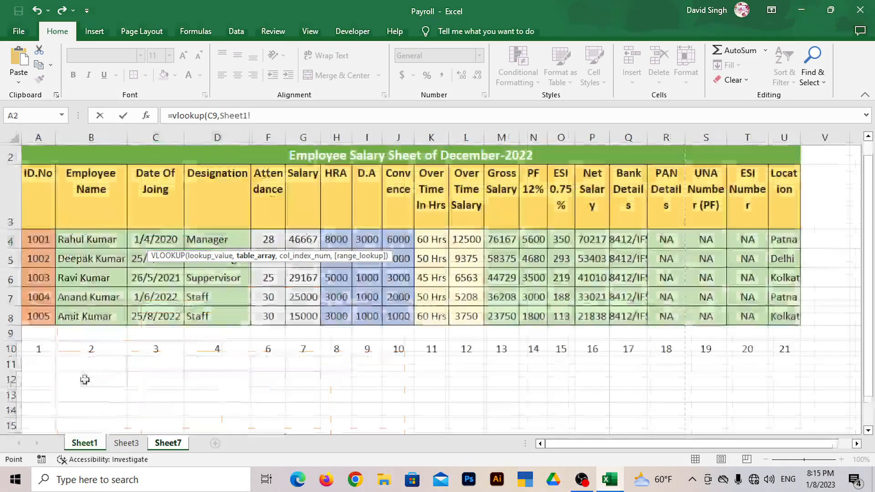
pyautogui.moveTo(67, 158); pyautogui.dragTo(74, 316)
pyautogui.write(',')
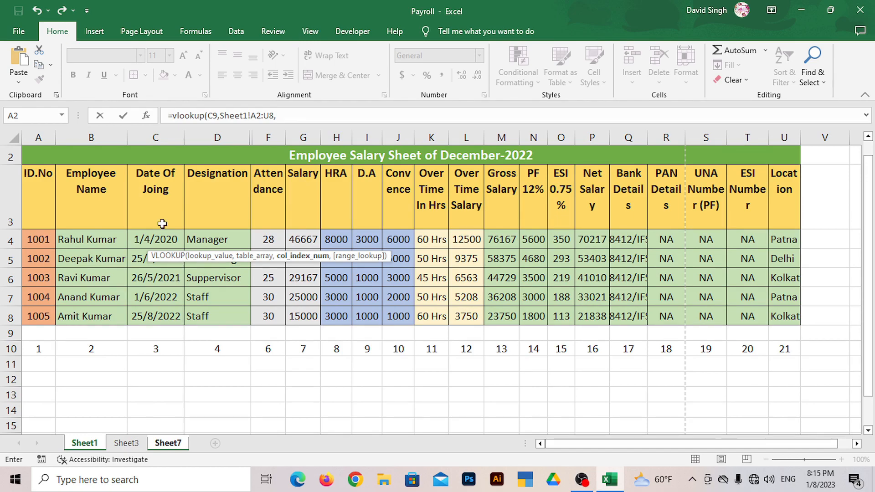
pyautogui.click(292, 115)
pyautogui.write('4')
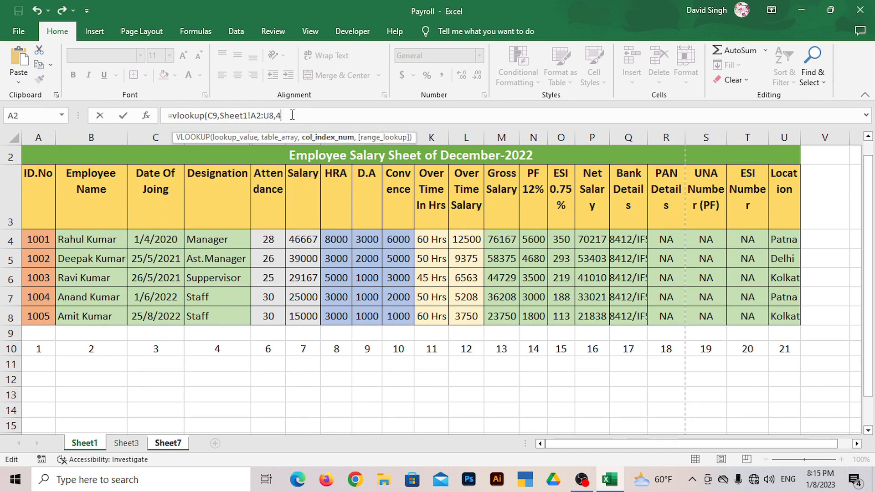
pyautogui.write(',0)')
pyautogui.press('Return')
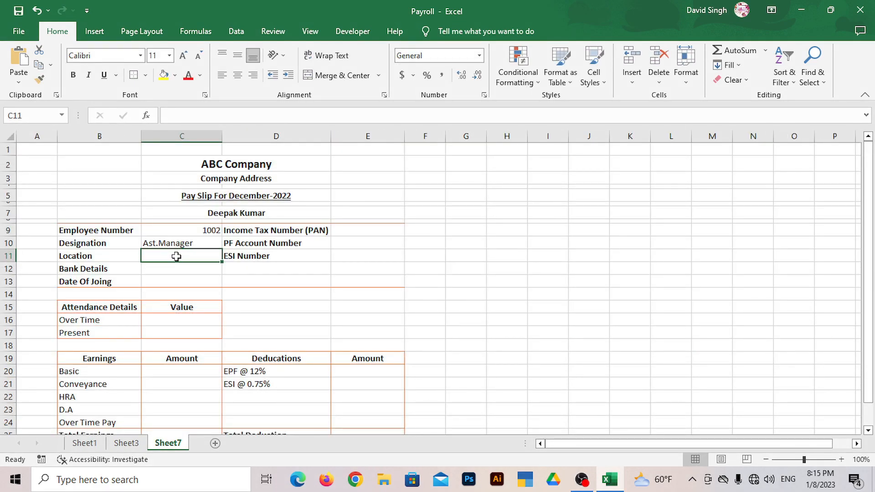
# Fill the Location cell C11 with the formula =VLOOKUP(C9,Sheet1!A2:U8,21,0)
pyautogui.write('=vloo')
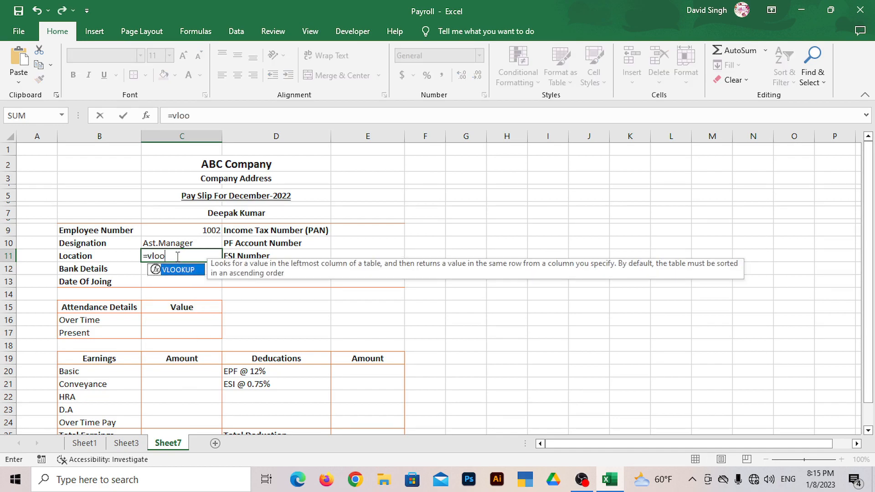
pyautogui.write('kup(')
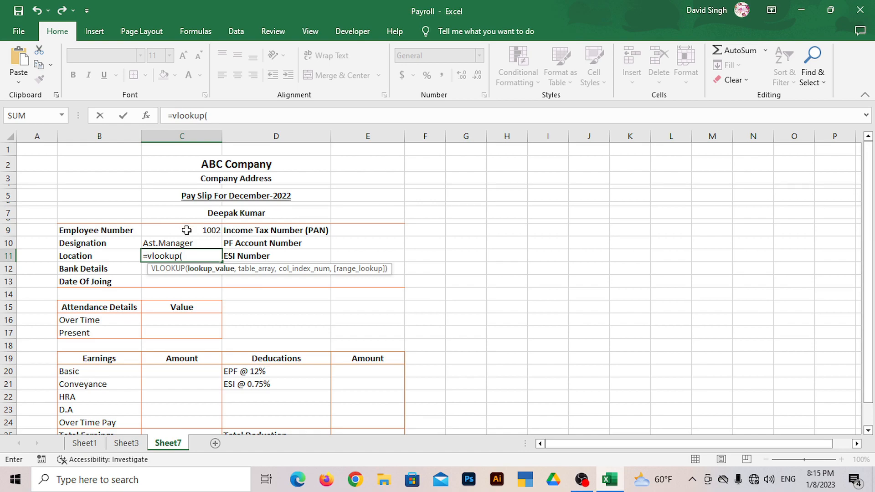
pyautogui.click(186, 230)
pyautogui.write(',')
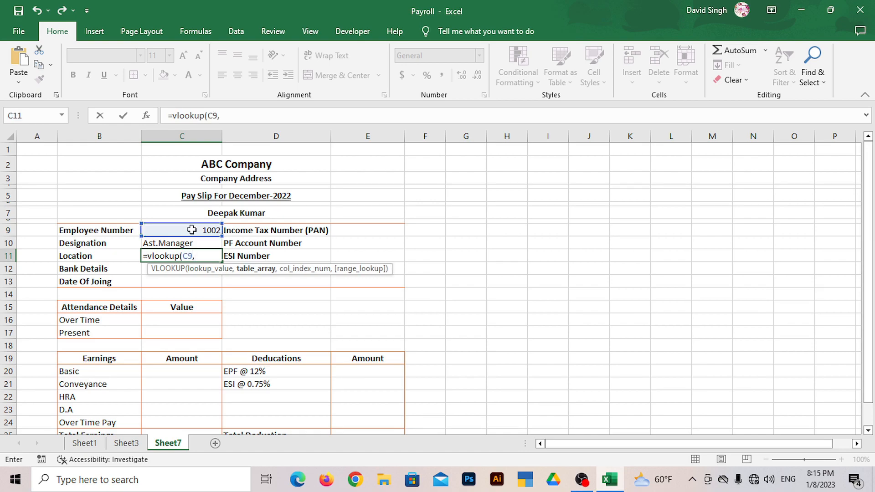
pyautogui.click(85, 443)
pyautogui.moveTo(127, 159); pyautogui.dragTo(138, 314)
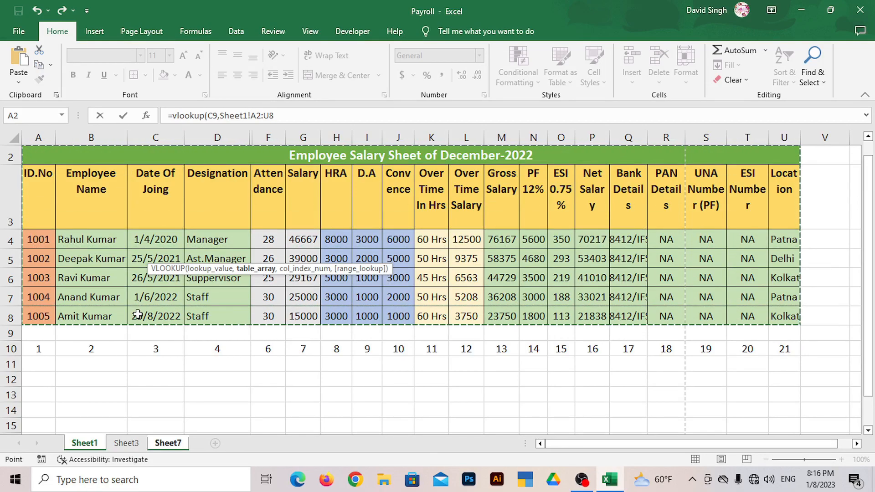
pyautogui.write(',')
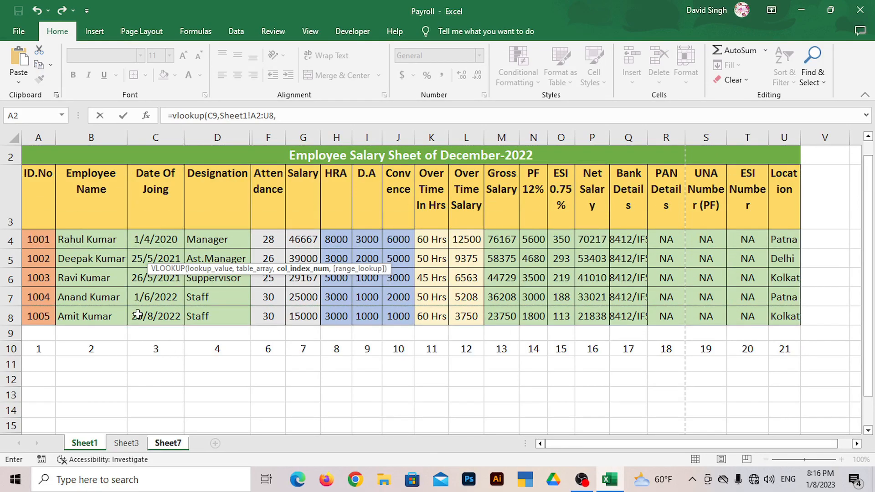
pyautogui.click(303, 114)
pyautogui.write('21')
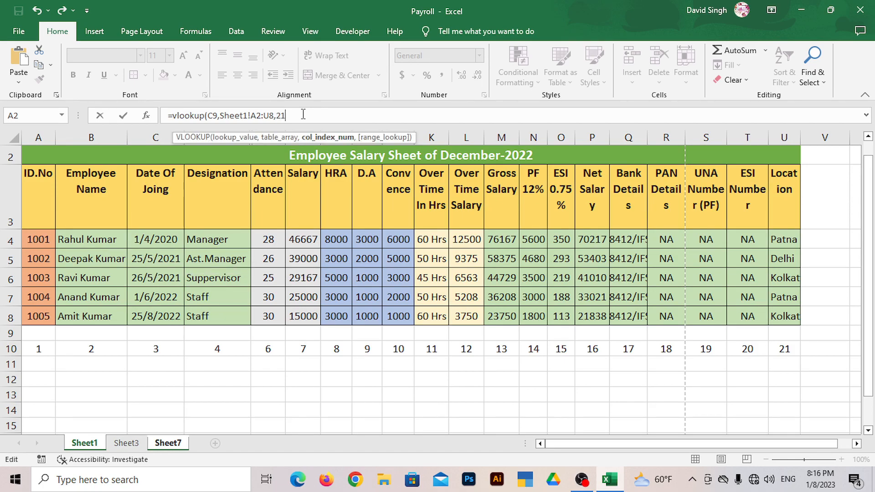
pyautogui.write(',0)')
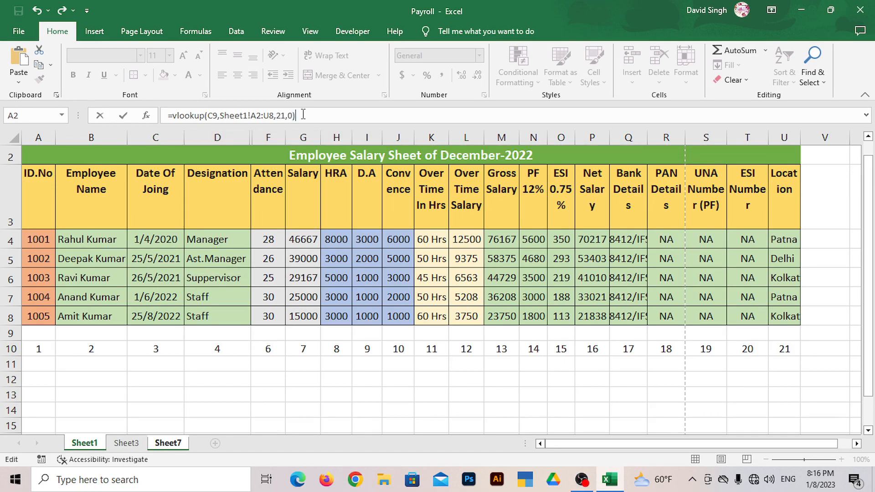
pyautogui.press('Return')
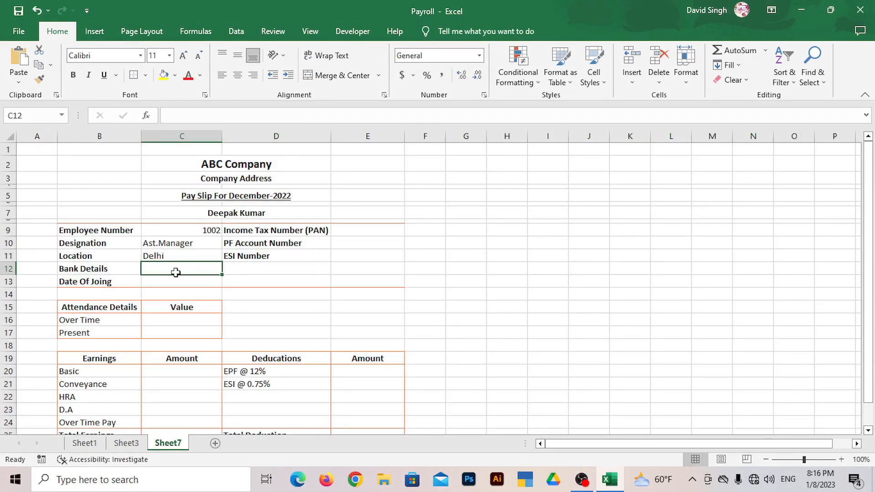
# Fill the Bank Details cell C12 with the formula =VLOOKUP(C9,Sheet1!A2:U8,17,0)
pyautogui.write('=vlookup')
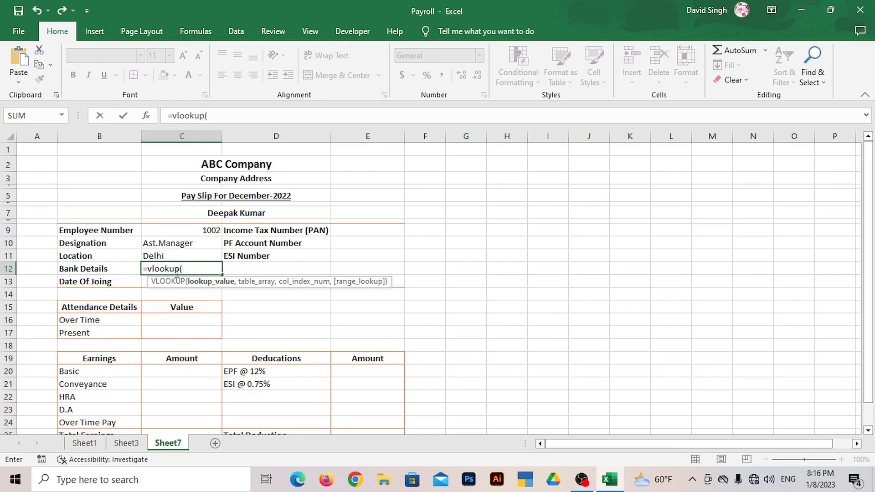
pyautogui.click(183, 231)
pyautogui.write(',')
pyautogui.click(98, 444)
pyautogui.moveTo(150, 158); pyautogui.dragTo(150, 316)
pyautogui.write(',')
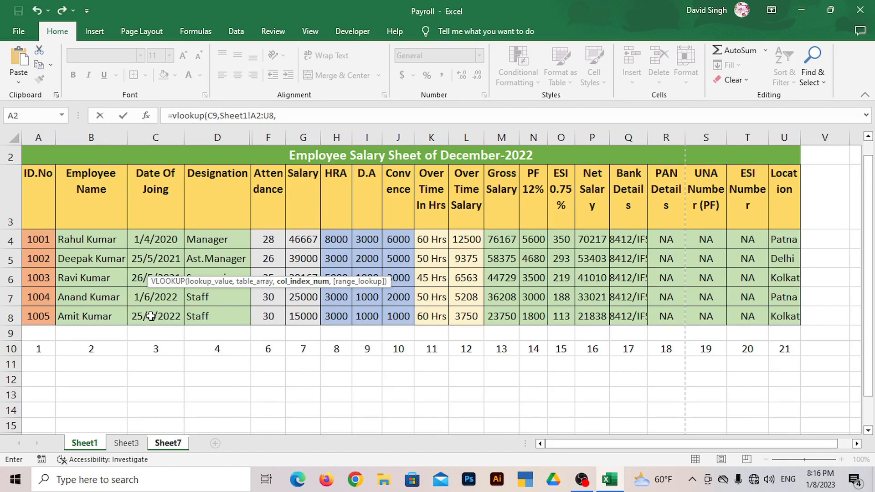
pyautogui.click(288, 117)
pyautogui.write('17,')
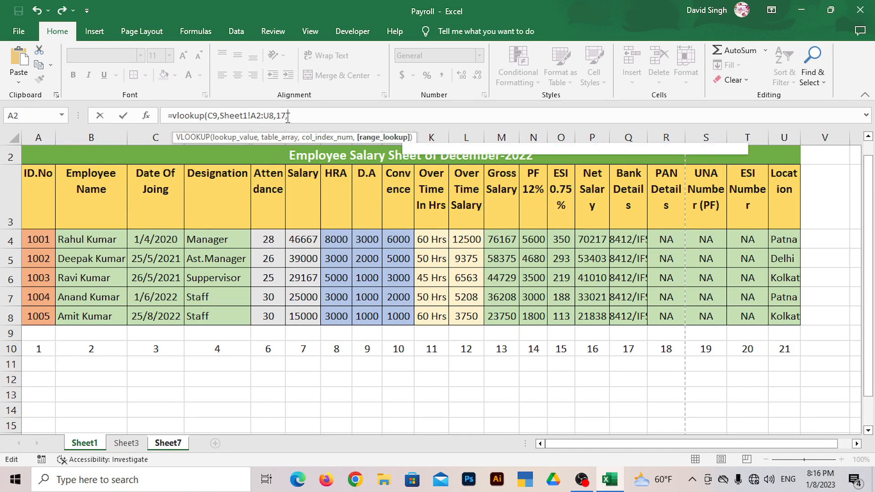
pyautogui.write('0)')
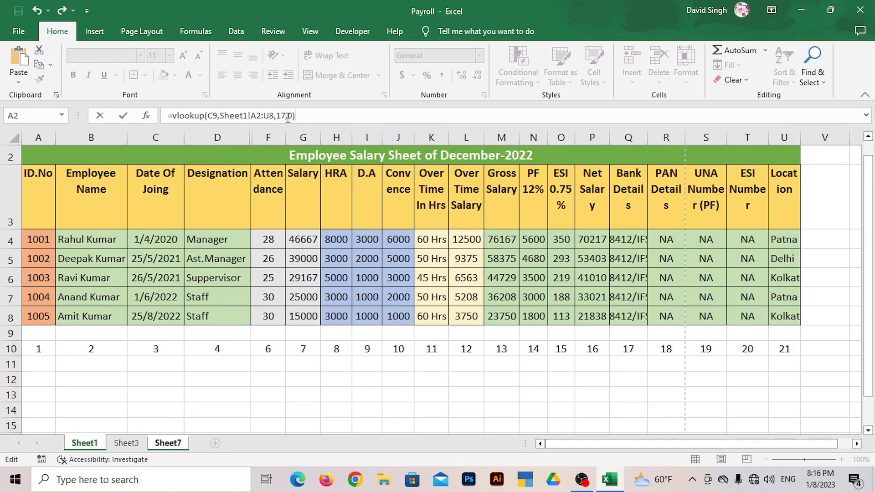
pyautogui.press('Escape')
# Fill the Date Of Joing cell C13 with the formula =VLOOKUP(C9,Sheet1!A2:U8,3,0)
pyautogui.write('=')
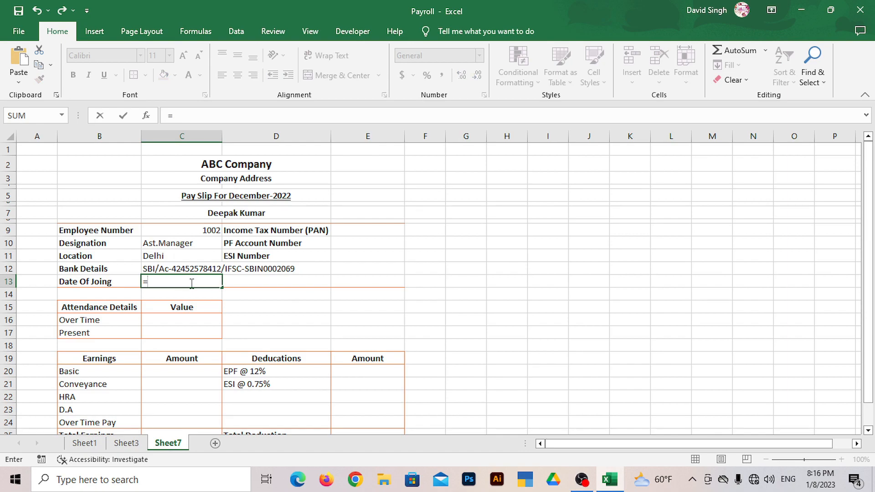
pyautogui.write('v')
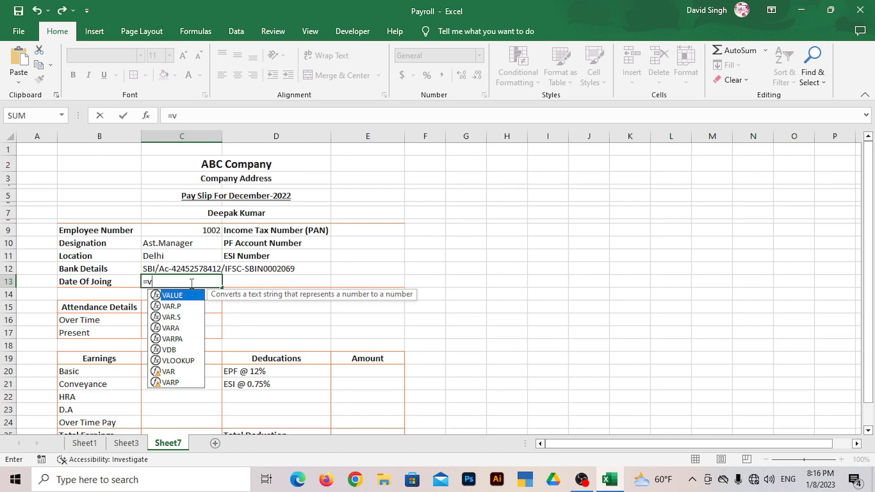
pyautogui.write('look')
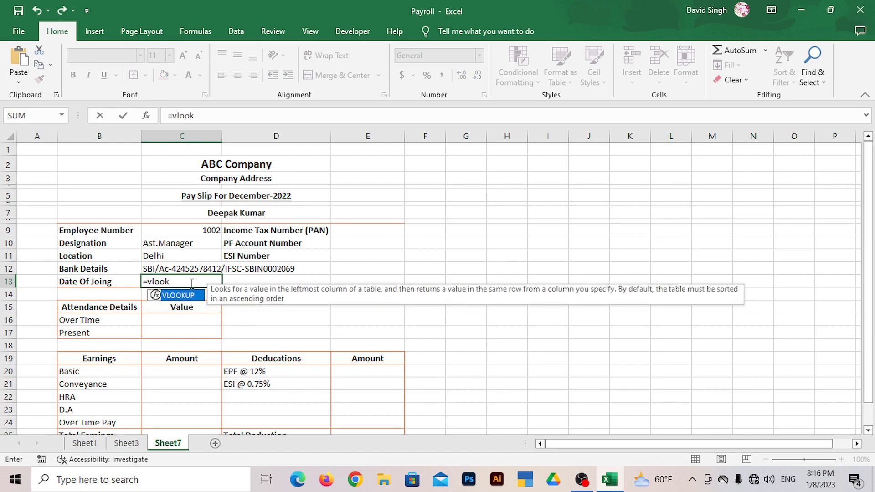
pyautogui.write('up(')
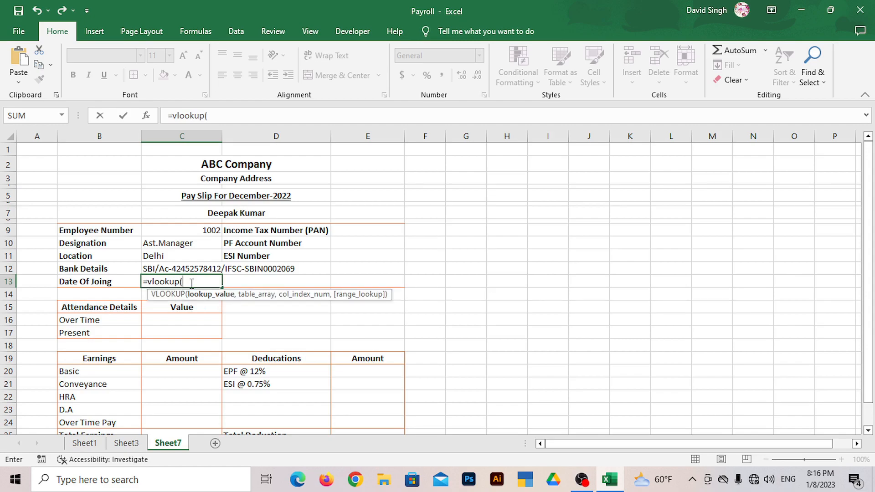
pyautogui.click(201, 228)
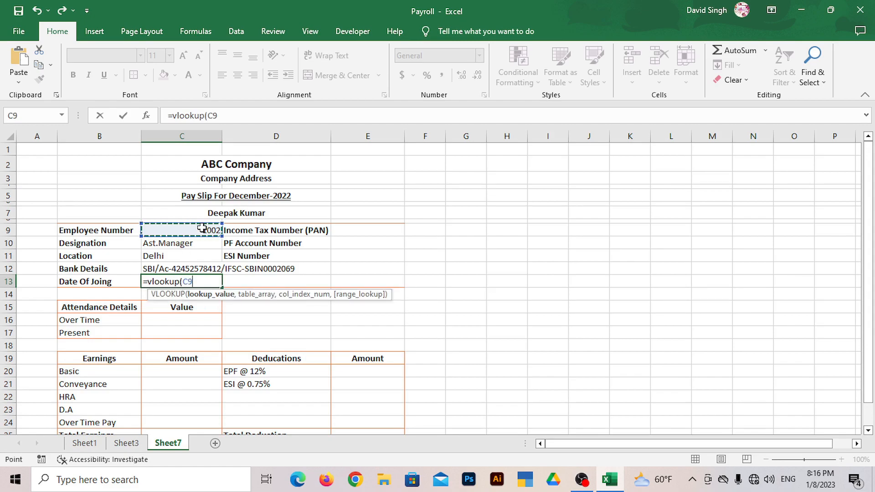
pyautogui.write(',')
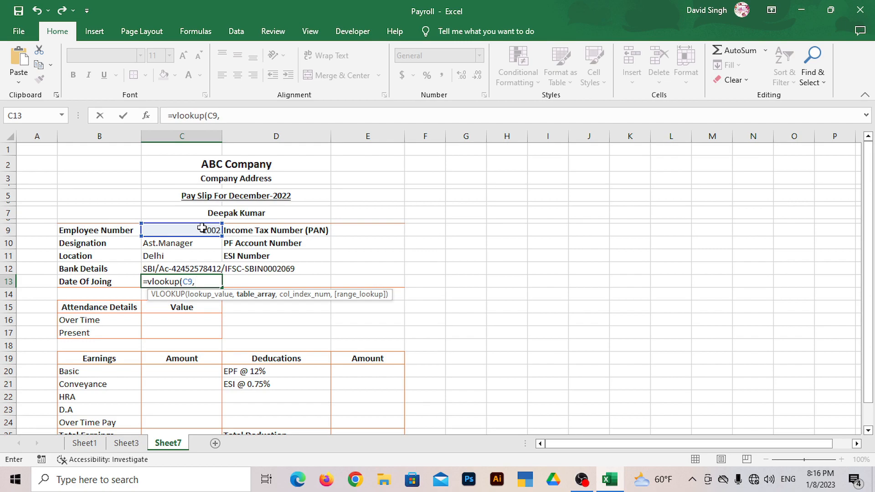
pyautogui.click(73, 446)
pyautogui.moveTo(67, 156); pyautogui.dragTo(69, 314)
pyautogui.write(',')
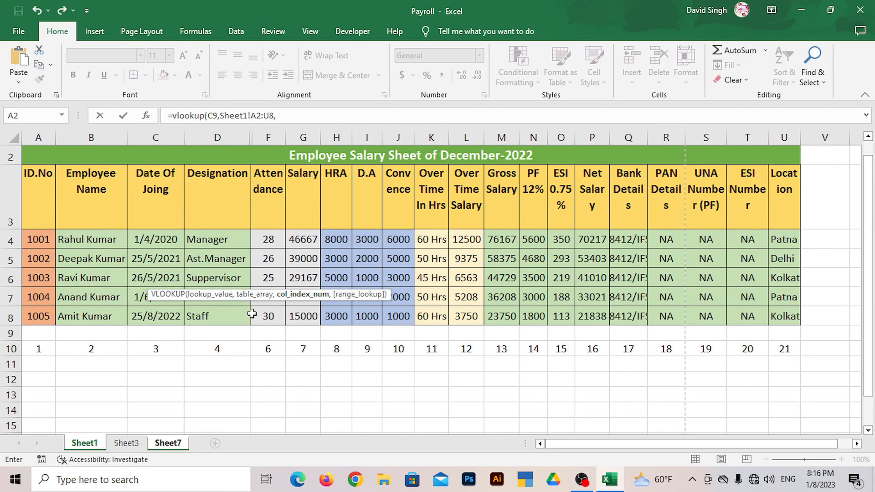
pyautogui.click(307, 116)
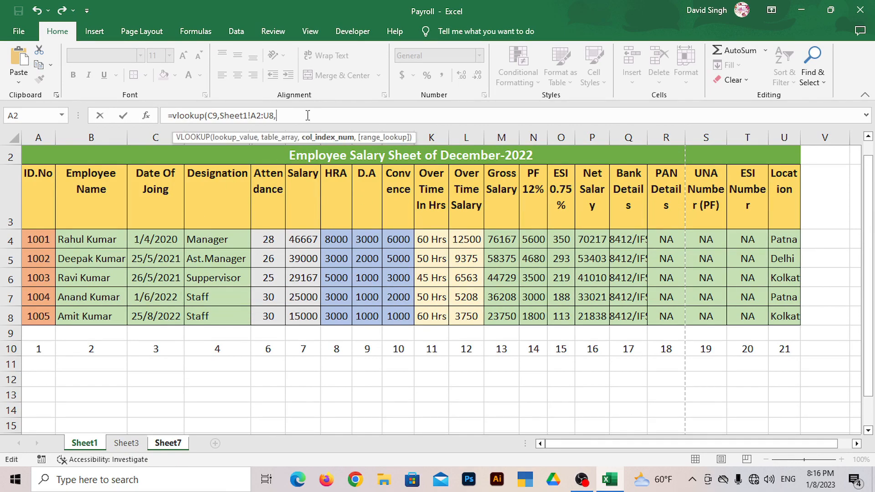
pyautogui.write('3,0)')
pyautogui.press('Return')
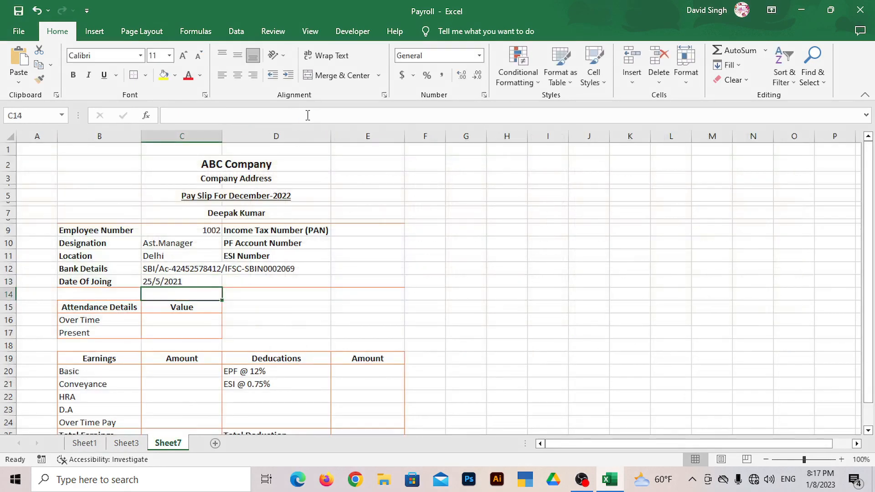
# Fill the Income Tax Number (PAN) cell E9 with the formula =VLOOKUP(C9,Sheet1!A2:U8,18,0)
pyautogui.click(349, 230)
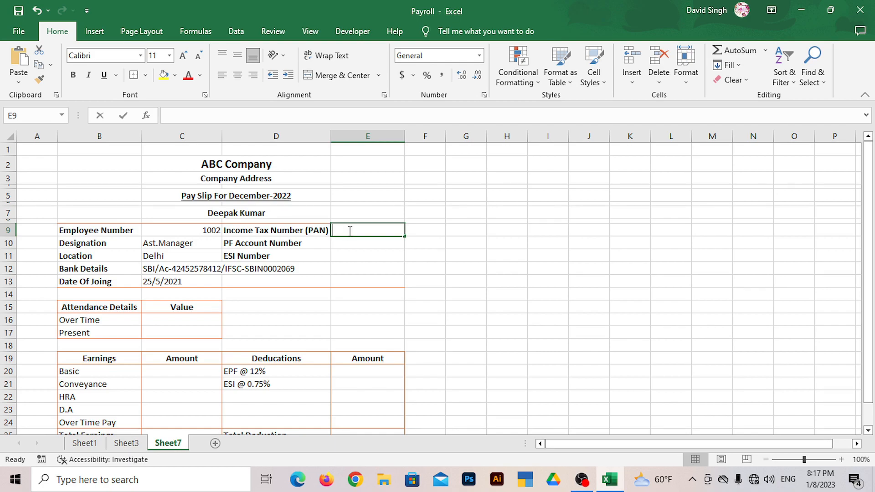
pyautogui.write('=vlookup(')
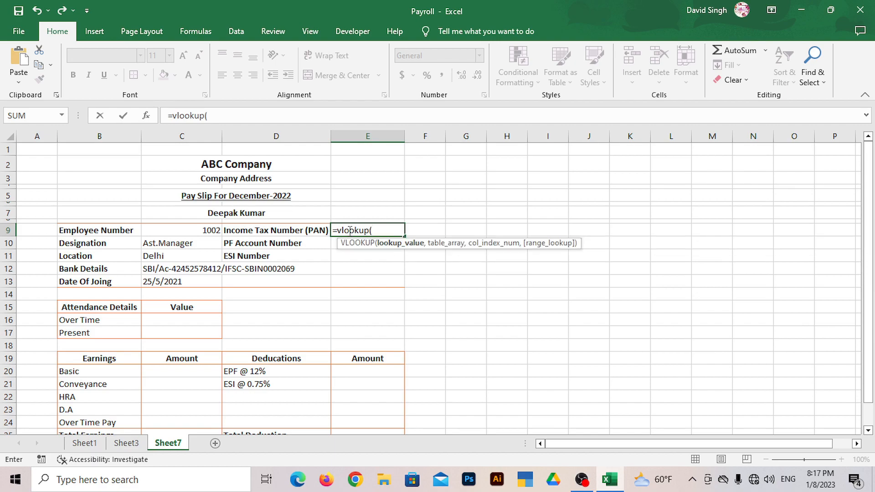
pyautogui.click(187, 230)
pyautogui.write(',')
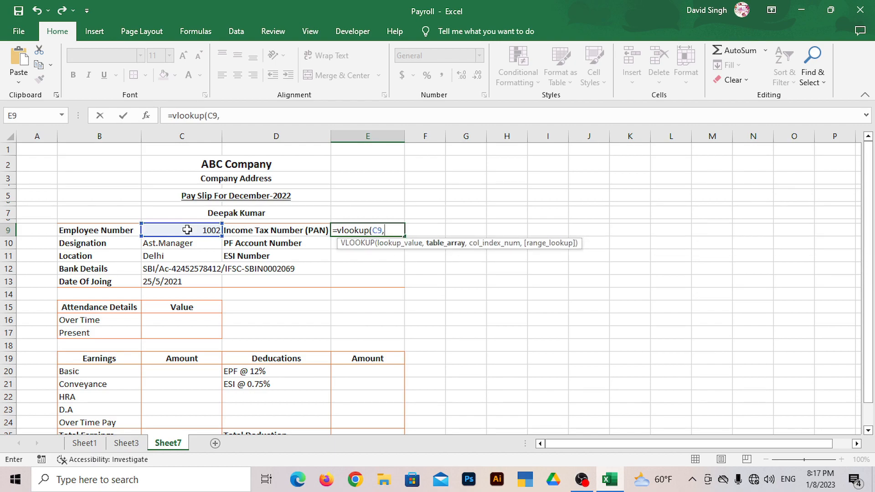
pyautogui.click(96, 445)
pyautogui.moveTo(152, 154); pyautogui.dragTo(153, 314)
pyautogui.write(',')
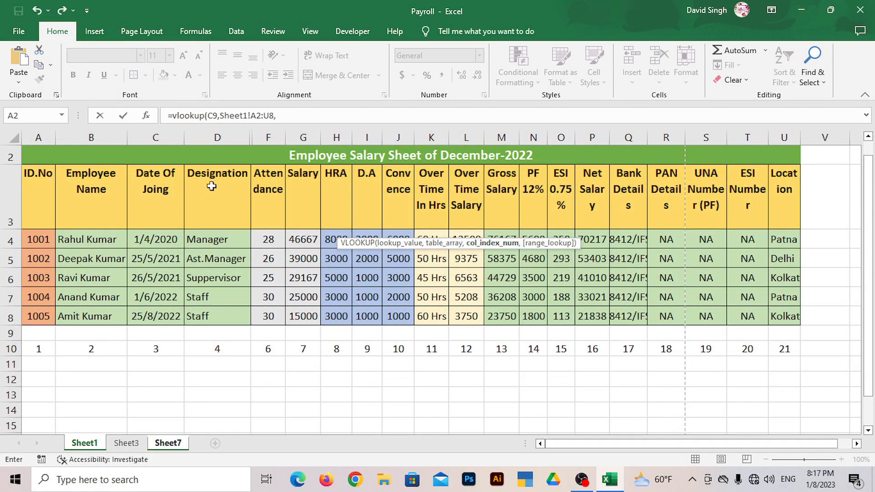
pyautogui.click(343, 122)
pyautogui.write('18,0)')
pyautogui.press('Return')
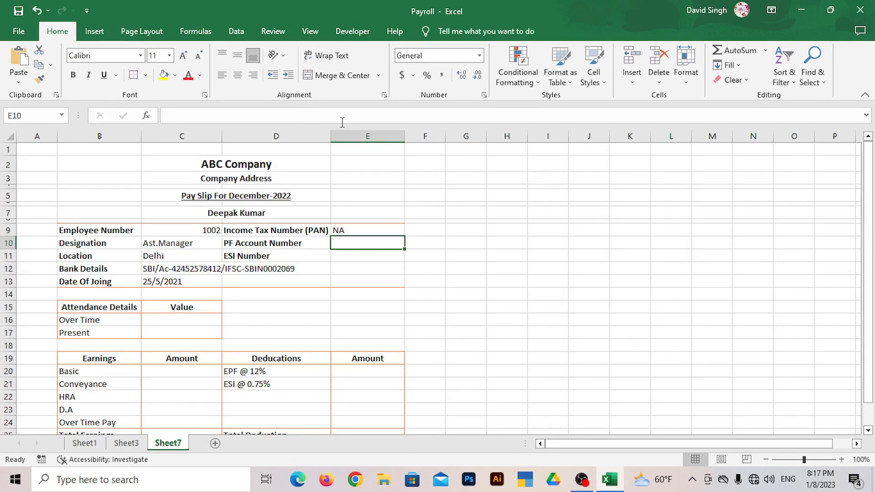
# Fill the PF Account Number cell E10 with the formula =VLOOKUP(C9,Sheet1!A2:U8,19,0)
pyautogui.write('=vloo')
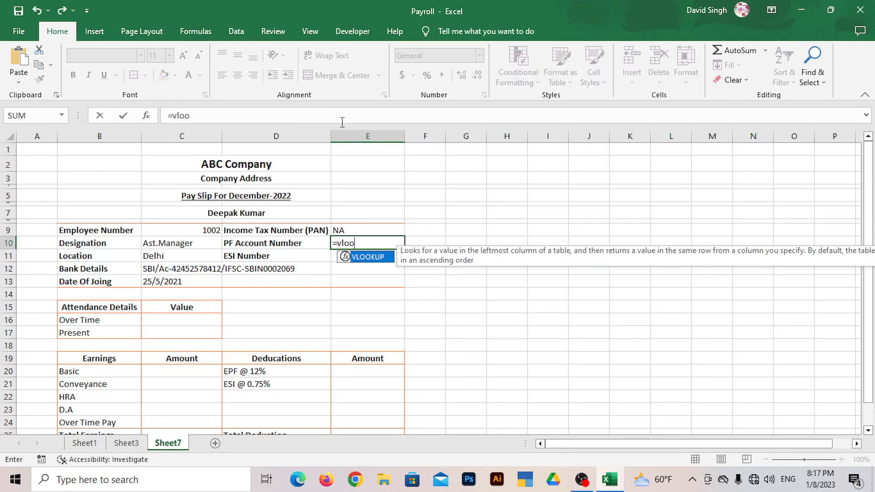
pyautogui.write('kup(')
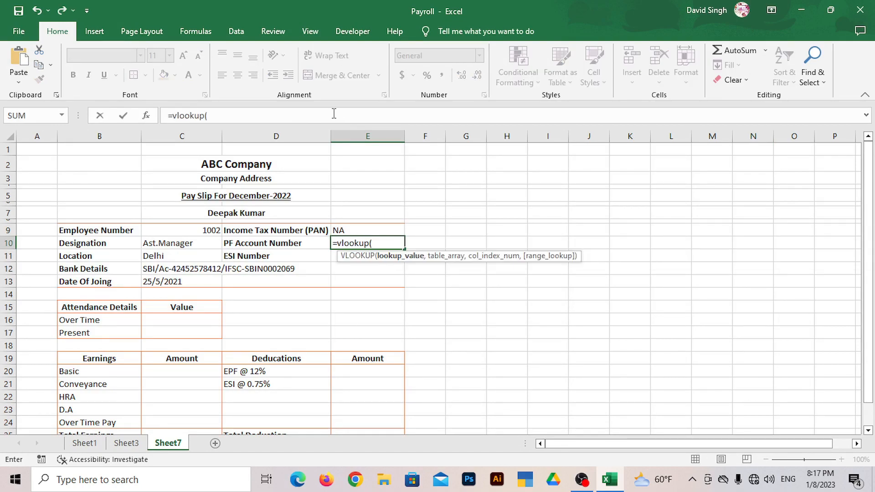
pyautogui.click(178, 229)
pyautogui.write(',')
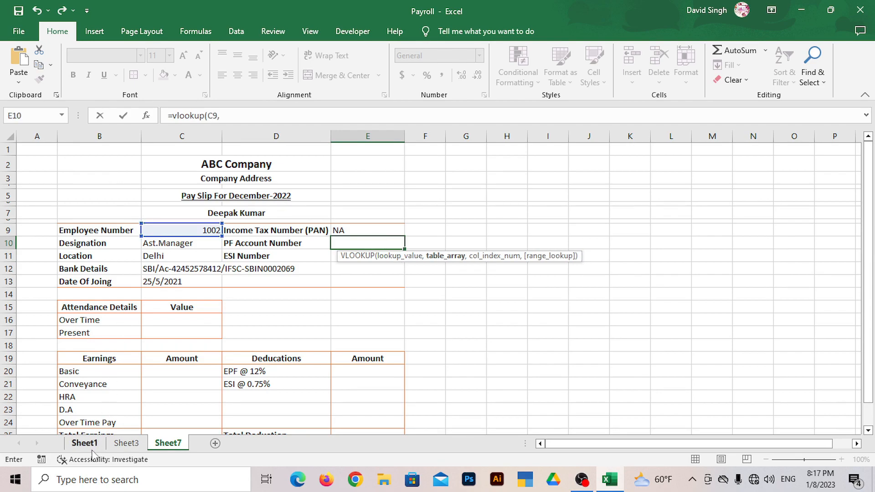
pyautogui.click(84, 443)
pyautogui.moveTo(128, 150); pyautogui.dragTo(131, 315)
pyautogui.write(',')
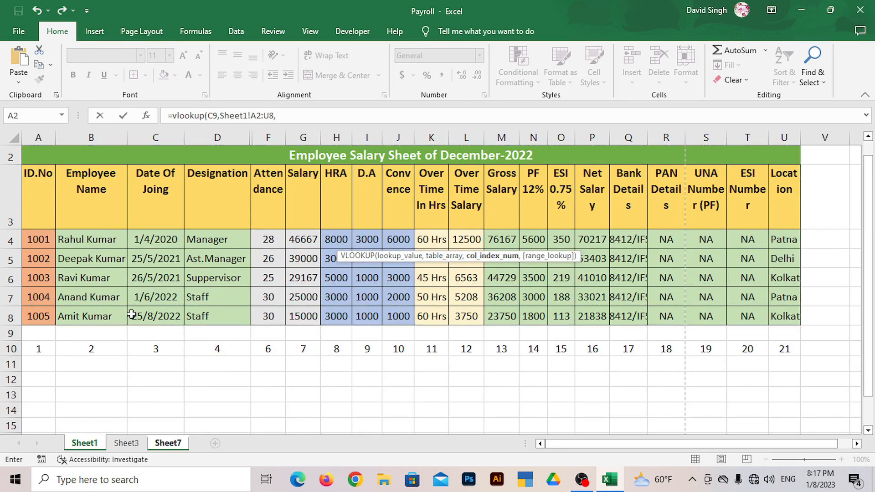
pyautogui.click(318, 115)
pyautogui.write('19,0)')
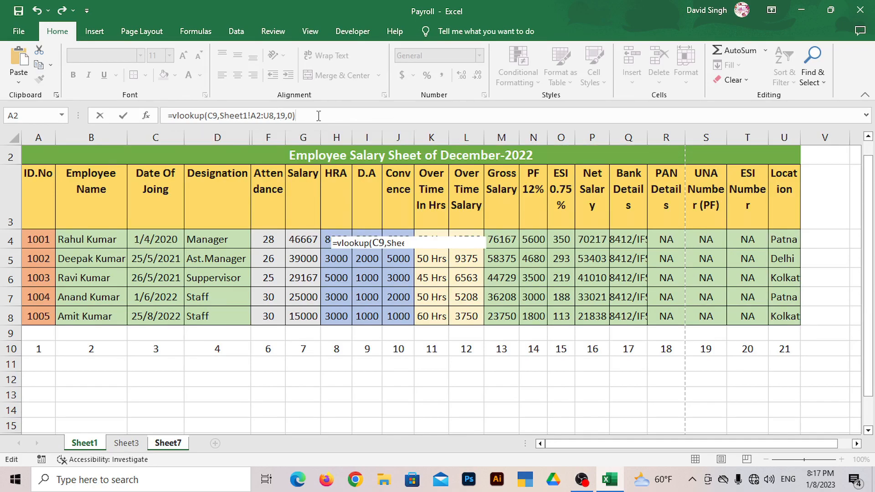
pyautogui.press('Return')
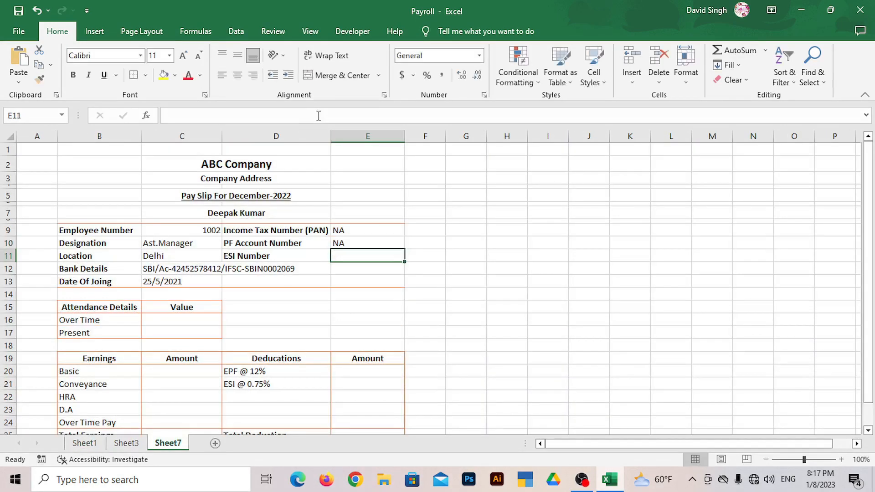
# Fill the ESI Number cell E11 with the formula =VLOOKUP(C9,Sheet1!A2:U8,20,0)
pyautogui.write('=vl')
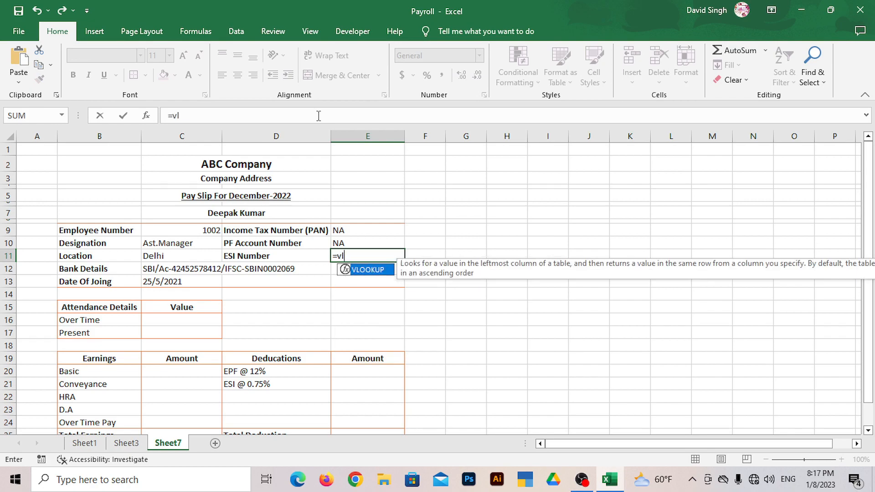
pyautogui.write('ookup(')
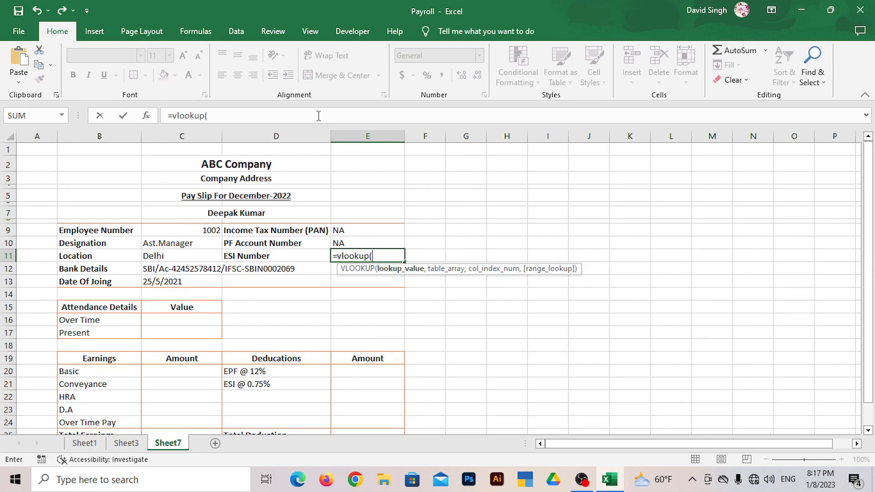
pyautogui.click(211, 231)
pyautogui.write(',')
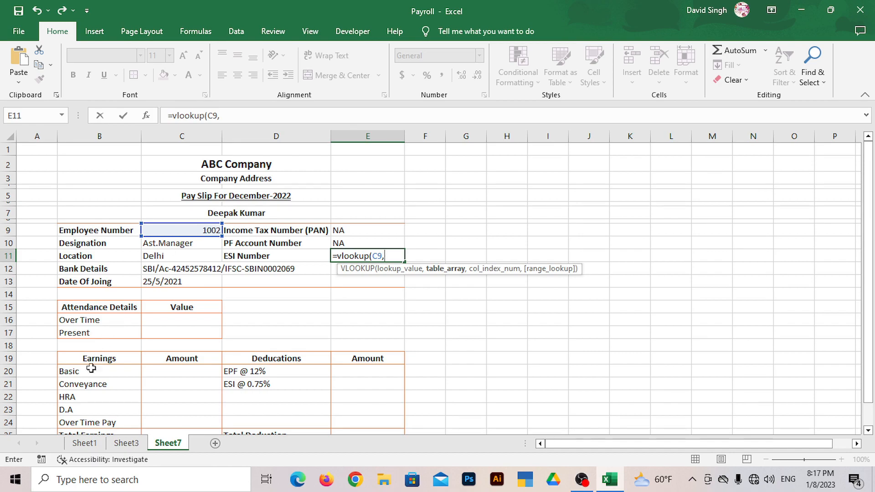
pyautogui.click(84, 444)
pyautogui.moveTo(79, 154); pyautogui.dragTo(77, 320)
pyautogui.write(',')
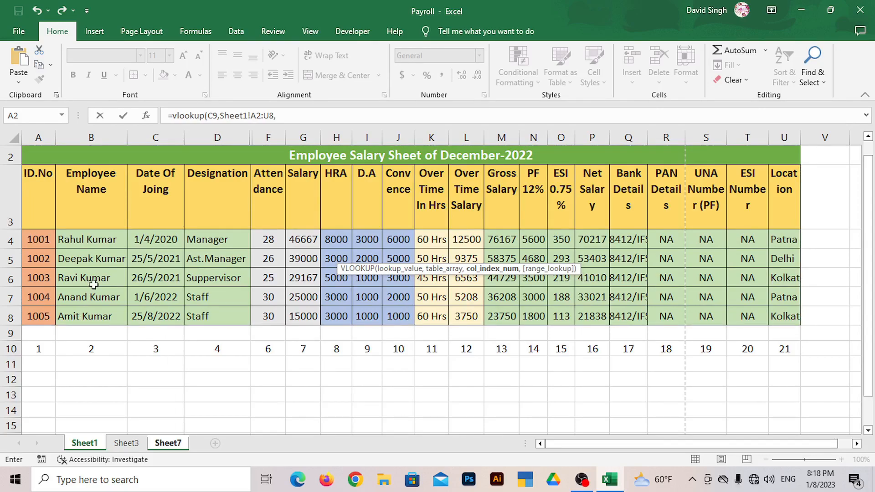
pyautogui.click(320, 118)
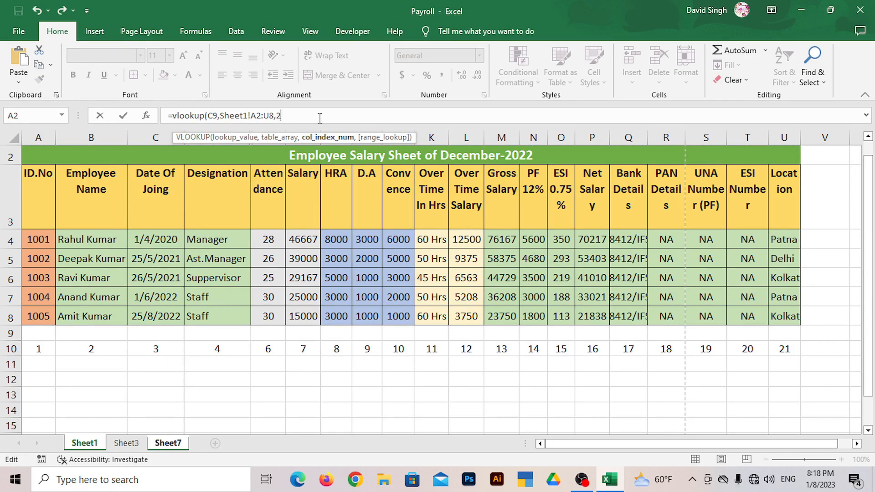
pyautogui.write('20,')
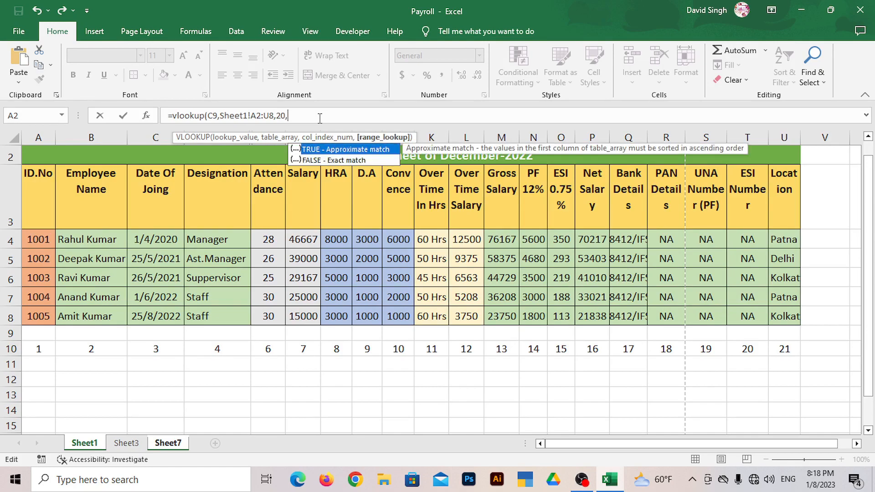
pyautogui.write('0)')
pyautogui.press('Return')
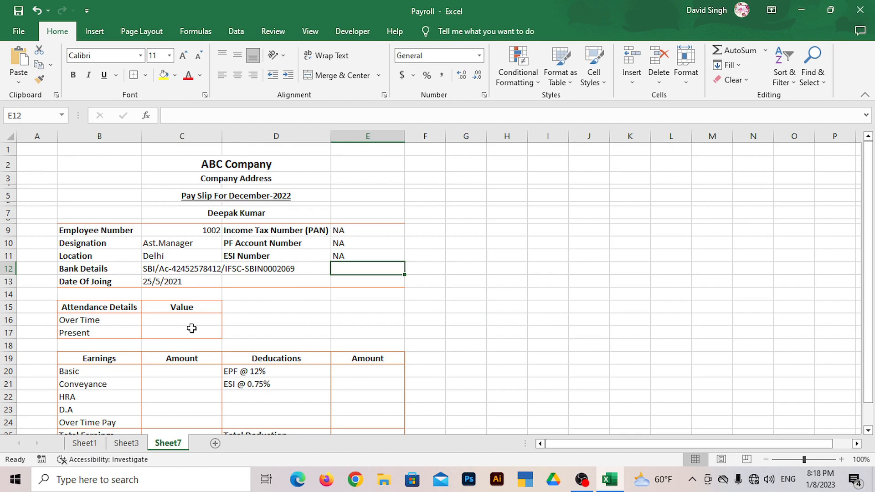
# Fill the Over Time value cell C16 with the formula =VLOOKUP(C9,Sheet1!A2:U8,11,0)
pyautogui.scroll(-1, 191, 328)
pyautogui.click(200, 281)
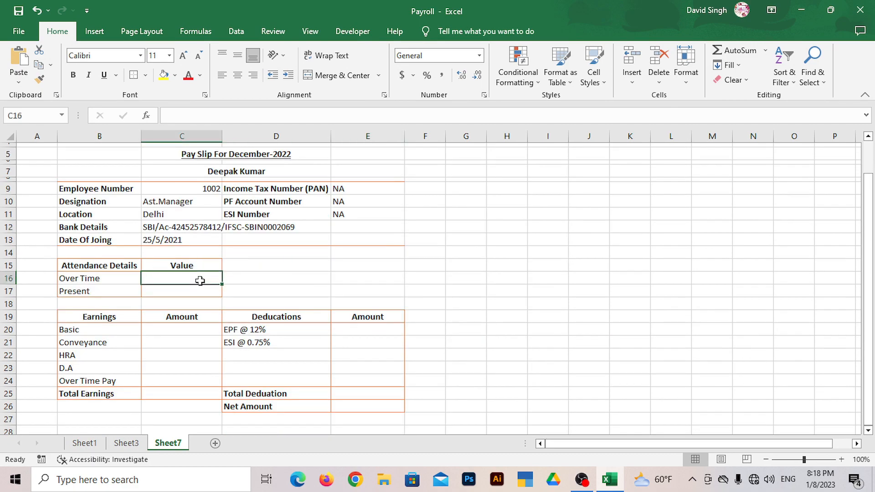
pyautogui.write('=vlookup(')
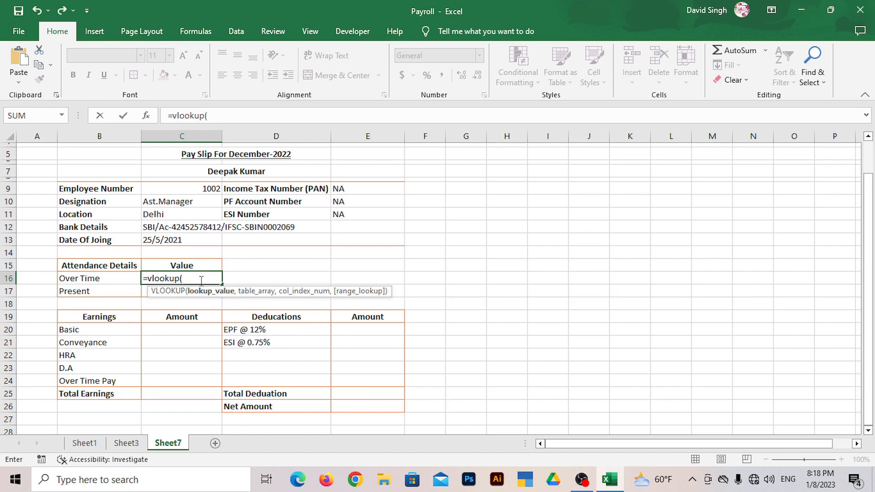
pyautogui.click(182, 188)
pyautogui.write(',')
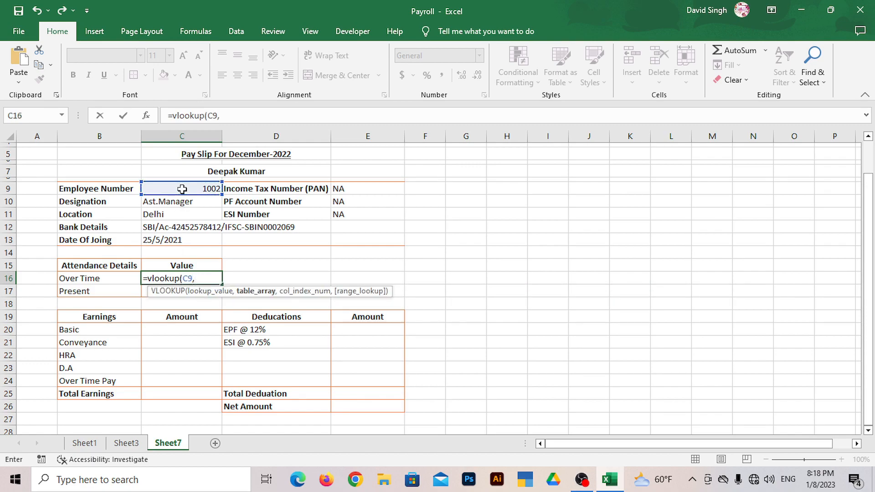
pyautogui.click(84, 443)
pyautogui.moveTo(76, 156); pyautogui.dragTo(133, 316)
pyautogui.write(',')
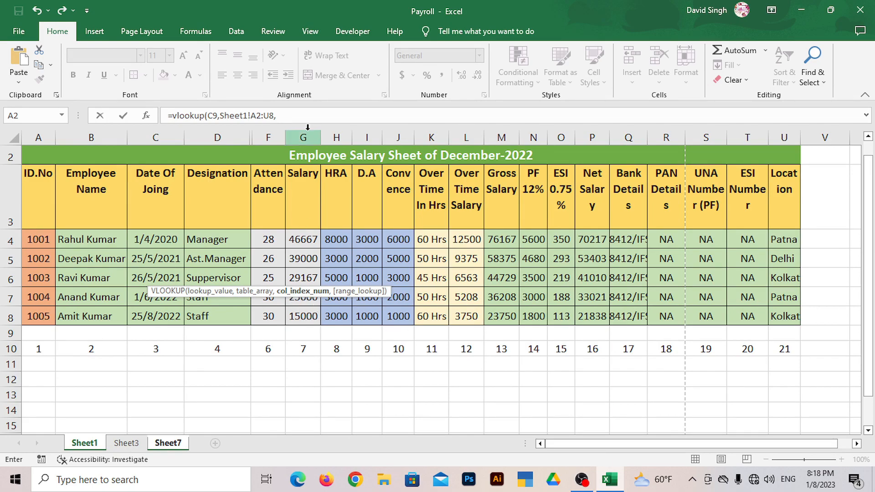
pyautogui.click(298, 116)
pyautogui.write('11')
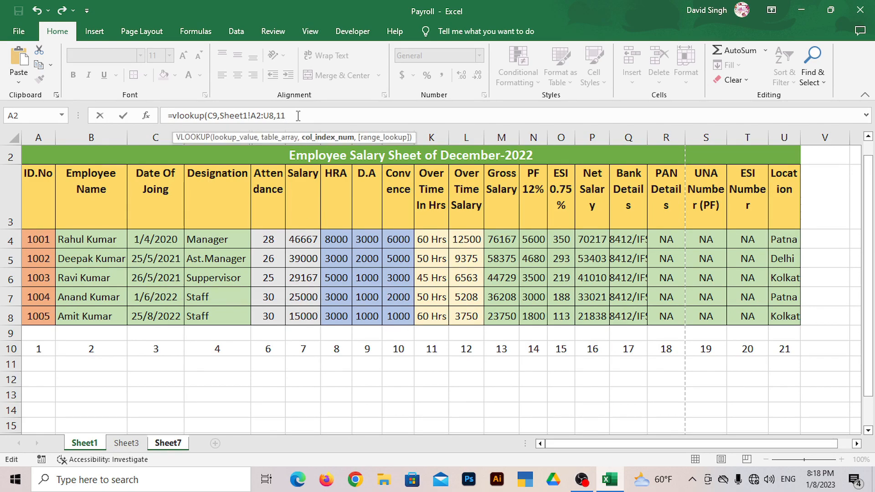
pyautogui.write(',0)')
pyautogui.press('Return')
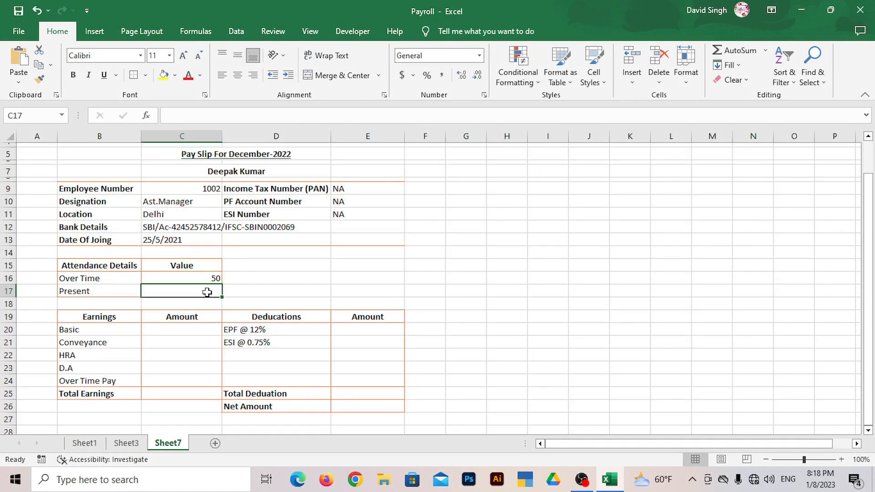
# Fill the Present value cell C17 with the formula =VLOOKUP(C9,Sheet1!A2:U8,6,0)
pyautogui.write('=vloo')
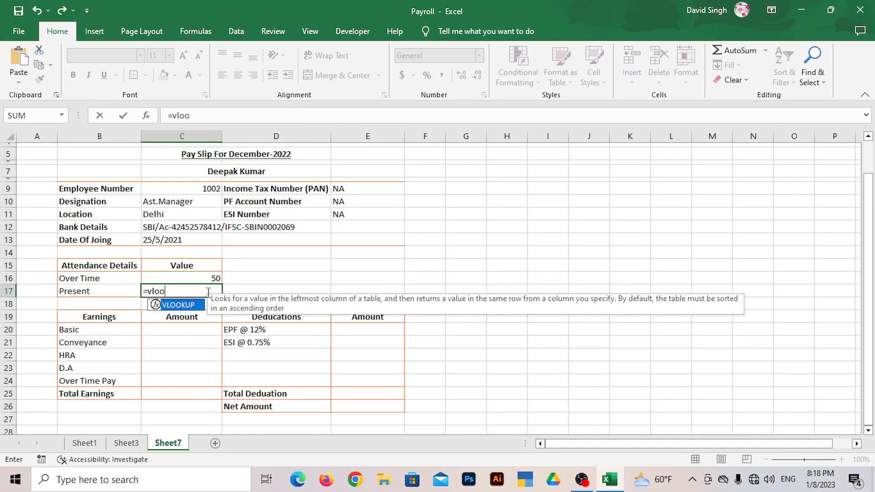
pyautogui.write('kup(')
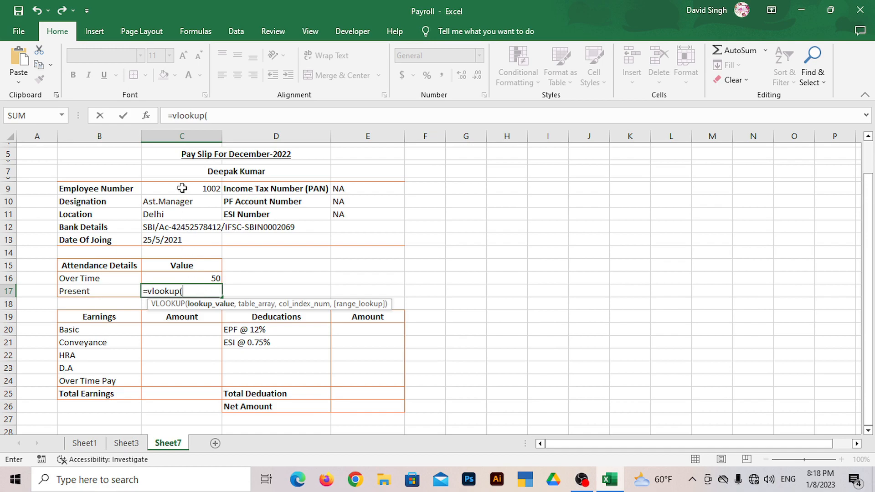
pyautogui.click(182, 188)
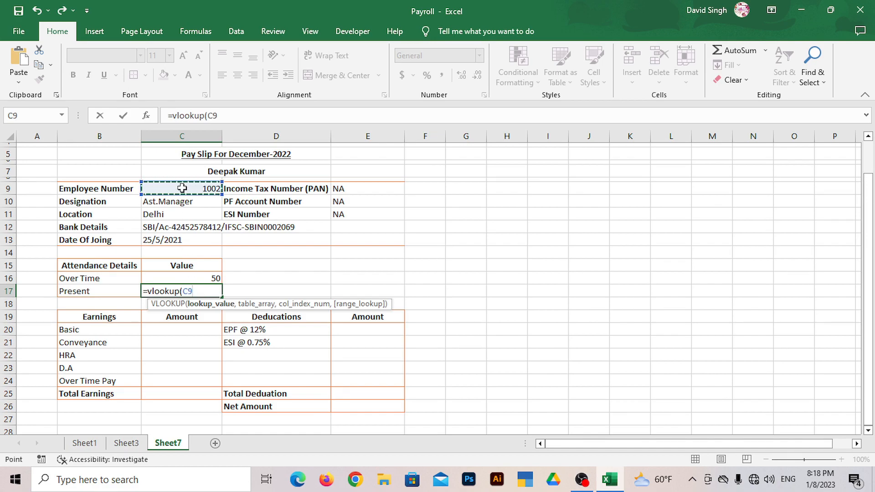
pyautogui.write(',')
pyautogui.click(84, 443)
pyautogui.moveTo(153, 156); pyautogui.dragTo(159, 314)
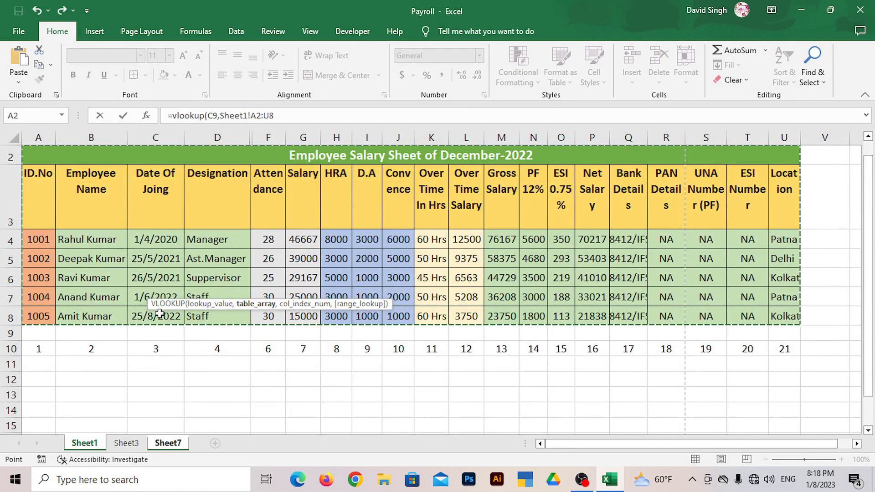
pyautogui.write(',')
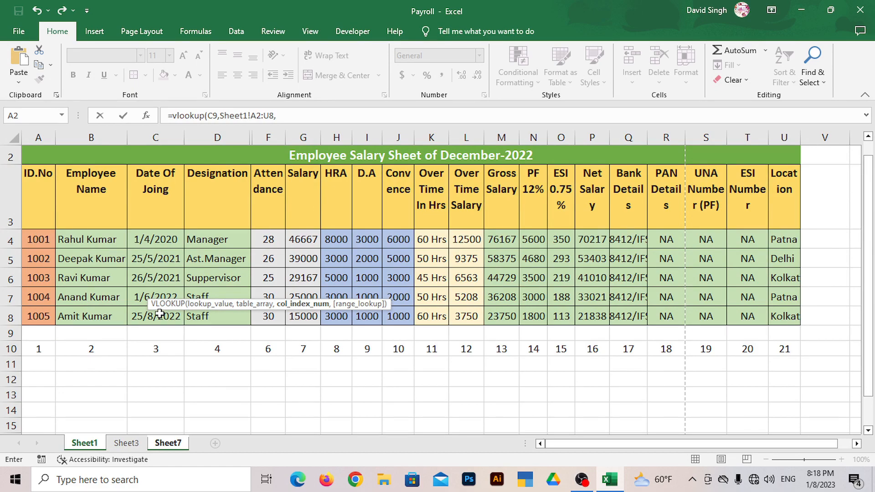
pyautogui.click(302, 113)
pyautogui.write('6')
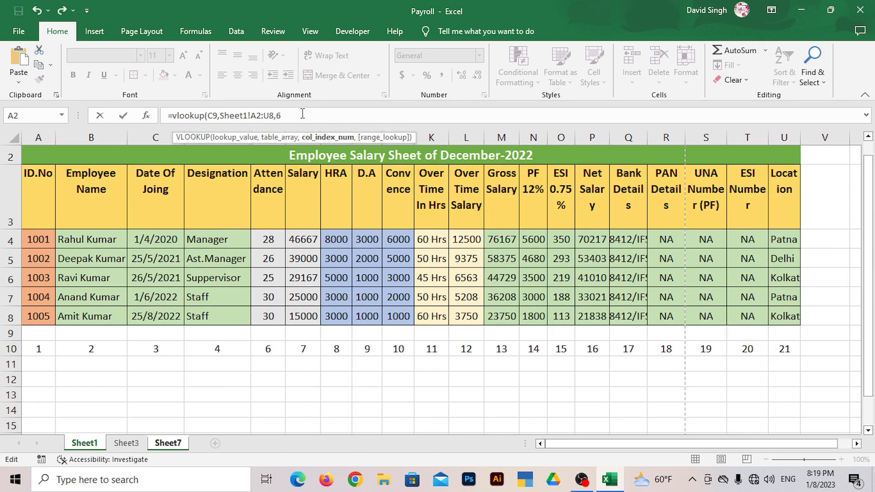
pyautogui.write(',0')
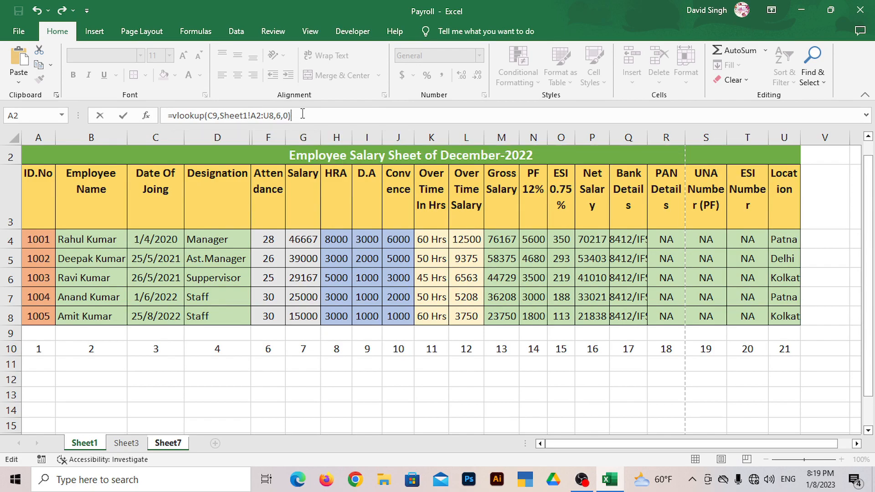
pyautogui.press('Return')
# Fill the Basic amount cell C20 with the formula =VLOOKUP(C9,Sheet1!A2:U8,7,0)
pyautogui.click(178, 332)
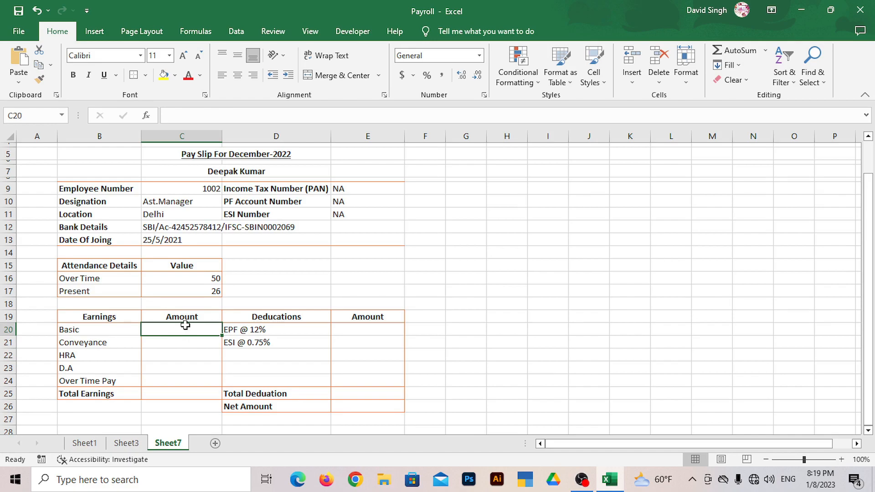
pyautogui.write('=vlo')
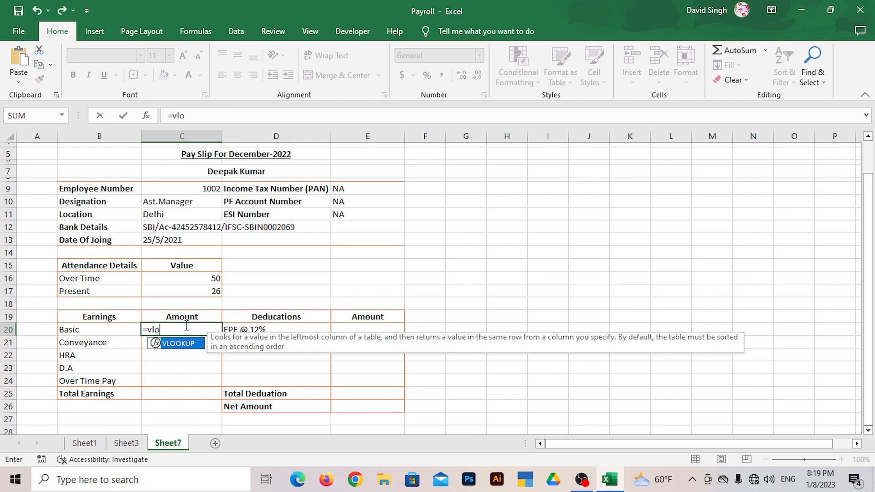
pyautogui.write('okup(')
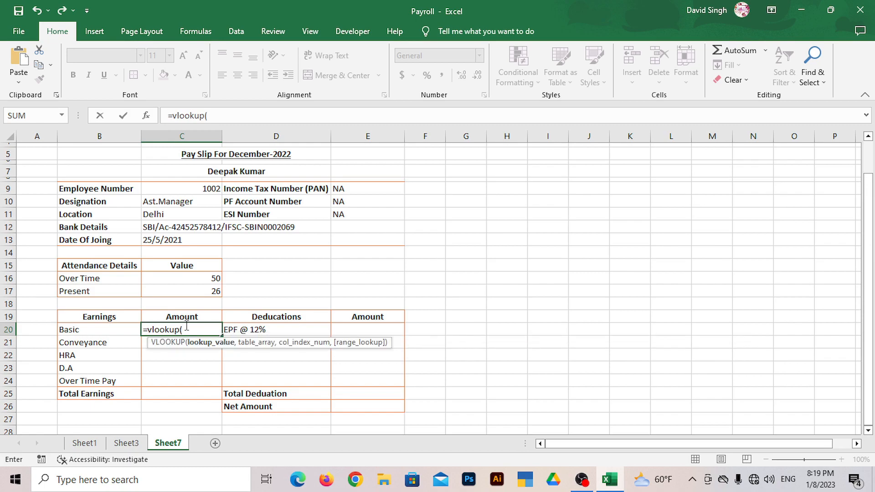
pyautogui.click(171, 188)
pyautogui.write(',')
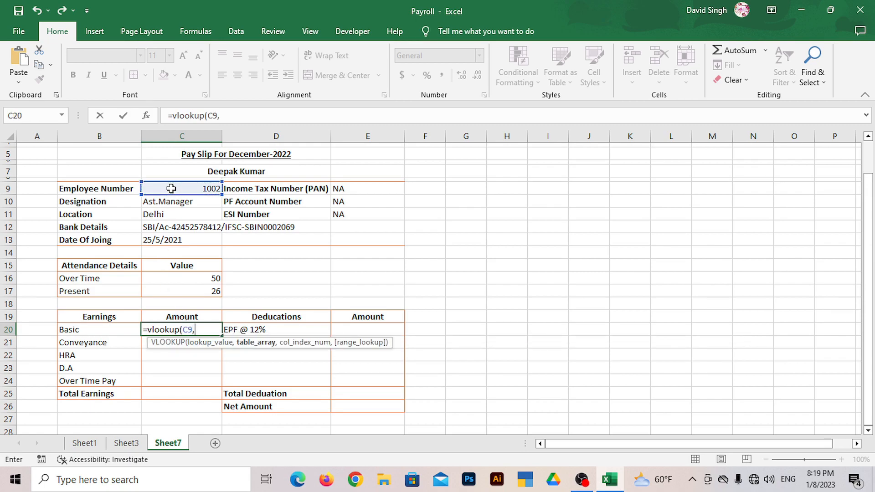
pyautogui.click(84, 442)
pyautogui.moveTo(116, 156); pyautogui.dragTo(122, 318)
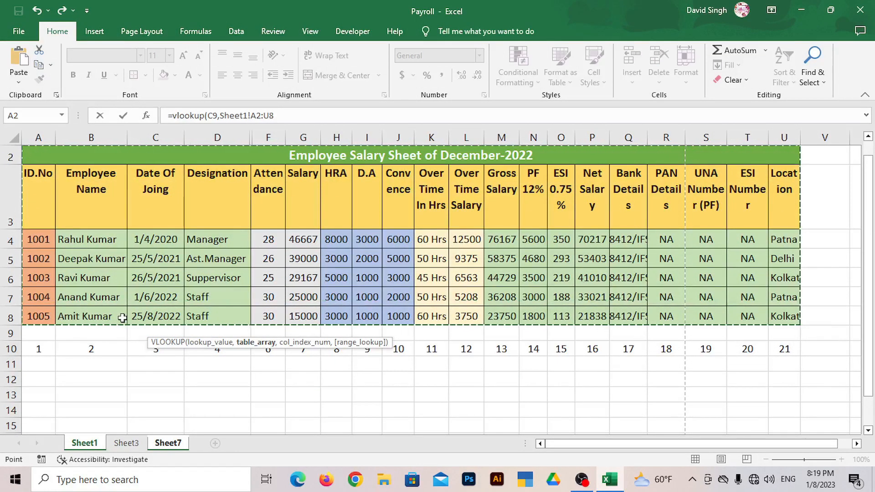
pyautogui.write(',')
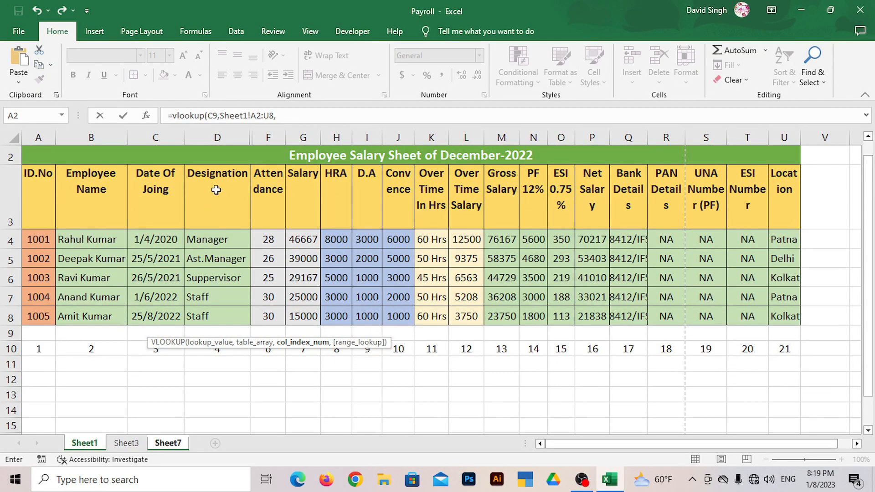
pyautogui.click(295, 117)
pyautogui.write('7')
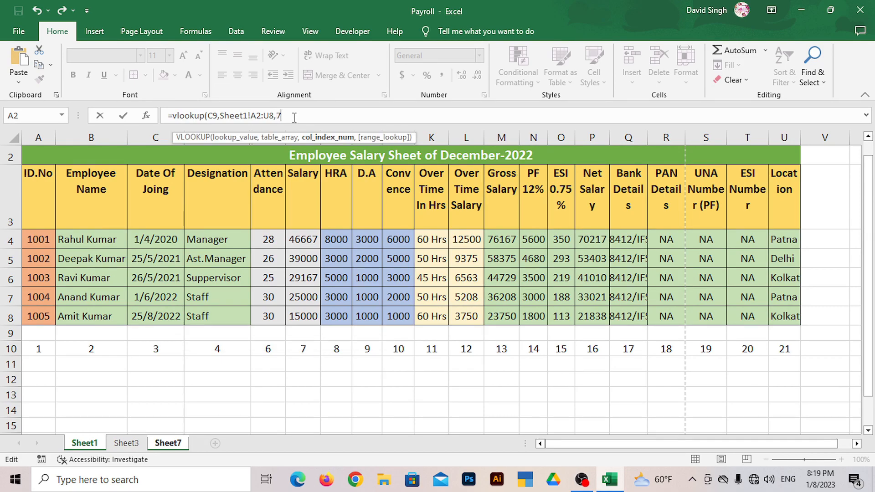
pyautogui.write(',0)')
pyautogui.press('Return')
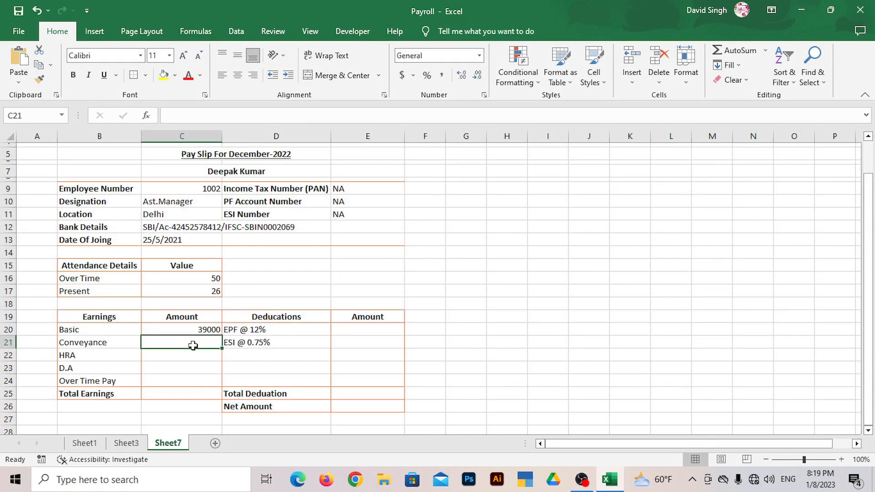
# Fill the Conveyance amount cell C21 with the formula =VLOOKUP(C9,Sheet1!A2:U8,10,0)
pyautogui.write('=vl')
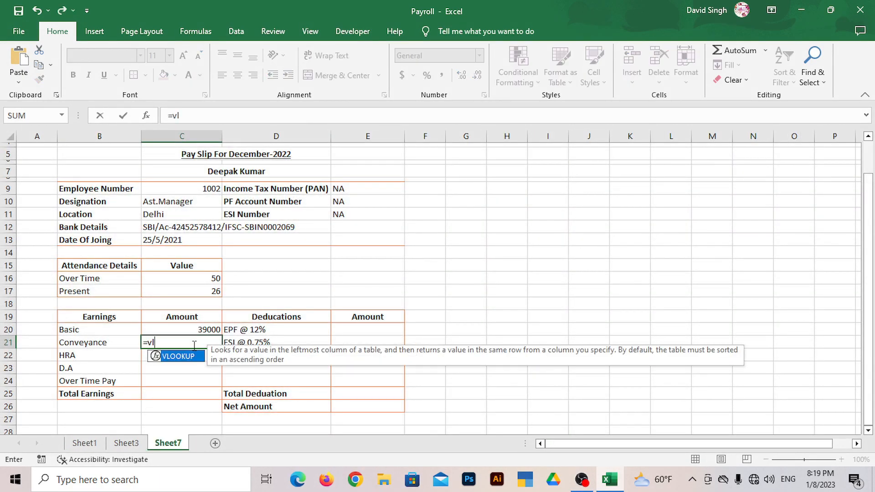
pyautogui.write('ookup(')
pyautogui.click(179, 191)
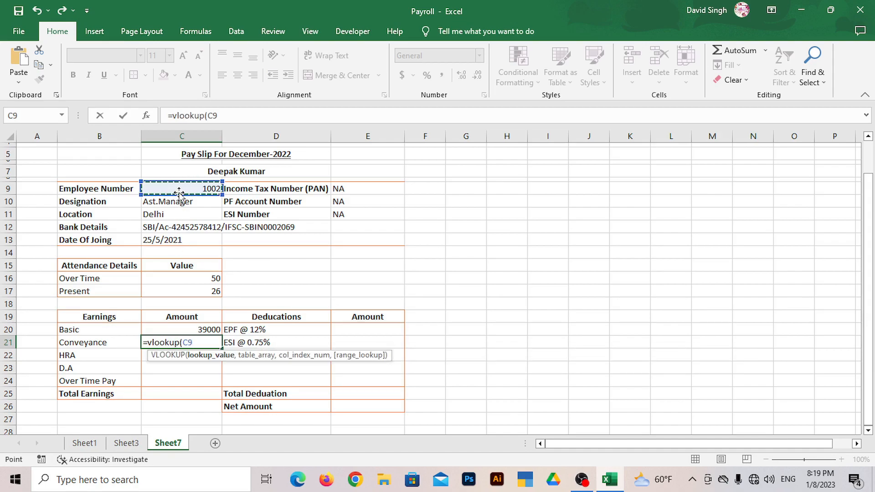
pyautogui.write(',')
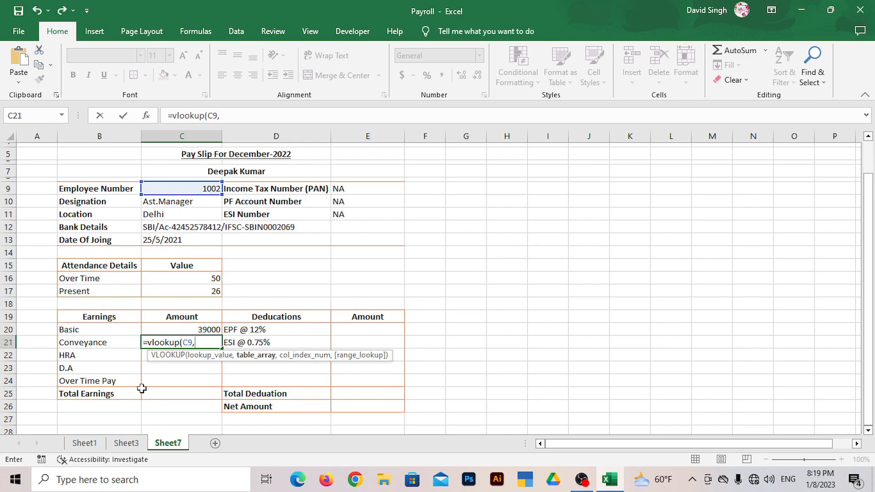
pyautogui.click(83, 447)
pyautogui.moveTo(69, 160); pyautogui.dragTo(87, 319)
pyautogui.write(',')
pyautogui.click(286, 120)
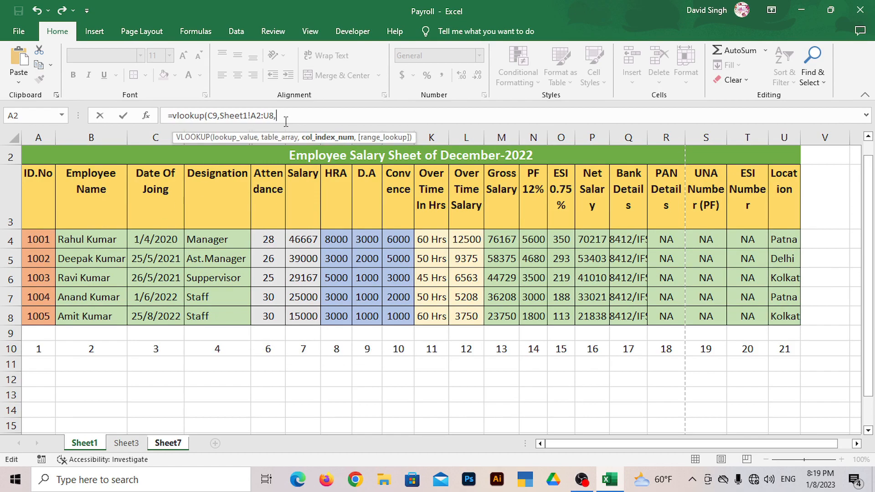
pyautogui.write('10,')
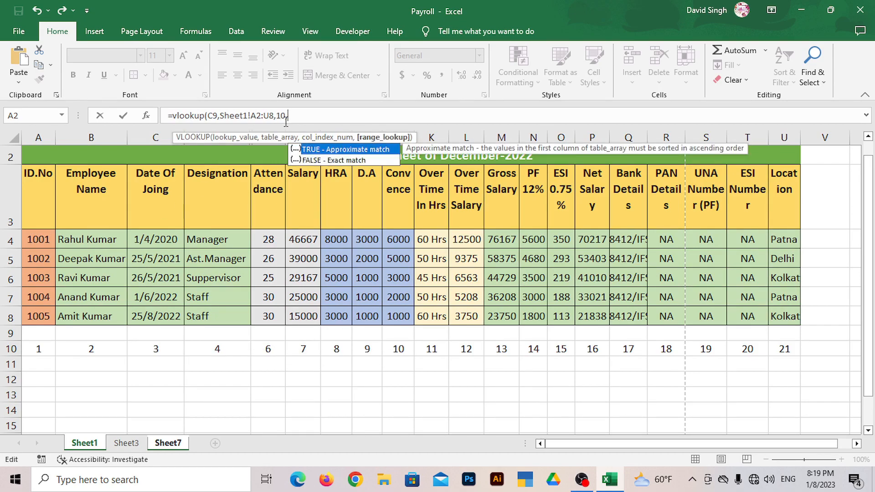
pyautogui.write('0)')
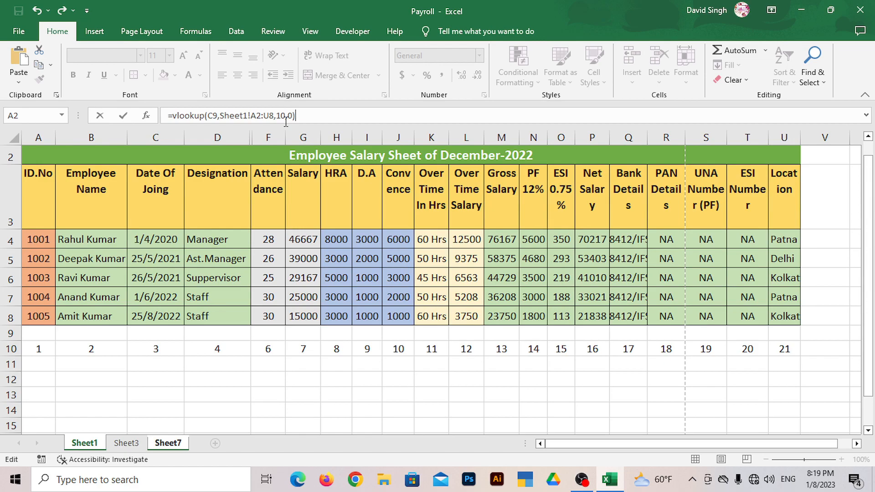
pyautogui.press('Return')
# Fill the HRA amount cell C22 with the formula =VLOOKUP(C9,Sheet1!A2:U8,8,0)
pyautogui.write('=')
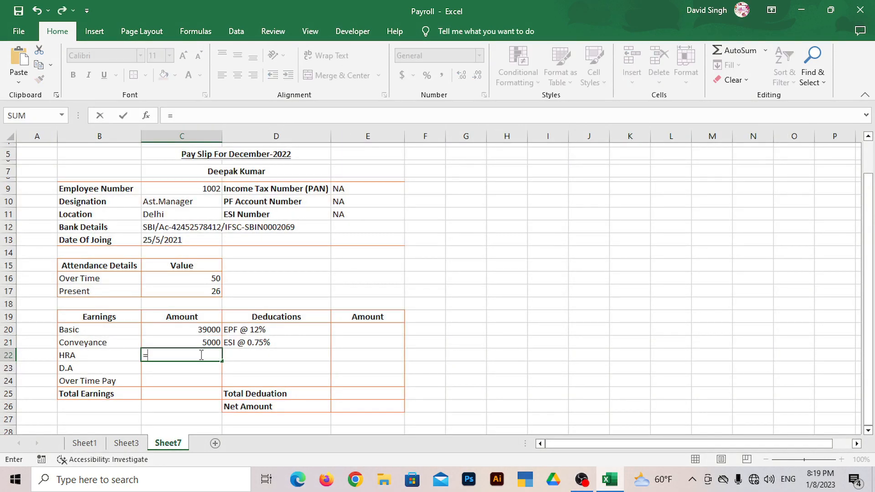
pyautogui.write('vlookup(')
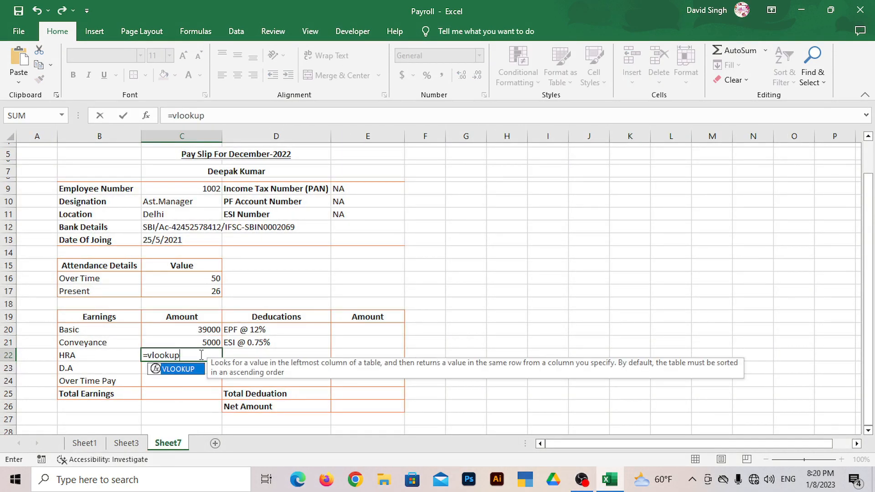
pyautogui.click(187, 189)
pyautogui.write(',')
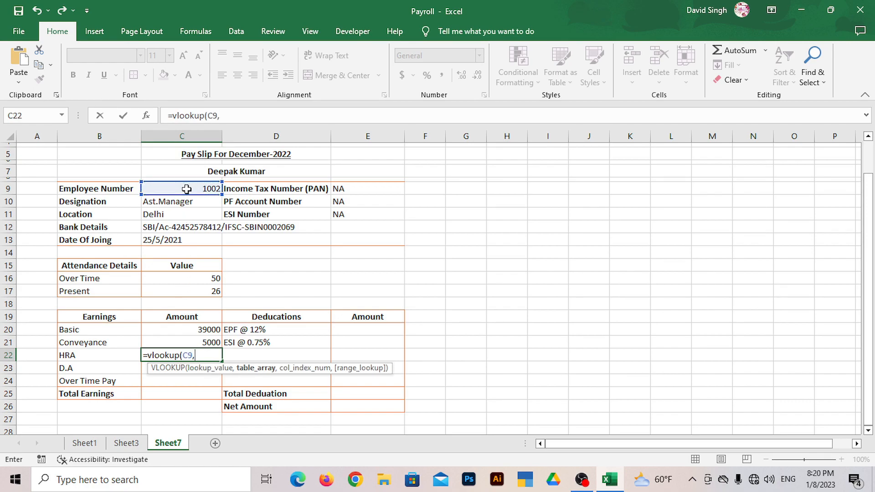
pyautogui.click(84, 443)
pyautogui.moveTo(103, 151); pyautogui.dragTo(105, 320)
pyautogui.write(',')
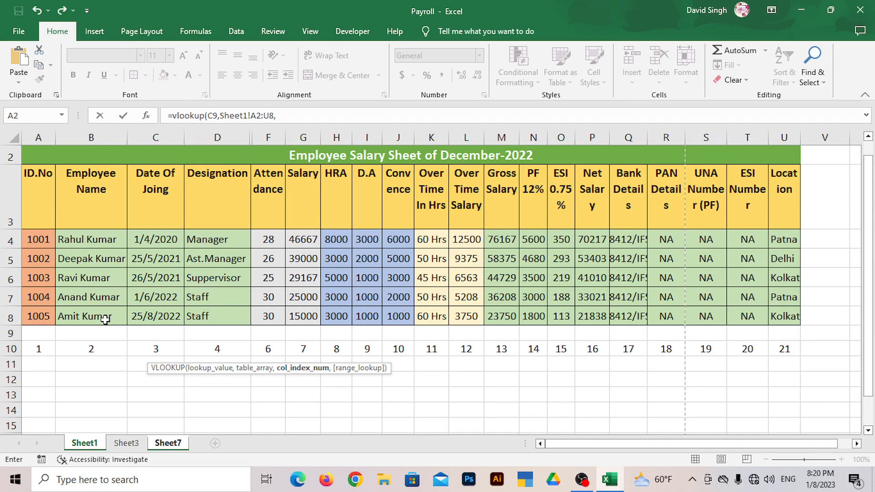
pyautogui.click(286, 118)
pyautogui.write('8,0')
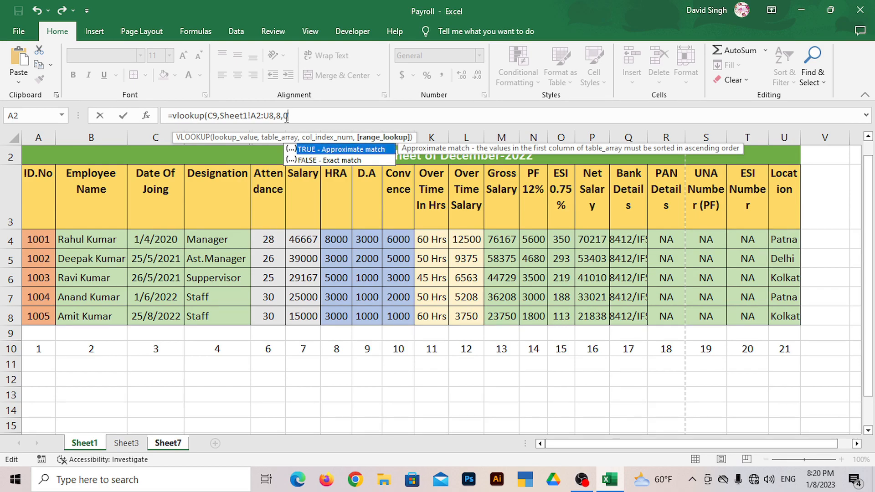
pyautogui.write(')')
pyautogui.press('Return')
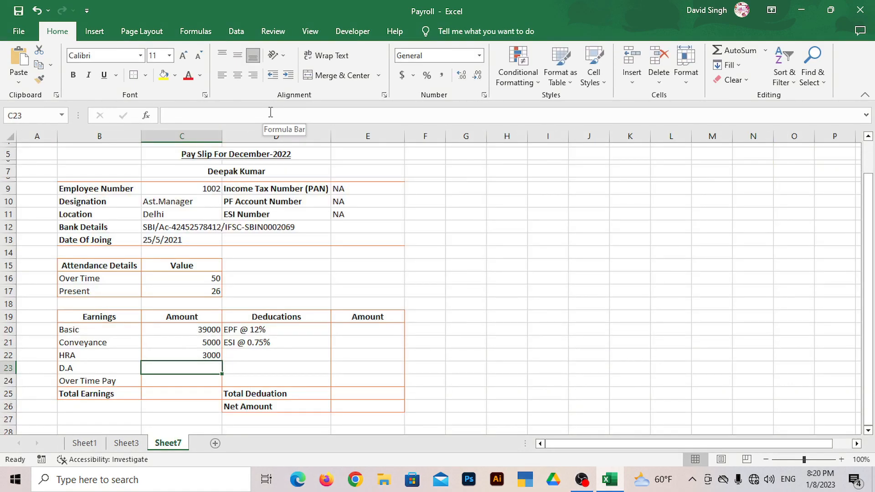
# Fill the D.A amount cell C23 with the formula =VLOOKUP(C9,Sheet1!A2:U8,9,0)
pyautogui.write('=v')
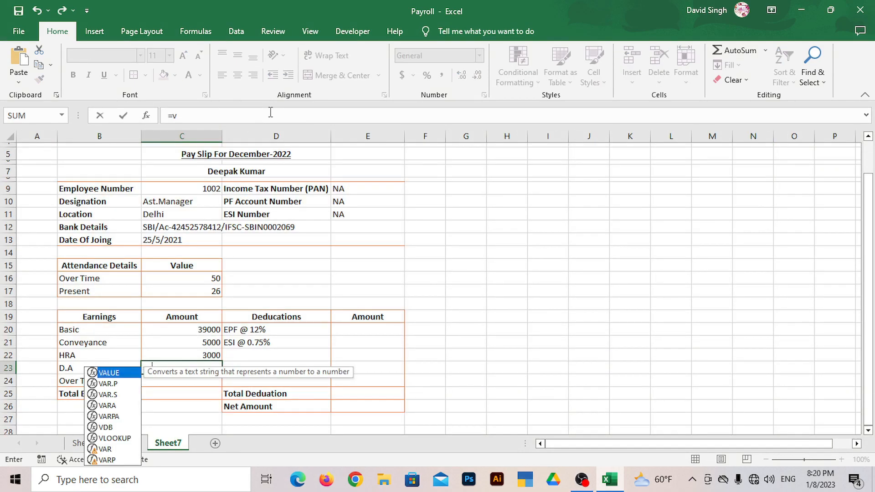
pyautogui.write('lookup')
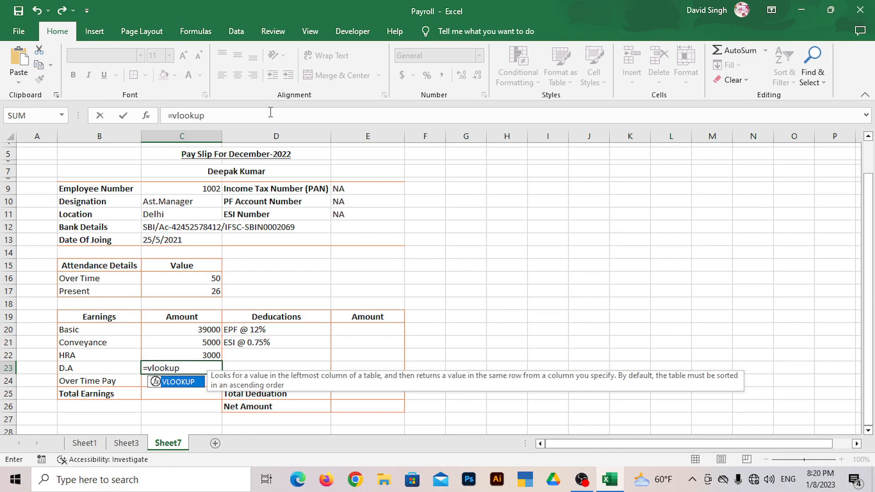
pyautogui.write('(')
pyautogui.click(165, 188)
pyautogui.write(',')
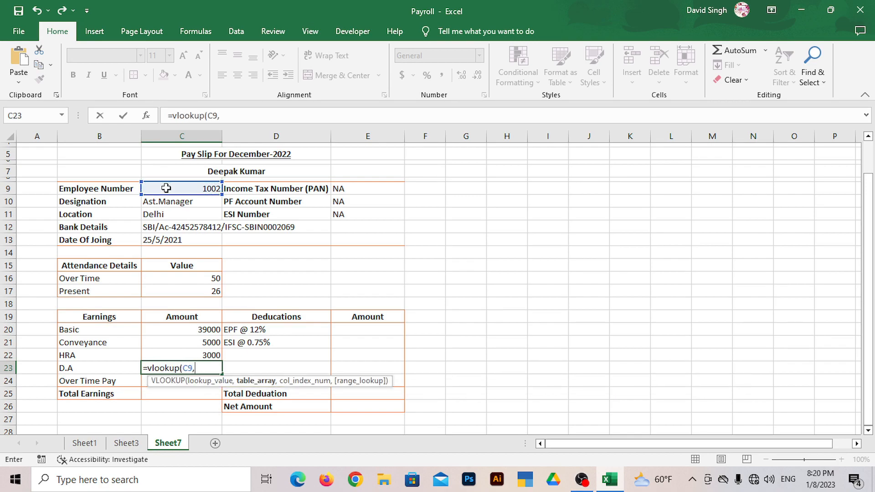
pyautogui.click(84, 443)
pyautogui.moveTo(99, 157); pyautogui.dragTo(793, 317)
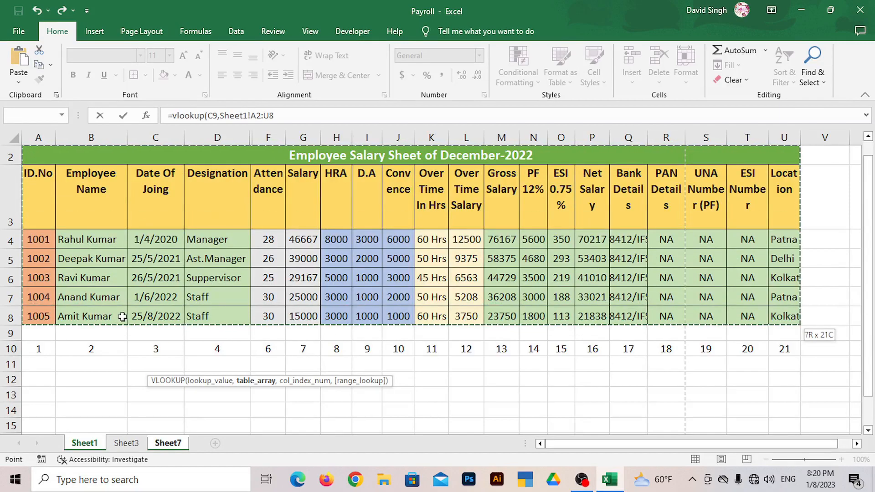
pyautogui.write(',')
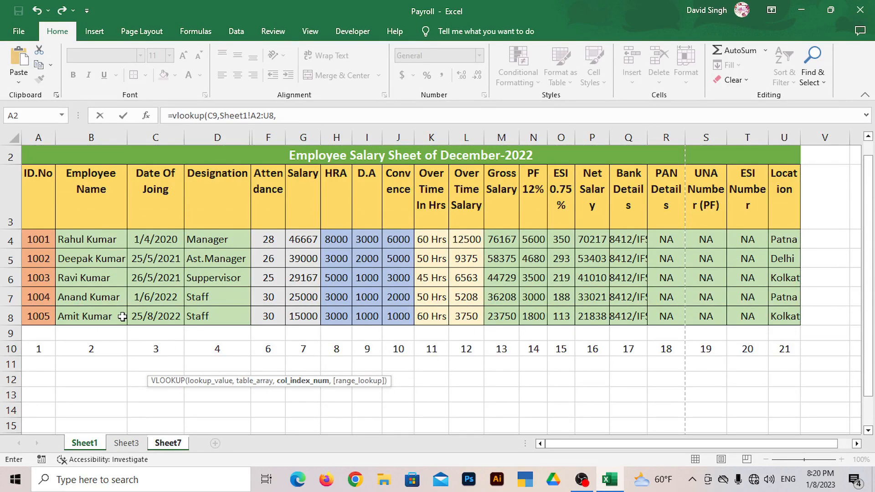
pyautogui.click(304, 116)
pyautogui.write('9,0)')
pyautogui.press('Return')
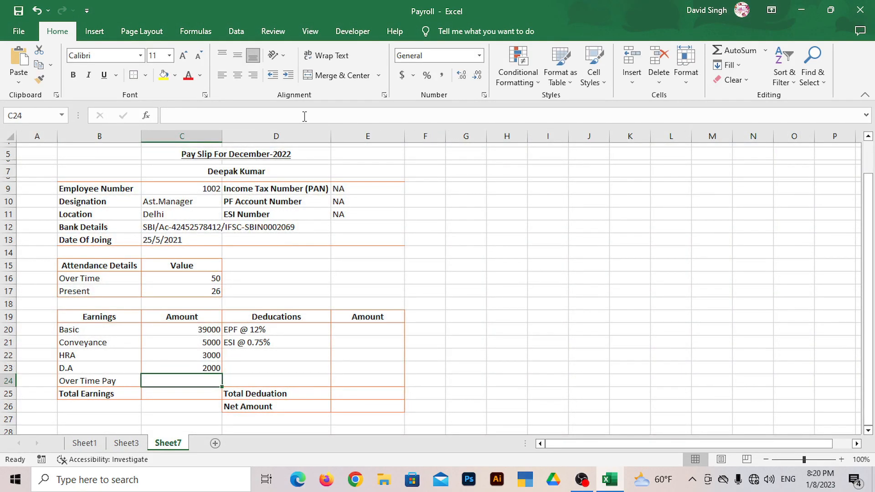
# Fill the Over Time Pay amount cell C24 with the formula =VLOOKUP(C9,Sheet1!A2:U8,12,0)
pyautogui.write('=')
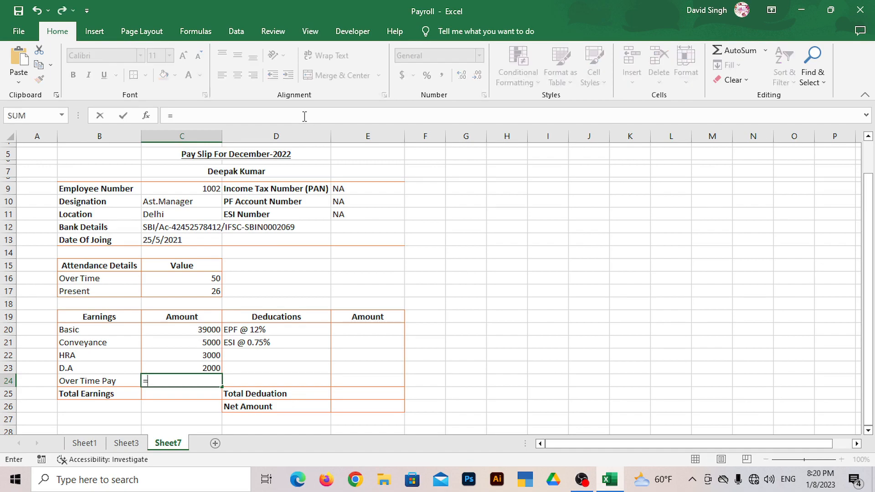
pyautogui.write('vlookup')
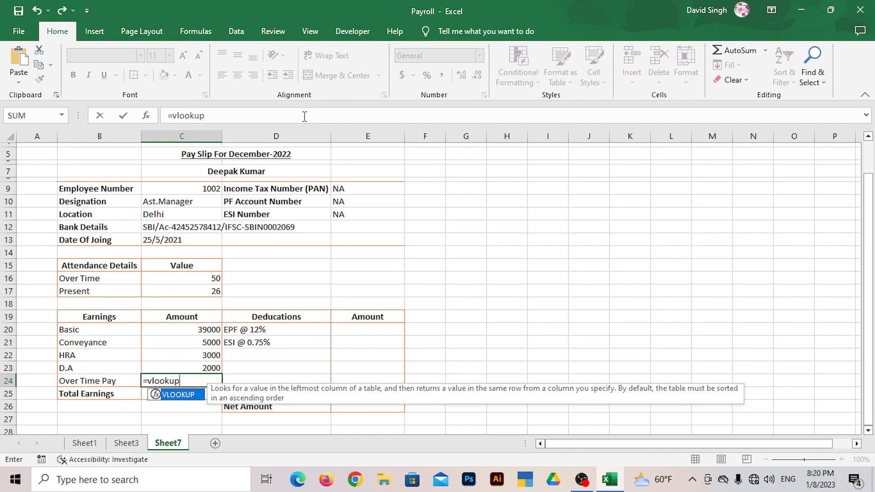
pyautogui.write('(')
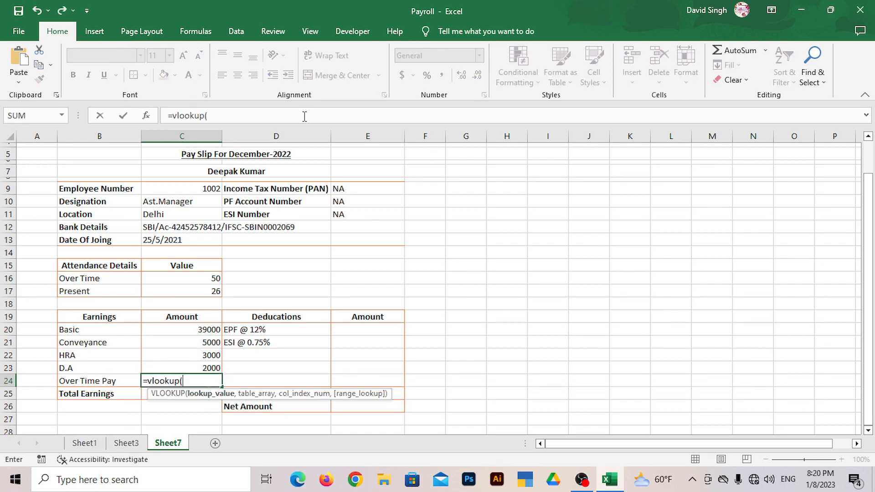
pyautogui.click(161, 187)
pyautogui.write(',')
pyautogui.click(85, 442)
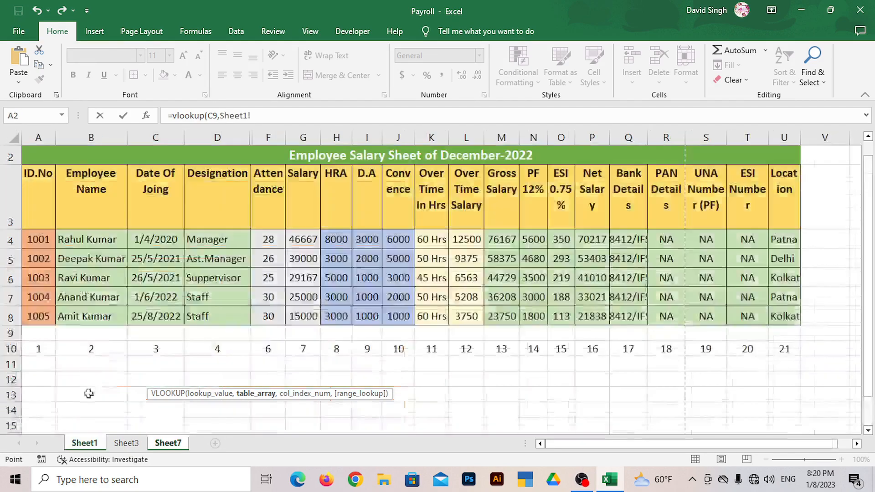
pyautogui.moveTo(72, 160); pyautogui.dragTo(68, 314)
pyautogui.write(',')
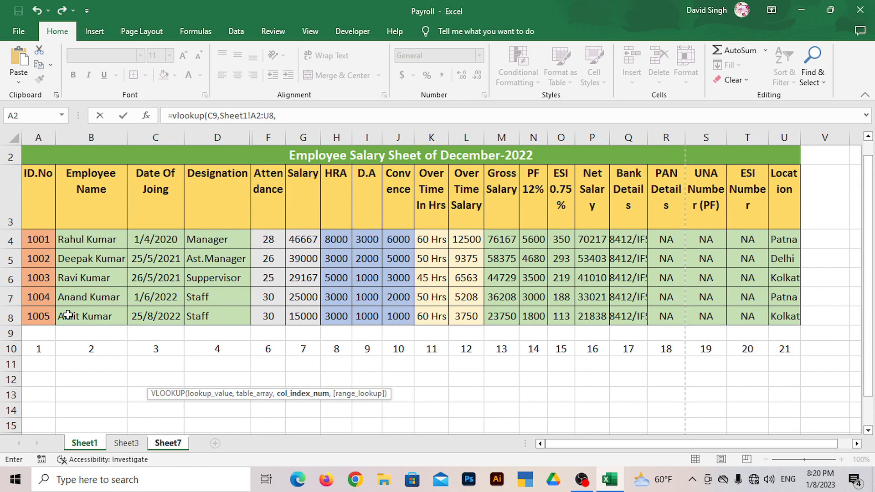
pyautogui.click(288, 116)
pyautogui.write('12')
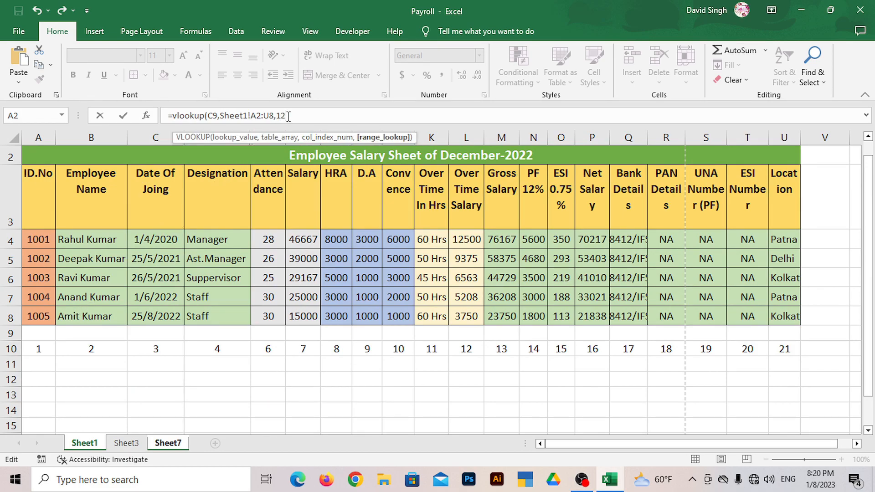
pyautogui.write(',0)')
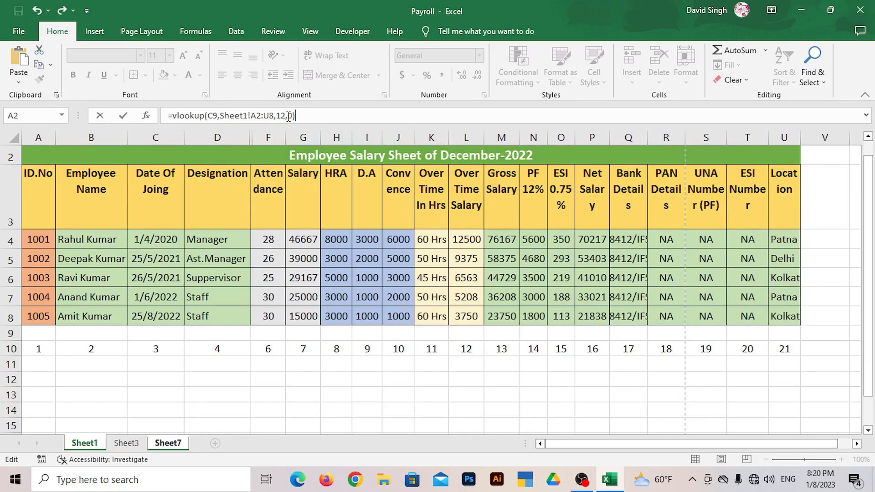
pyautogui.press('Return')
# Fill the EPF @ 12% deduction amount cell E20 with the formula =VLOOKUP(C9,Sheet1!A2:U8,14,0)
pyautogui.click(356, 330)
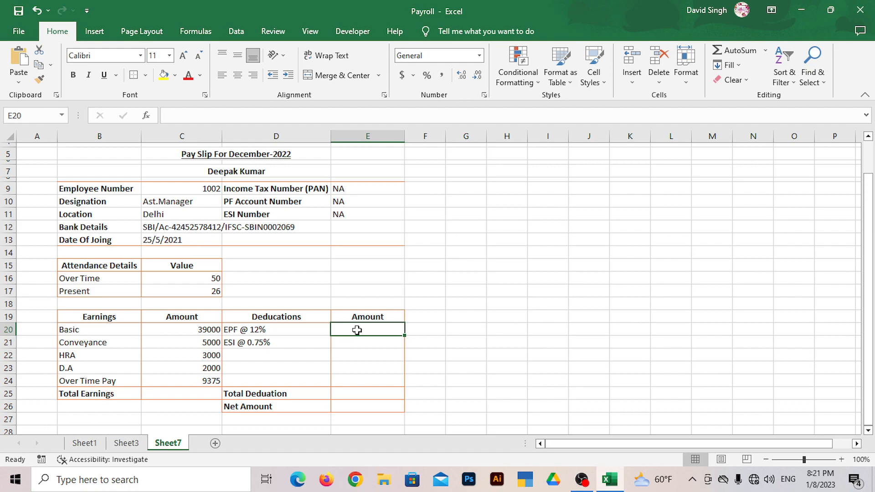
pyautogui.write('=')
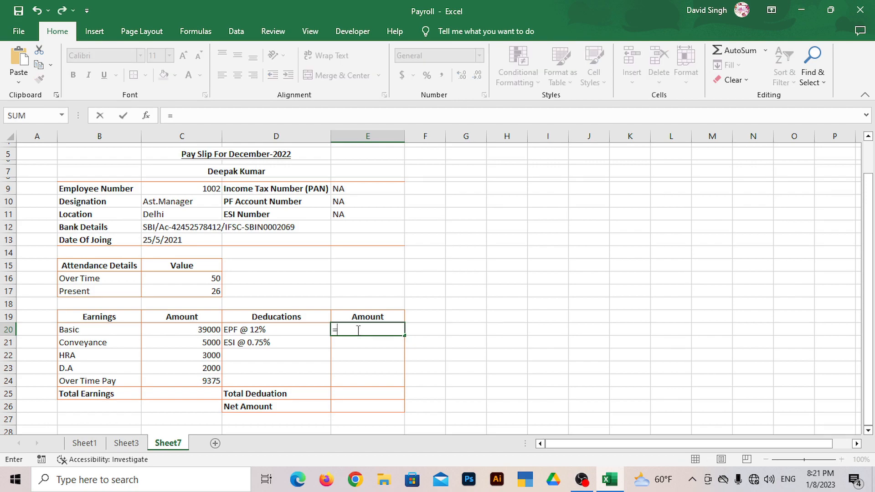
pyautogui.write('vlookup(')
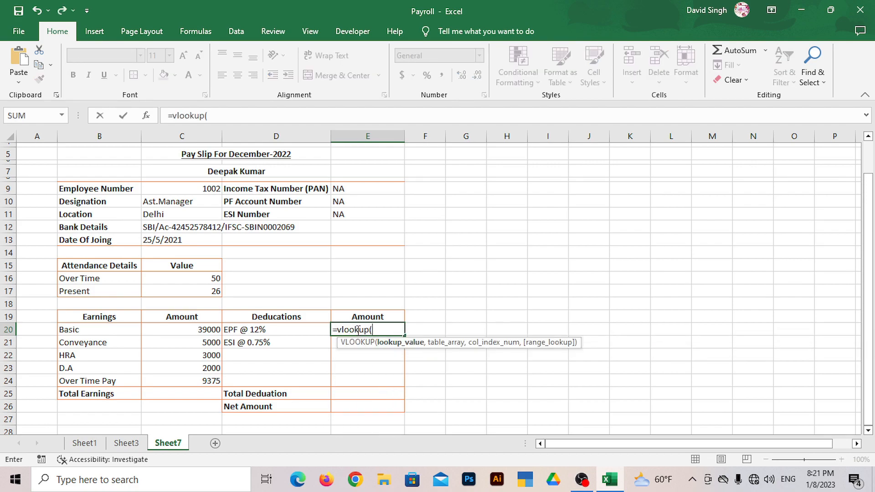
pyautogui.click(204, 189)
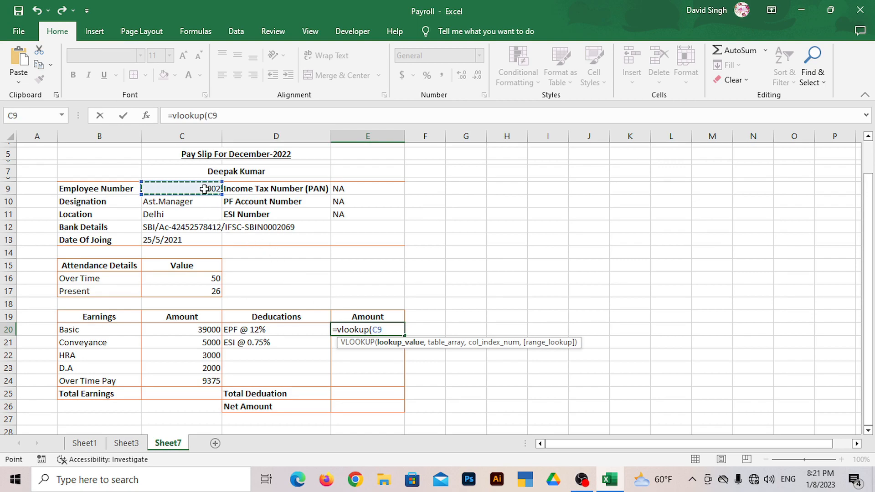
pyautogui.write(',')
pyautogui.click(90, 443)
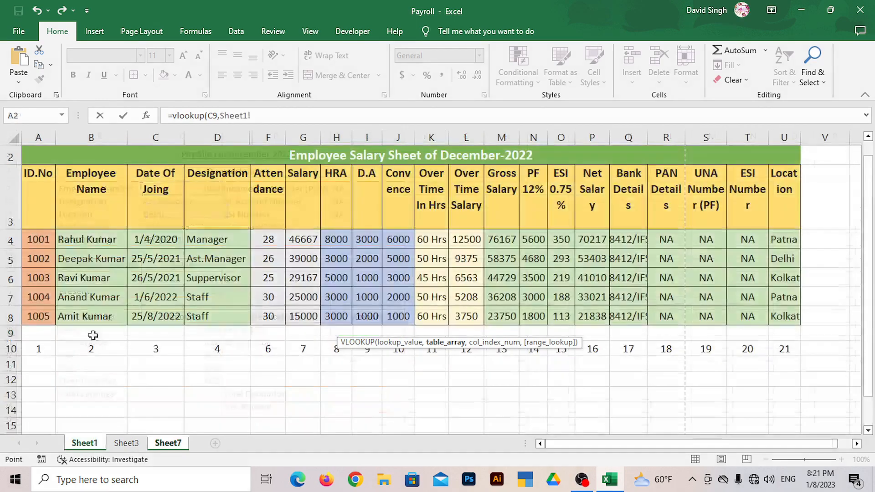
pyautogui.moveTo(114, 161); pyautogui.dragTo(114, 316)
pyautogui.write(',')
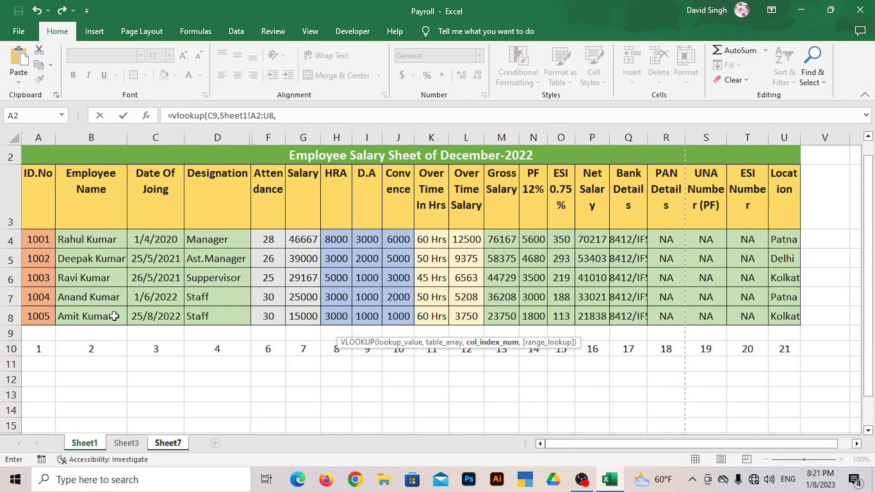
pyautogui.click(344, 110)
pyautogui.write('14,0)')
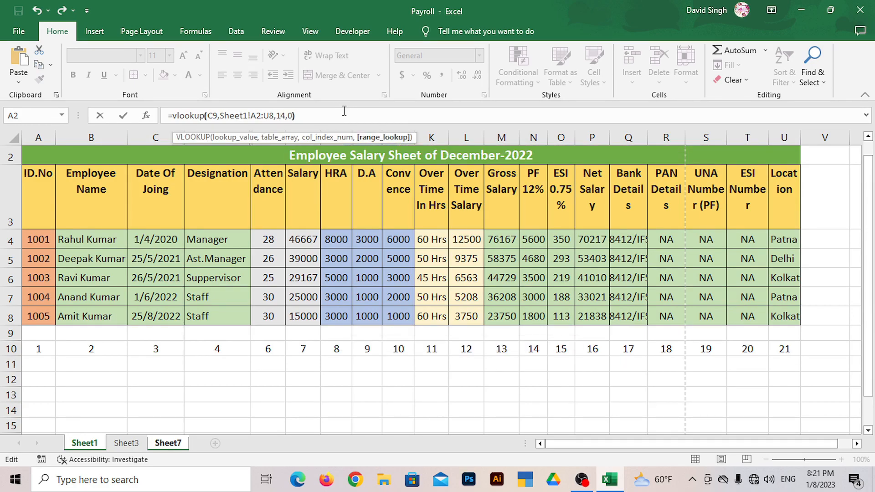
pyautogui.press('Return')
# Fill the ESI @ 0.75% deduction amount cell E21 with the formula =VLOOKUP(C9,Sheet1!A2:U8,15,0)
pyautogui.write('=vlook')
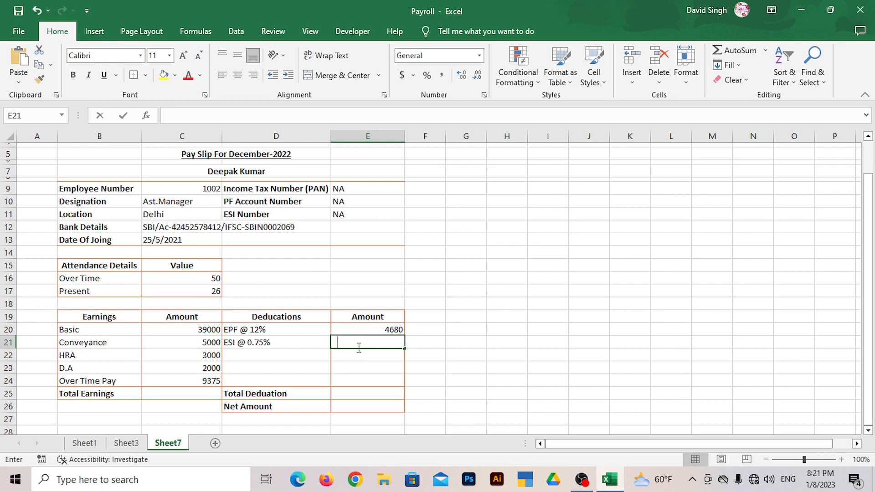
pyautogui.write('up(')
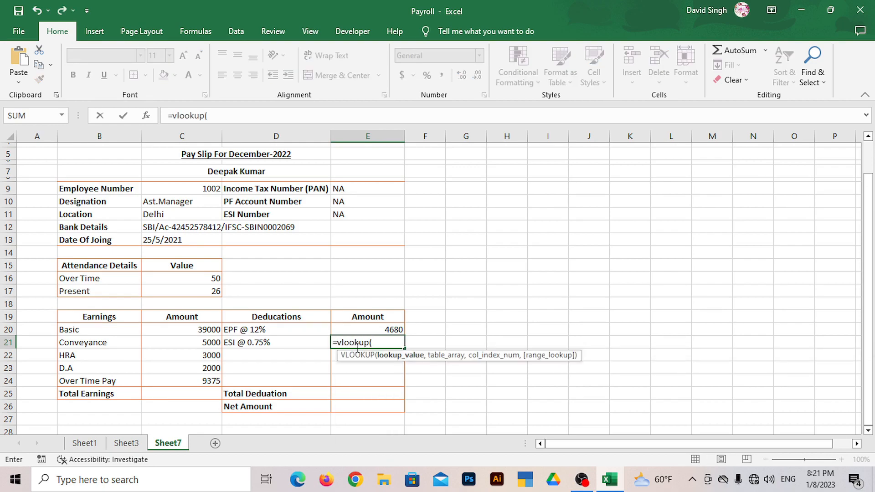
pyautogui.click(196, 191)
pyautogui.write('<')
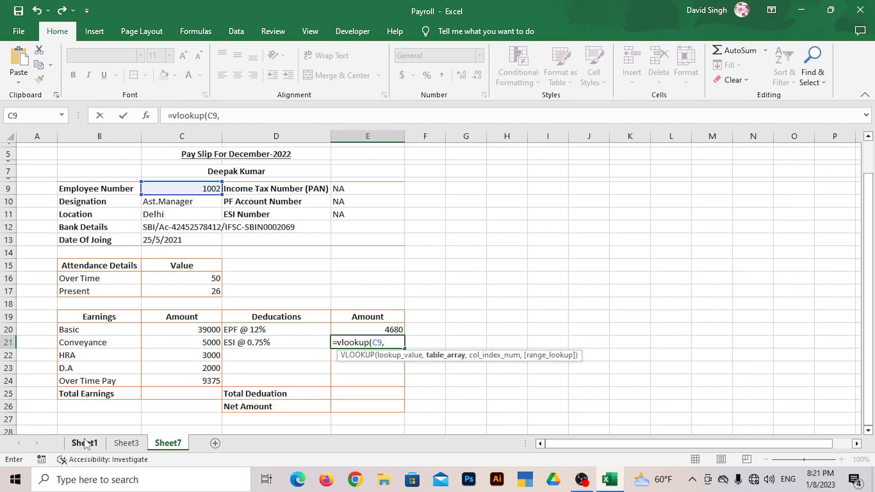
pyautogui.click(84, 444)
pyautogui.moveTo(78, 155); pyautogui.dragTo(84, 313)
pyautogui.write(',')
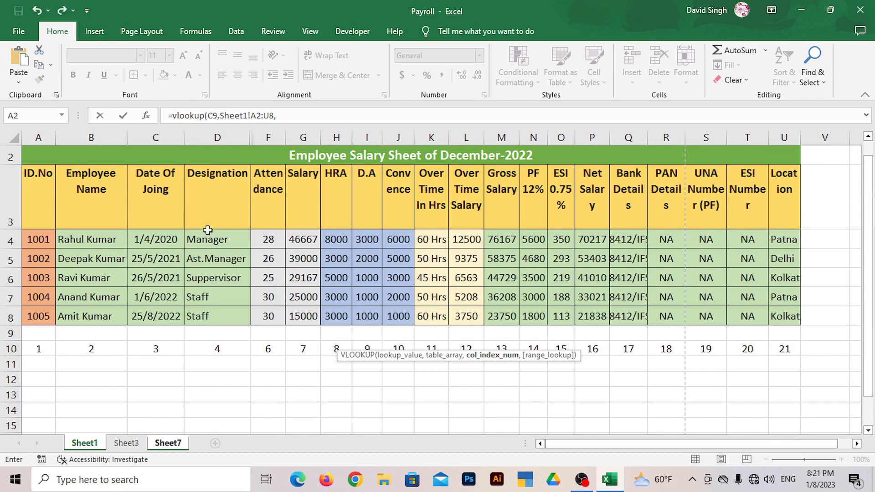
pyautogui.click(319, 120)
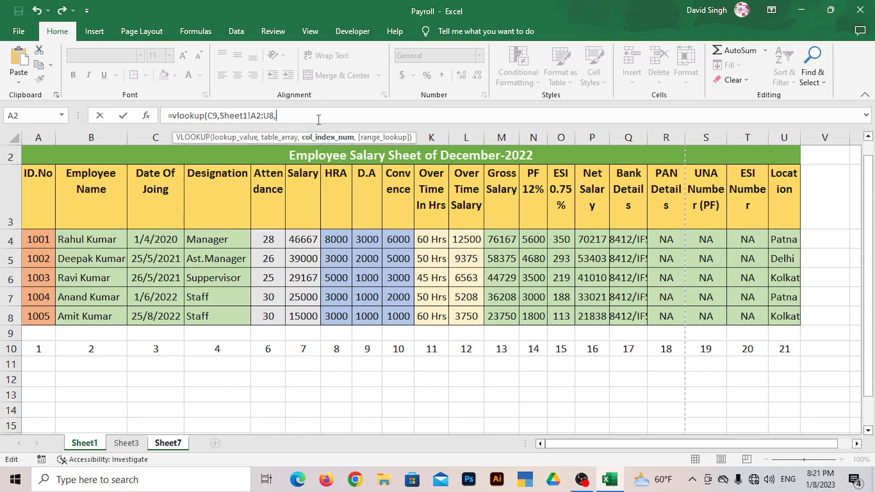
pyautogui.write('15,')
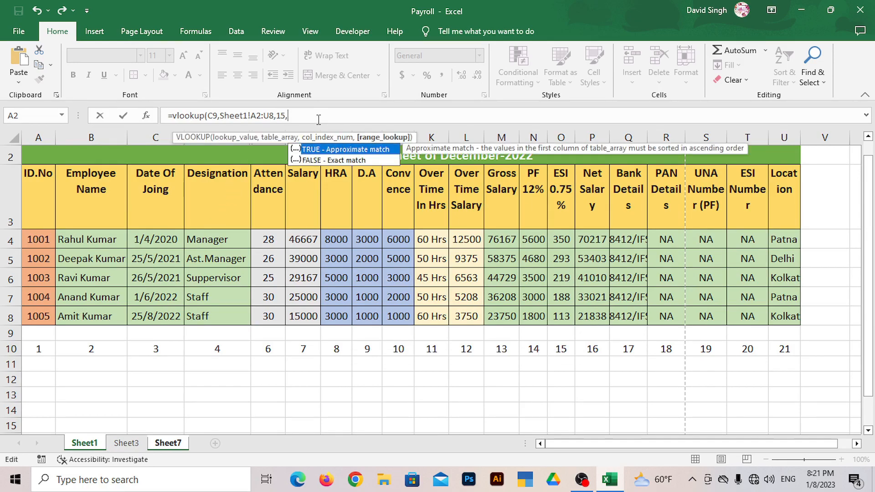
pyautogui.write('0)')
pyautogui.press('Return')
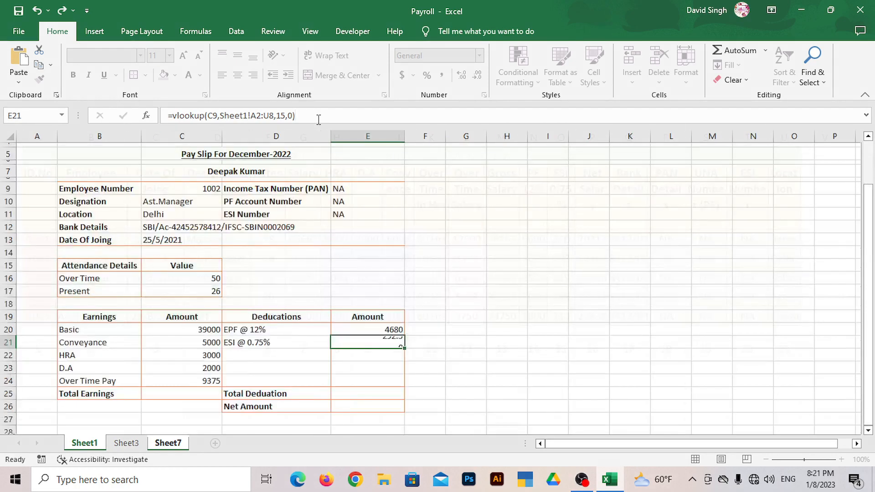
# Fill the Total Earnings amount cell C25 with the formula =SUM(C20:C24)
pyautogui.click(173, 393)
pyautogui.write('=sum(')
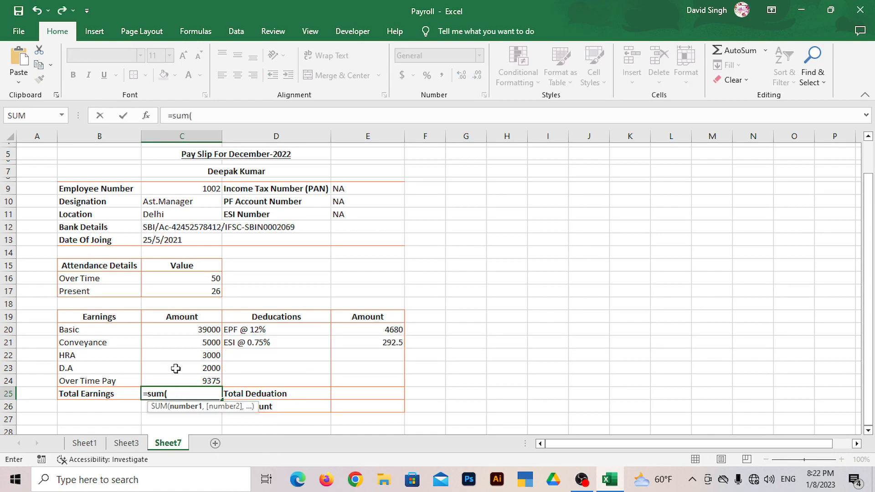
pyautogui.moveTo(181, 329); pyautogui.dragTo(179, 379)
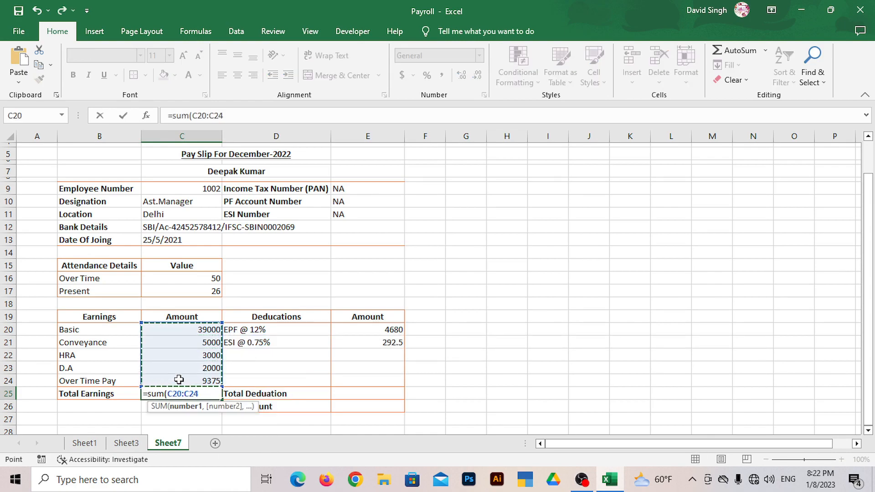
pyautogui.write(')')
pyautogui.press('Return')
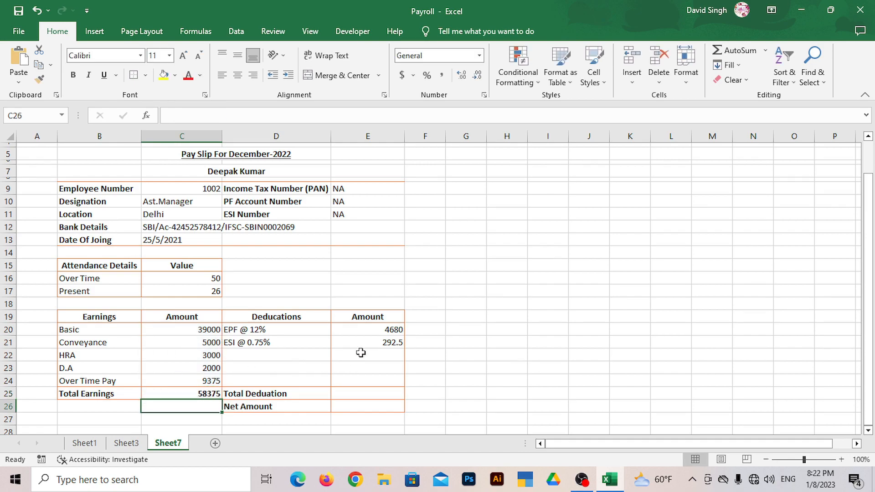
# Total the deduction amounts in E25 with a SUM formula and display E20:E25 without decimals
pyautogui.click(384, 395)
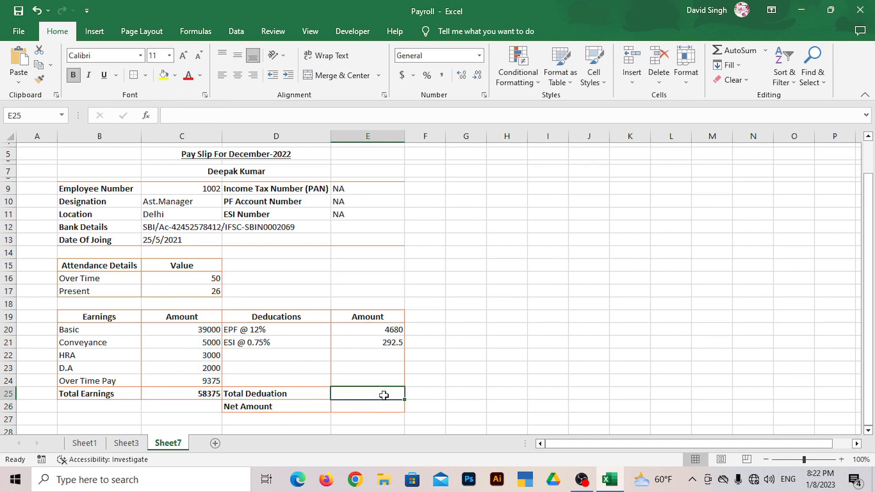
pyautogui.write('=sum(')
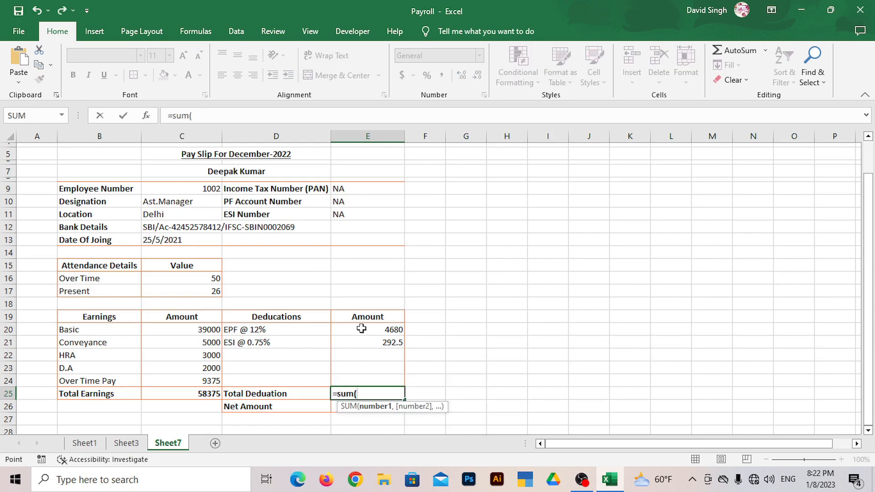
pyautogui.moveTo(361, 328); pyautogui.dragTo(391, 393)
pyautogui.write(')')
pyautogui.press('Return')
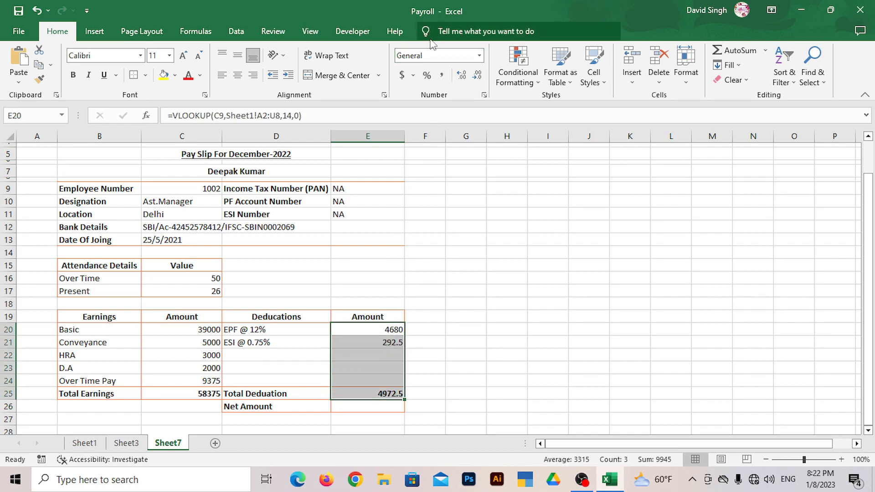
pyautogui.click(477, 75)
# Fill the Net Amount cell E26 with the formula =C25-E25
pyautogui.click(370, 409)
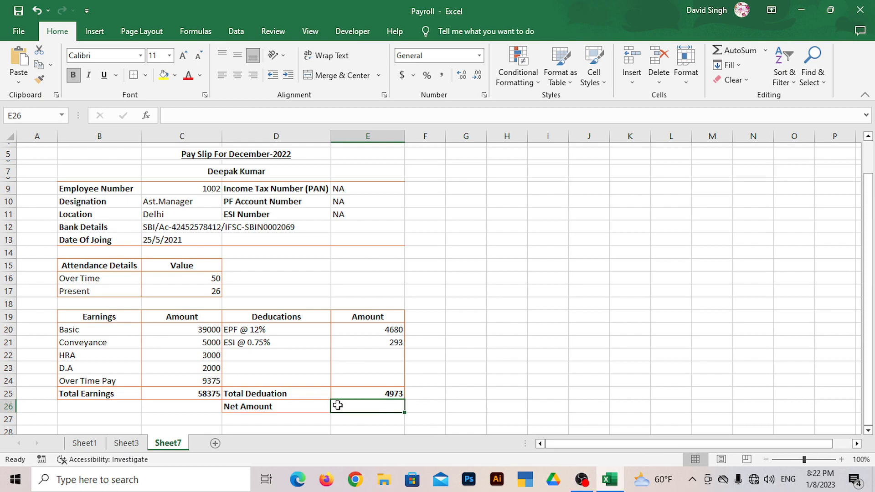
pyautogui.write('=')
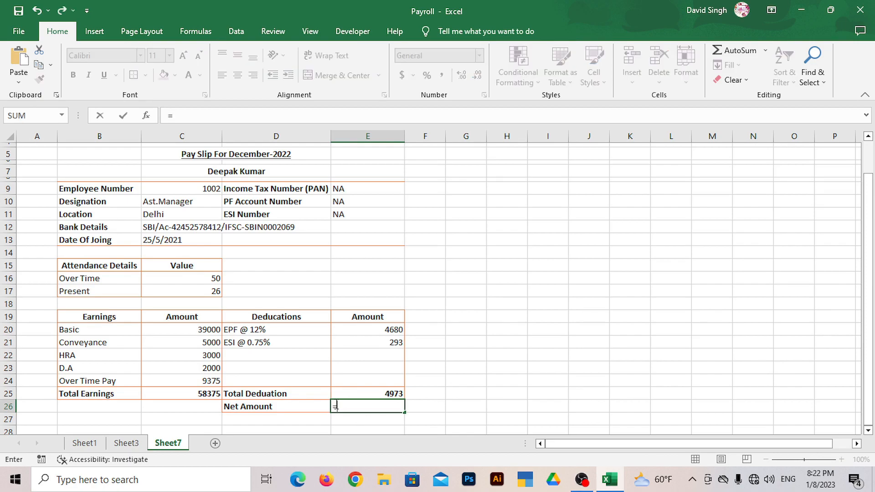
pyautogui.click(214, 393)
pyautogui.write('-')
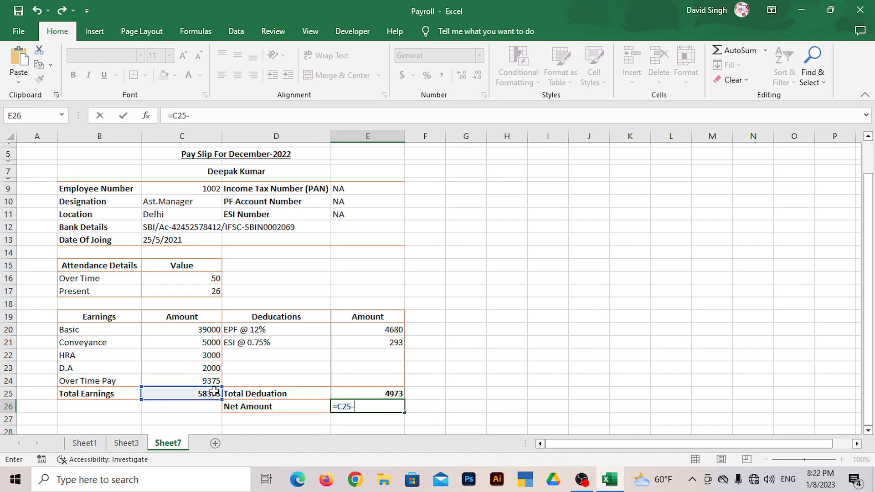
pyautogui.click(355, 387)
pyautogui.press('Return')
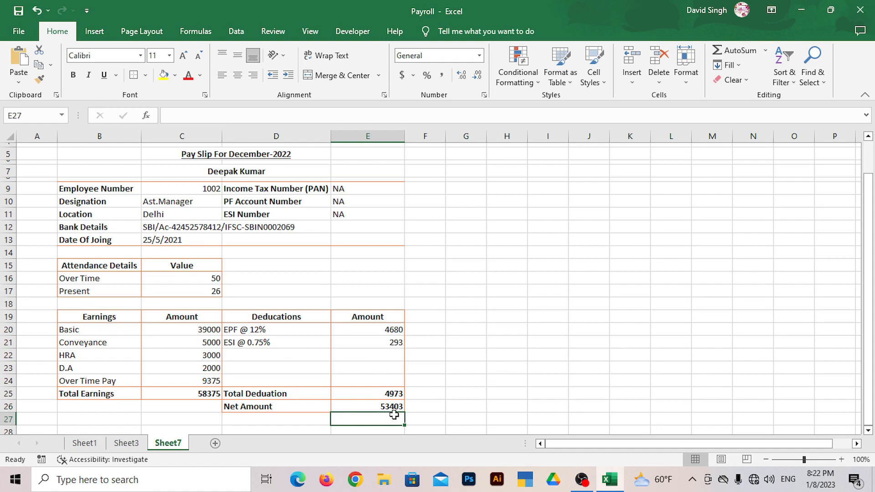
# Enter the bold label "In Words:" in cell B27, below the earnings table
pyautogui.scroll(-1, 378, 382)
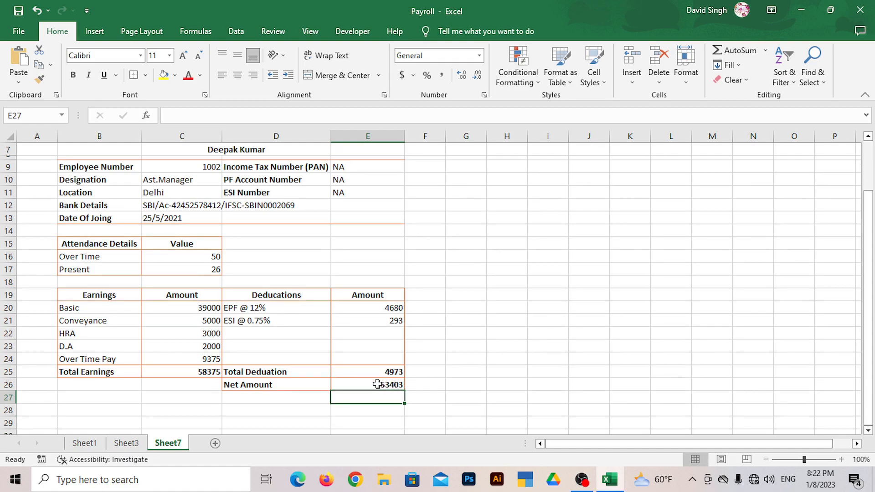
pyautogui.click(113, 397)
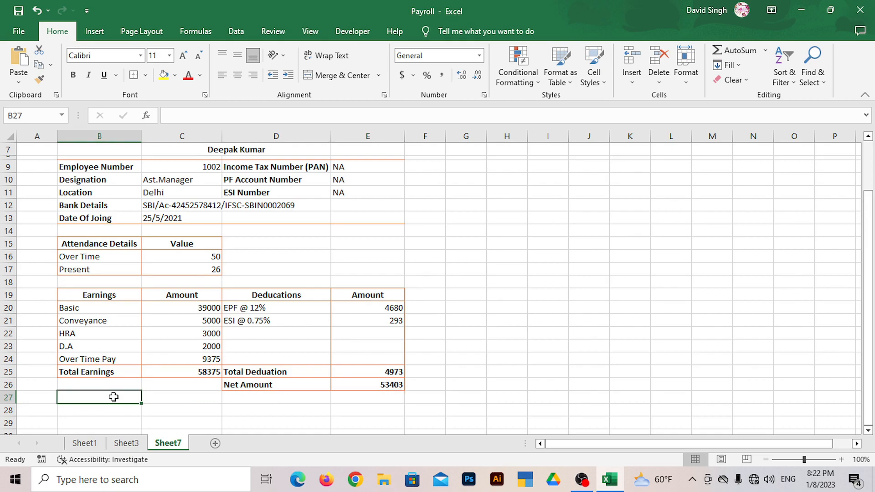
pyautogui.write('In')
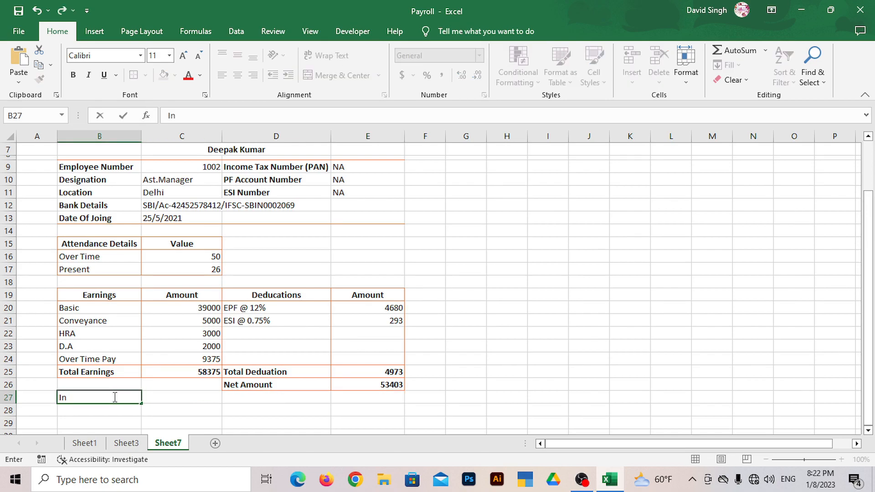
pyautogui.write(' Words')
pyautogui.press('Return')
pyautogui.click(114, 397)
pyautogui.hotkey('ctrl', 'b')
pyautogui.doubleClick(115, 397)
pyautogui.write(':')
# Spell out the net amount in cell C27 with the formula =spellnumber(E26)
pyautogui.click(181, 397)
pyautogui.write('=sp')
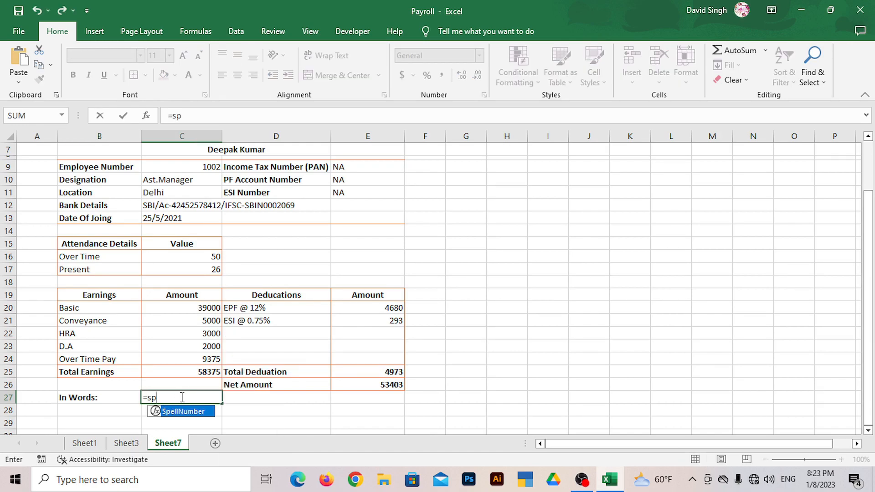
pyautogui.write('ellnumbe')
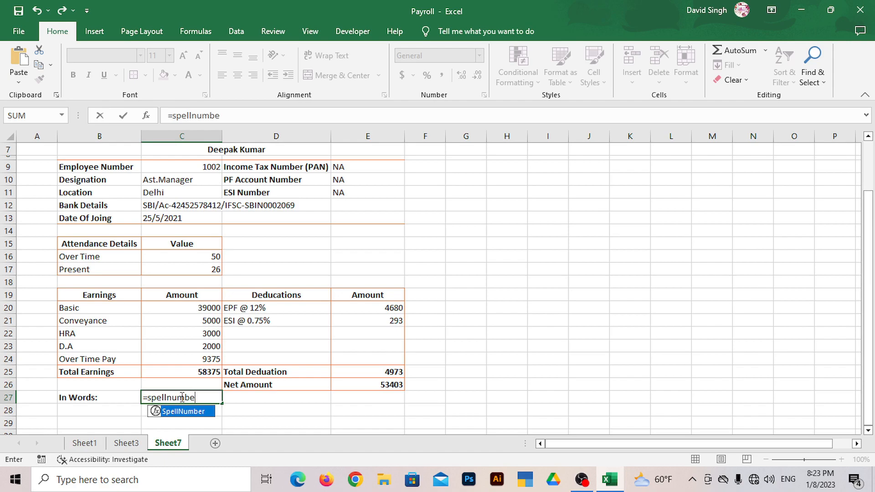
pyautogui.write('r(')
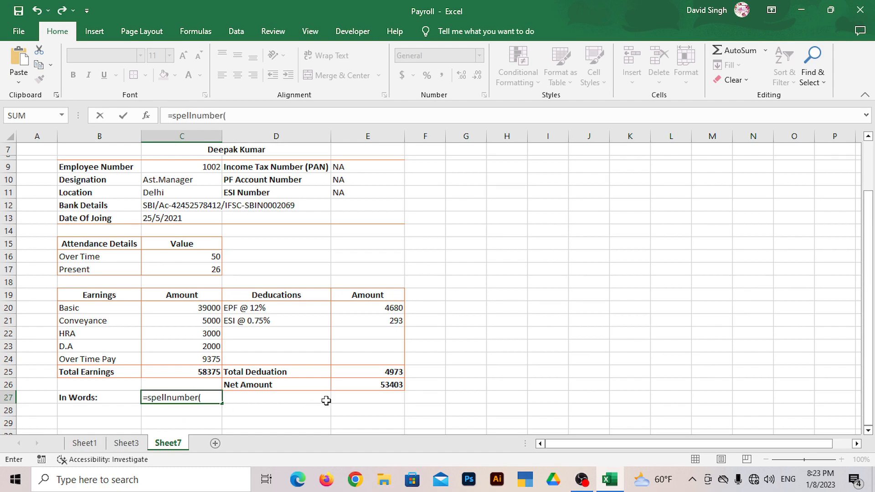
pyautogui.click(380, 384)
pyautogui.write(')')
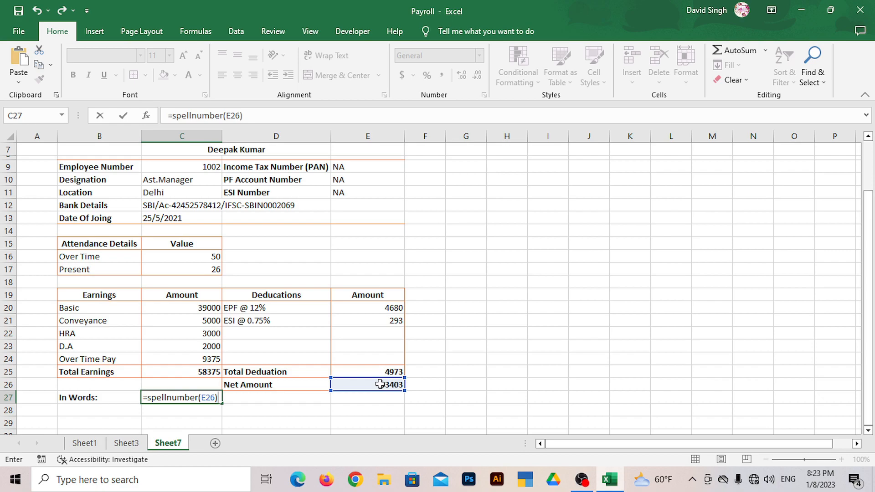
pyautogui.press('Return')
# Enter the label "Singnature Of Employee" in cell B32
pyautogui.scroll(-1, 143, 396)
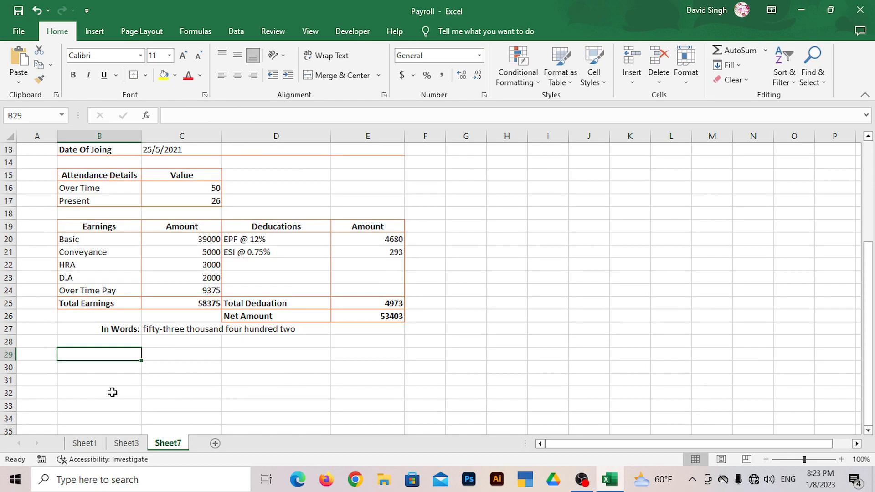
pyautogui.click(112, 392)
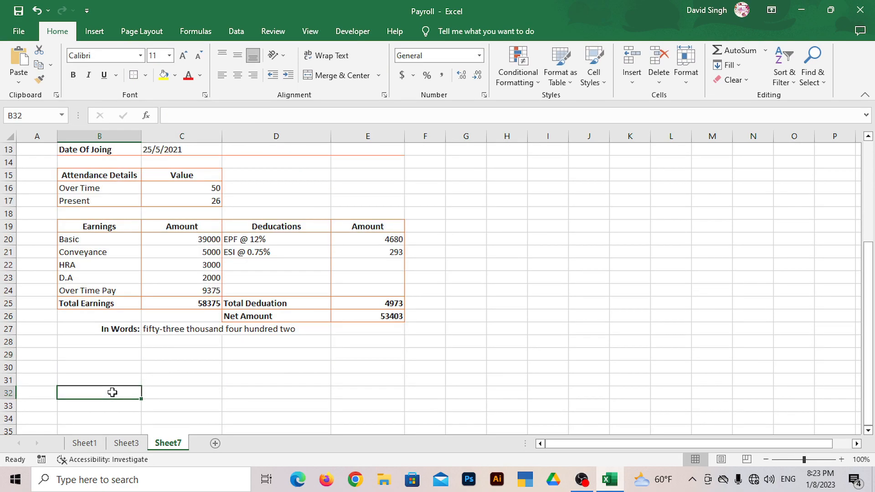
pyautogui.write('Singna')
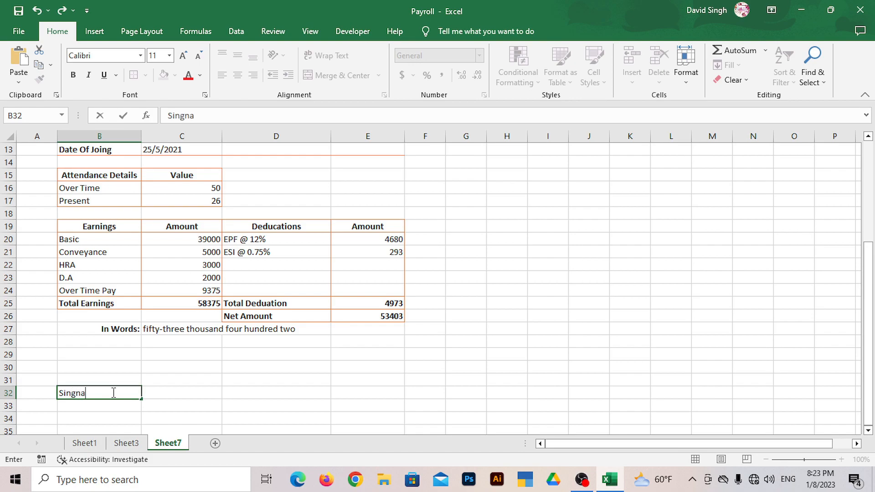
pyautogui.write('ture Of Employee')
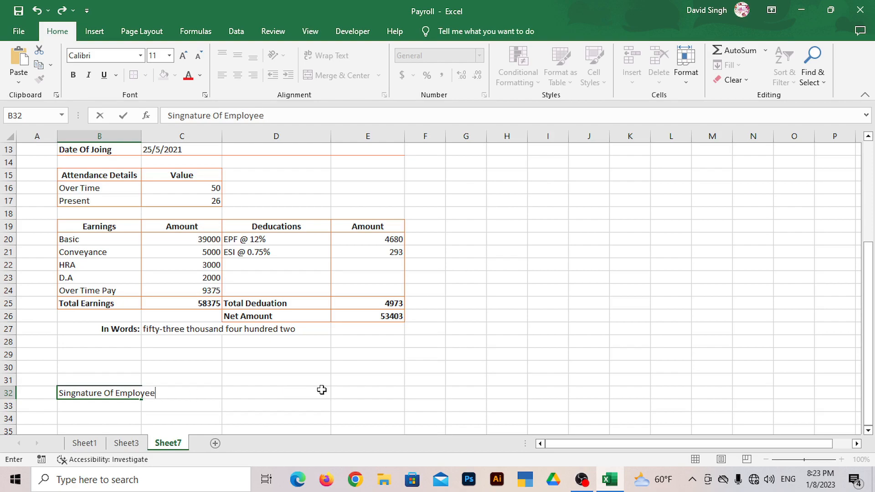
# Merge and center cells D32:E32 and enter the label "Signature Of Account" there
pyautogui.moveTo(320, 390); pyautogui.dragTo(351, 393)
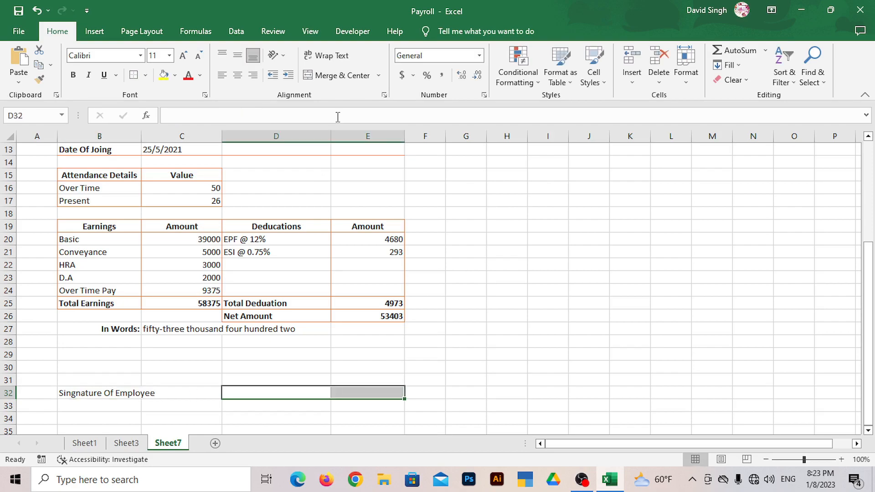
pyautogui.click(332, 76)
pyautogui.write('Signature')
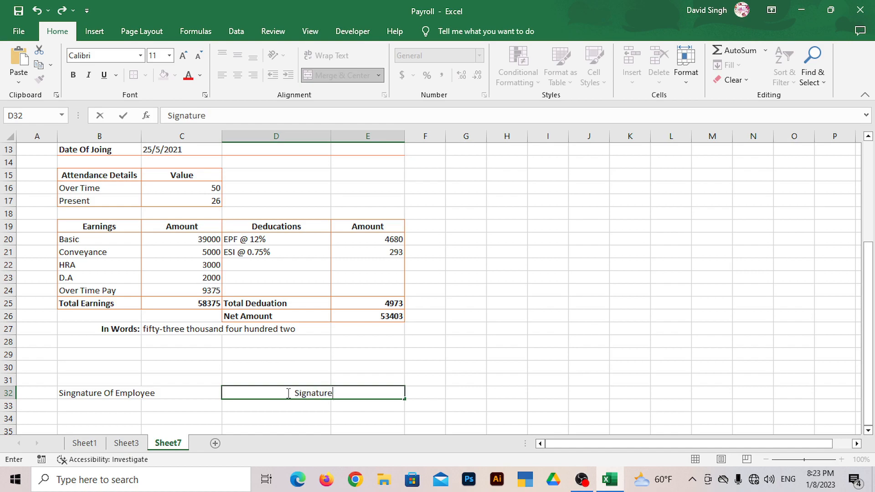
pyautogui.write(' Of Ac')
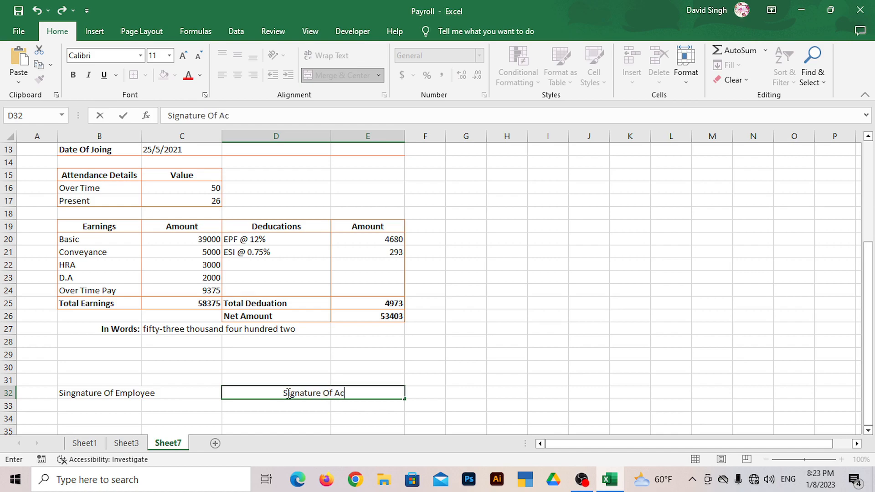
pyautogui.write('count')
# Make both signature labels in row 32 bold
pyautogui.click(121, 390)
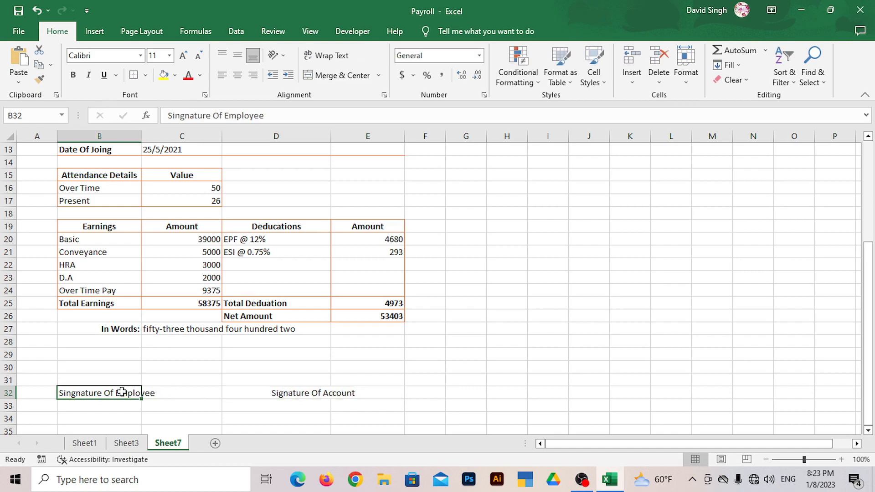
pyautogui.keyDown('ctrl'); pyautogui.click(258, 394); pyautogui.keyUp('ctrl')
pyautogui.hotkey('ctrl', 'b')
pyautogui.click(276, 341)
# Choose the fourth employee number from the dropdown list in cell C9 to test the payslip
pyautogui.scroll(4, 278, 337)
pyautogui.click(212, 232)
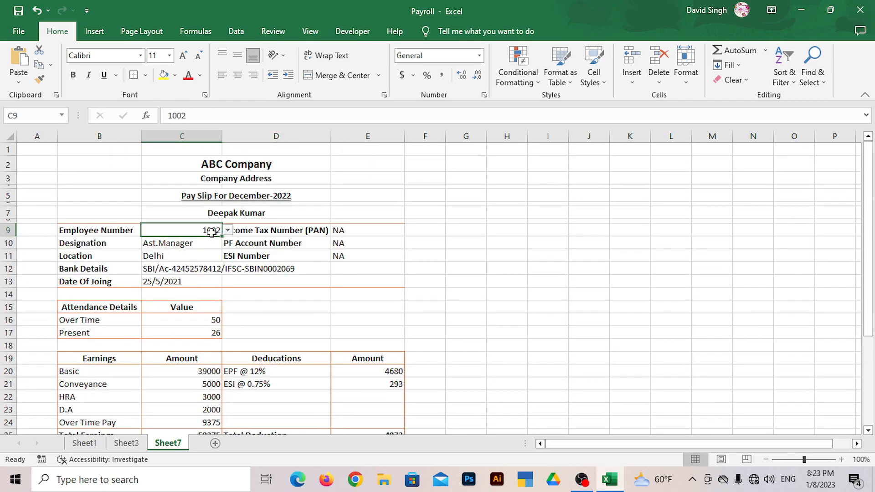
pyautogui.click(228, 230)
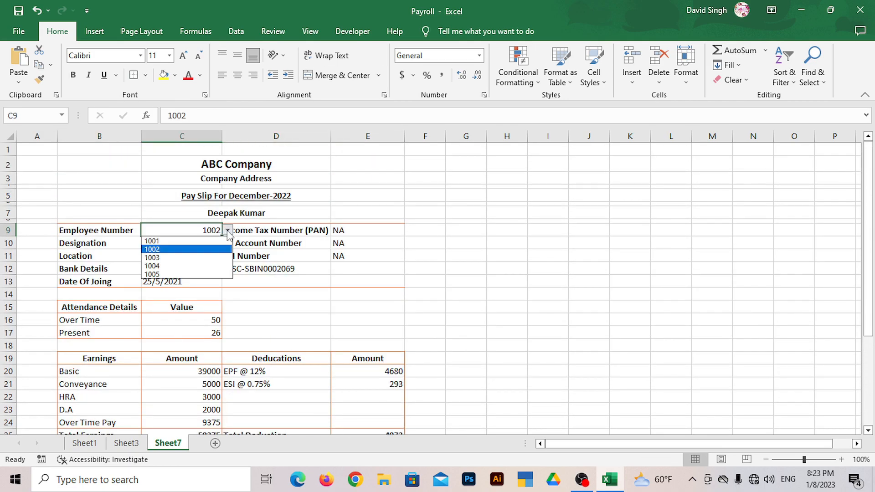
pyautogui.click(217, 266)
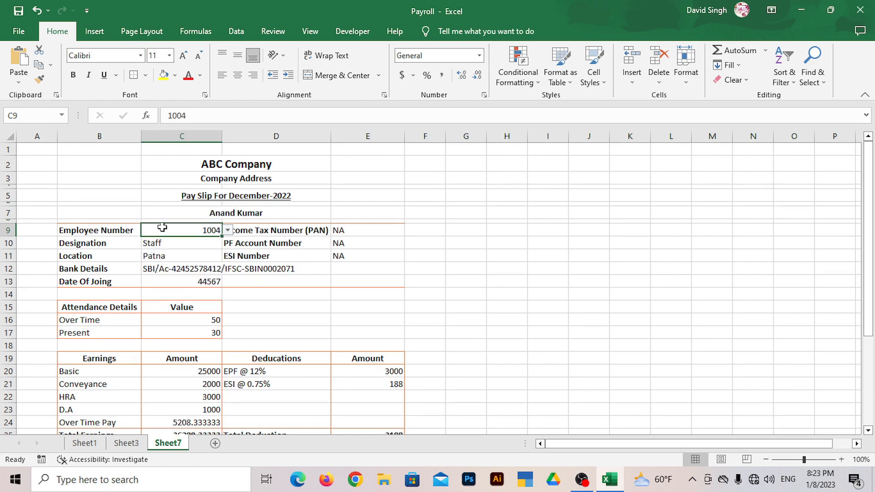
# Choose the third employee number from the dropdown list in cell C9 and review the payslip down to the net amount in words
pyautogui.scroll(-2, 270, 326)
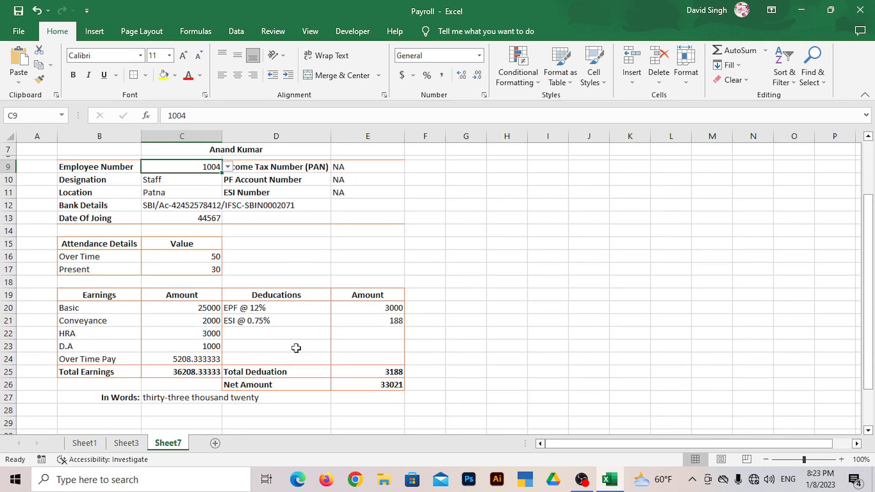
pyautogui.scroll(2, 296, 348)
pyautogui.click(227, 231)
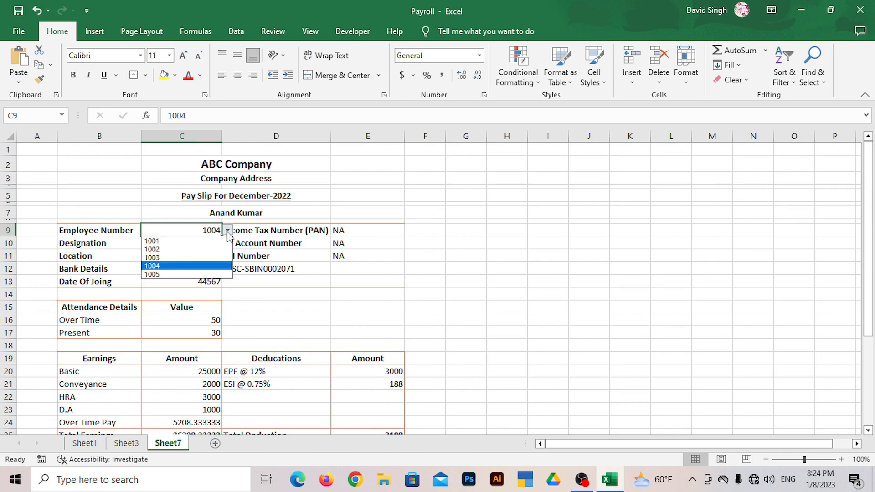
pyautogui.click(209, 258)
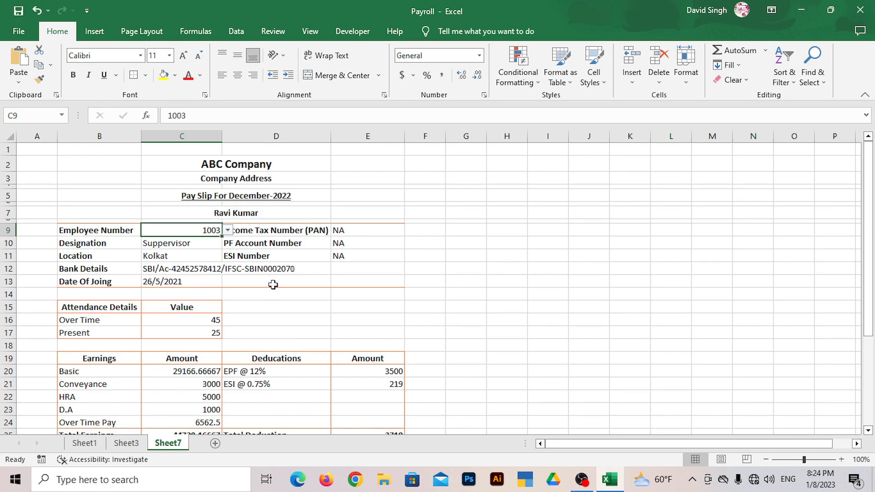
pyautogui.scroll(-5, 282, 300)
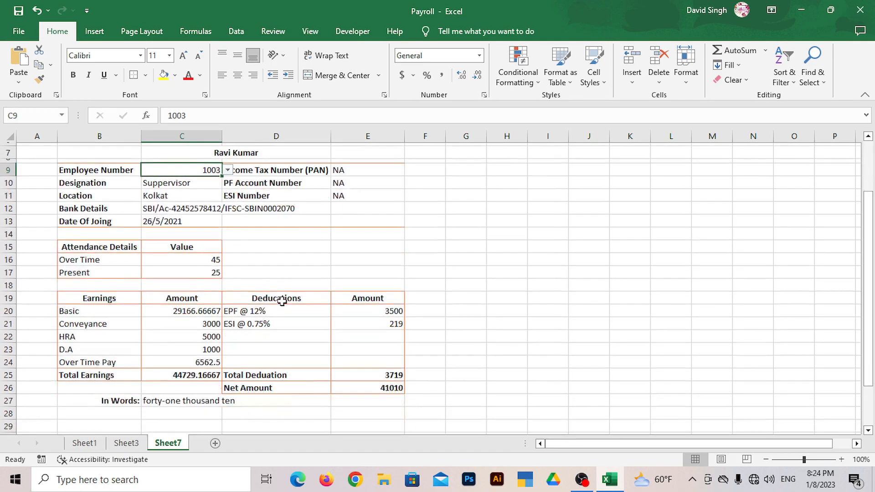
pyautogui.scroll(5, 283, 310)
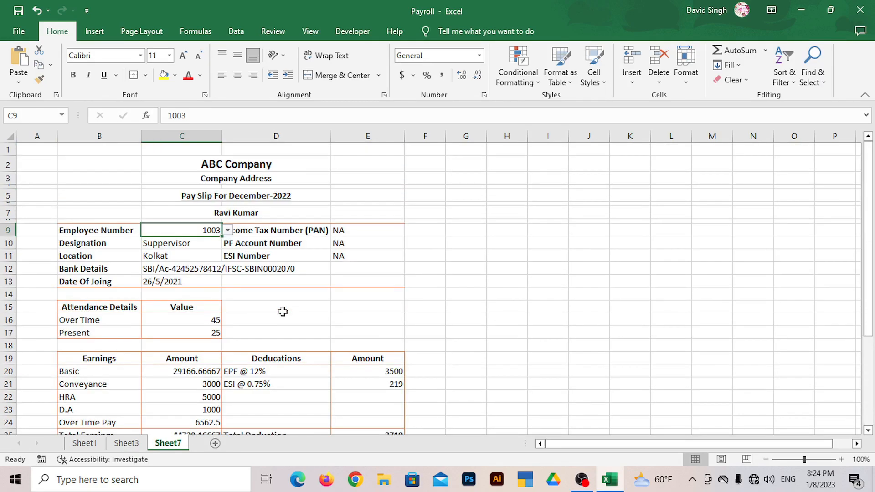
# Check the payslip's page layout in the print preview, return to the worksheet and look over the lower part of the payslip
pyautogui.click(259, 295)
pyautogui.hotkey('ctrl', 'p')
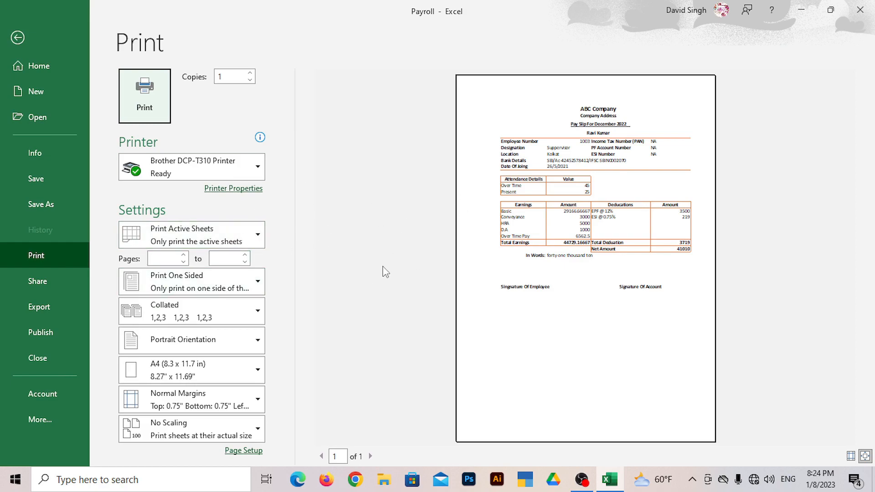
pyautogui.click(25, 37)
pyautogui.scroll(-8, 278, 228)
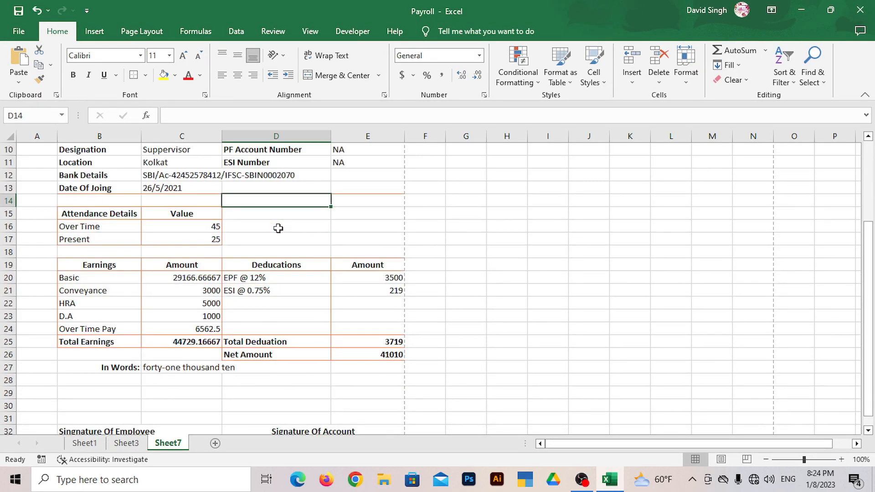